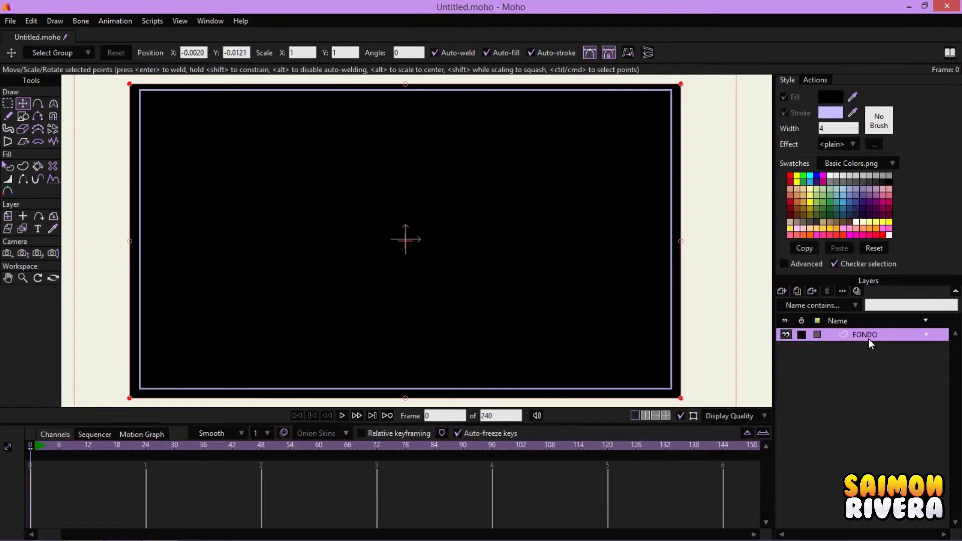
# Add a new vector layer above FONDO and name it 'Efecto 1'
pyautogui.click(782, 291)
pyautogui.click(796, 302)
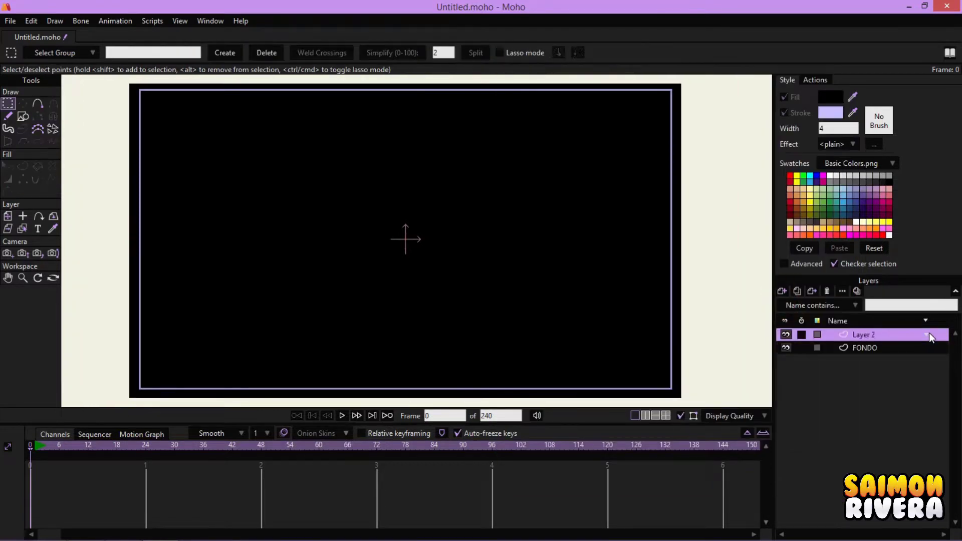
pyautogui.click(928, 334)
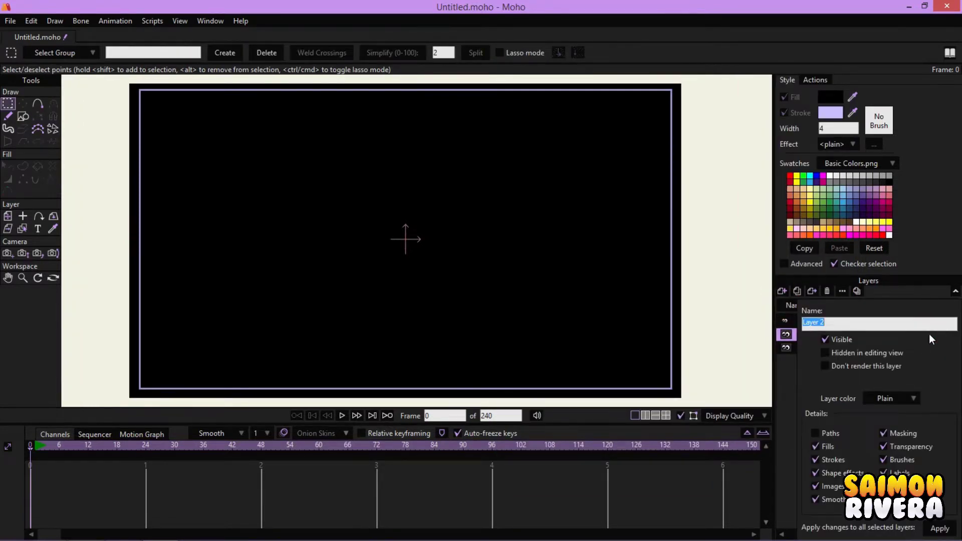
pyautogui.write('Efecto 1')
pyautogui.press('Return')
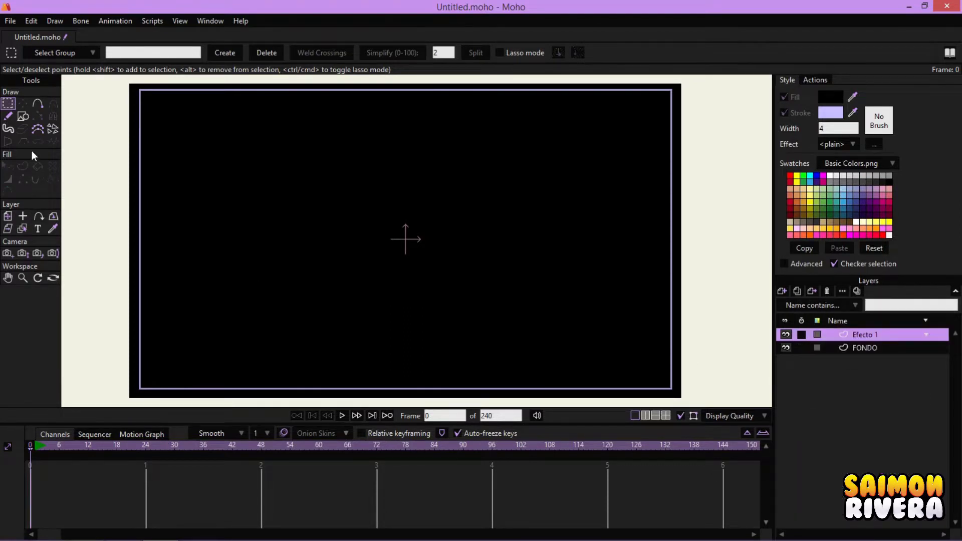
pyautogui.click(25, 115)
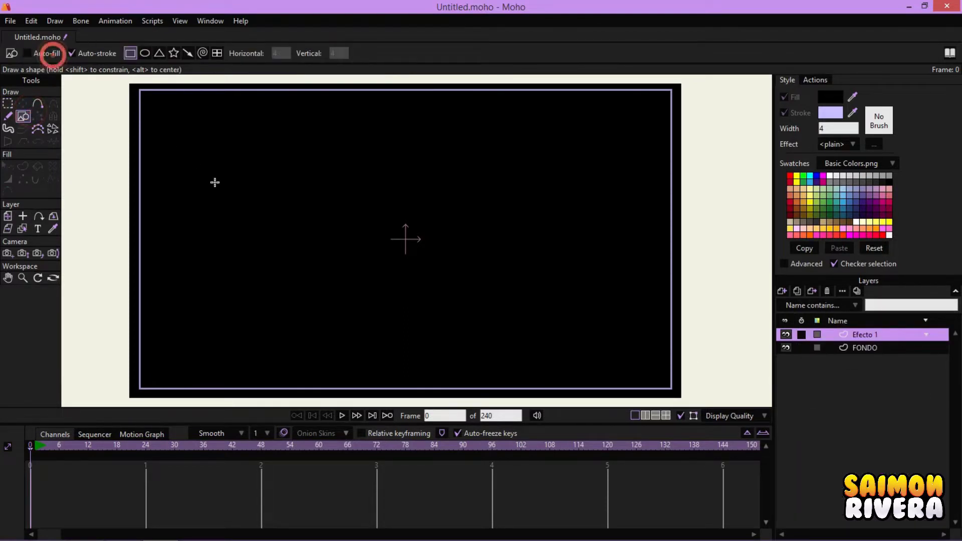
# Draw an outlined circle near the canvas centre on the Efecto 1 layer
pyautogui.moveTo(330, 204); pyautogui.dragTo(326, 206)
pyautogui.moveTo(385, 221); pyautogui.dragTo(382, 220)
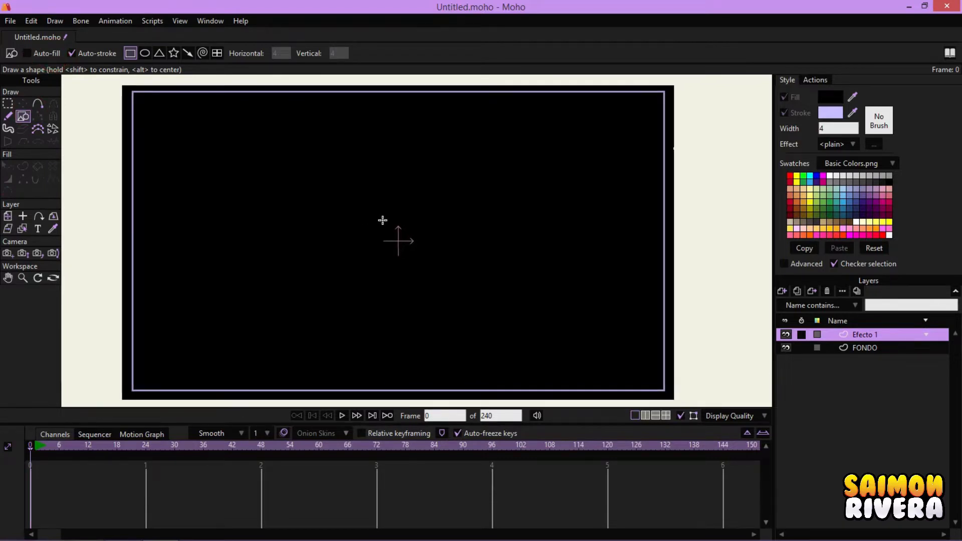
pyautogui.scroll(2, 386, 224)
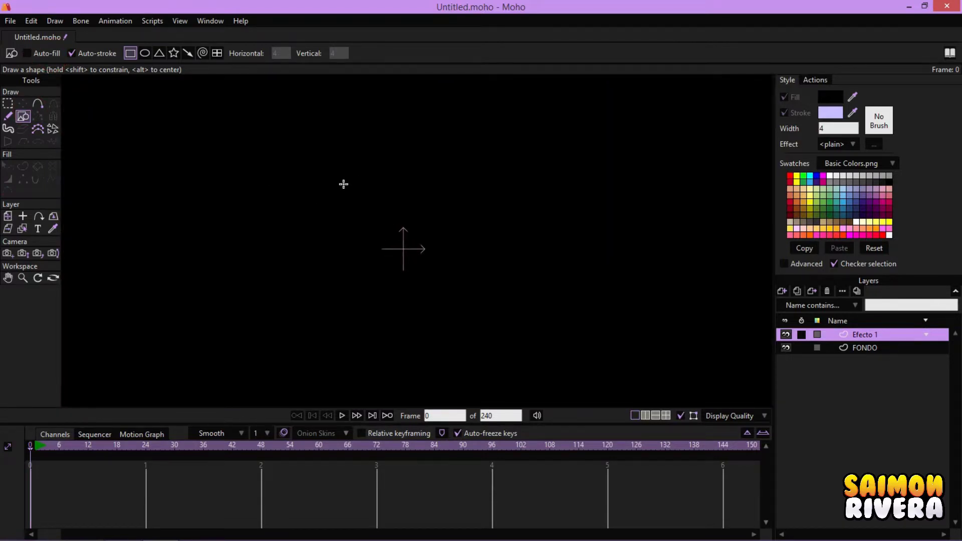
pyautogui.moveTo(345, 180); pyautogui.dragTo(426, 258)
pyautogui.hotkey('ctrl', 'z')
pyautogui.click(145, 53)
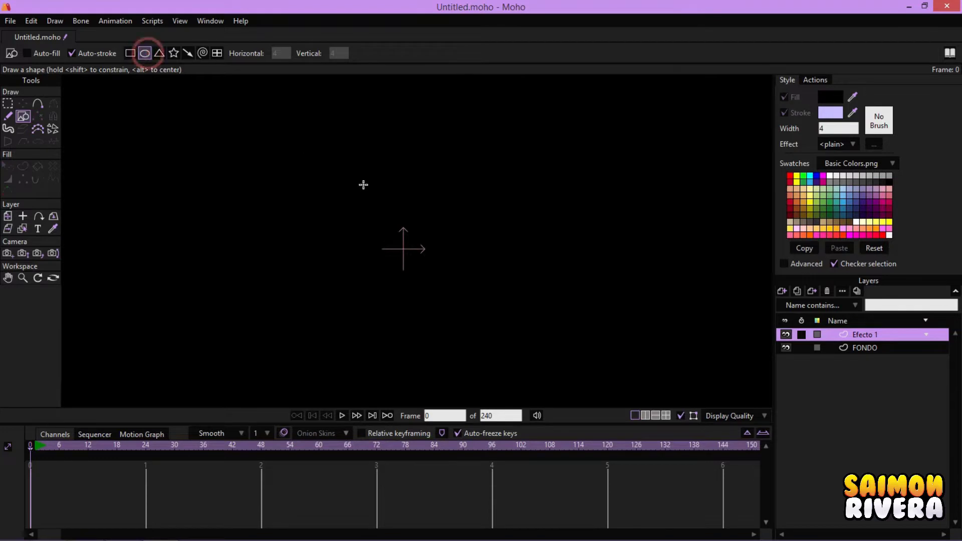
pyautogui.moveTo(349, 183); pyautogui.dragTo(485, 319)
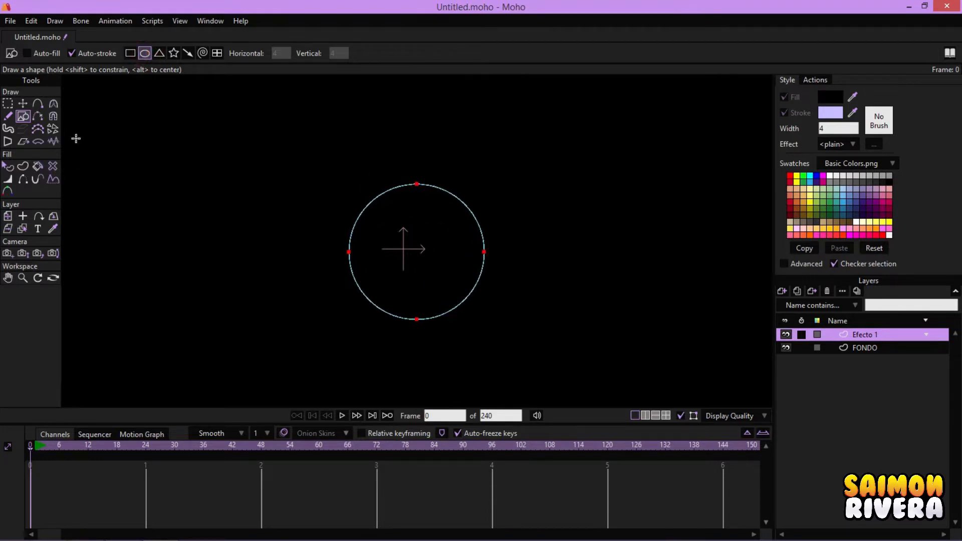
# Centre the circle exactly at position X 0, Y 0
pyautogui.click(24, 104)
pyautogui.doubleClick(201, 53)
pyautogui.write('0')
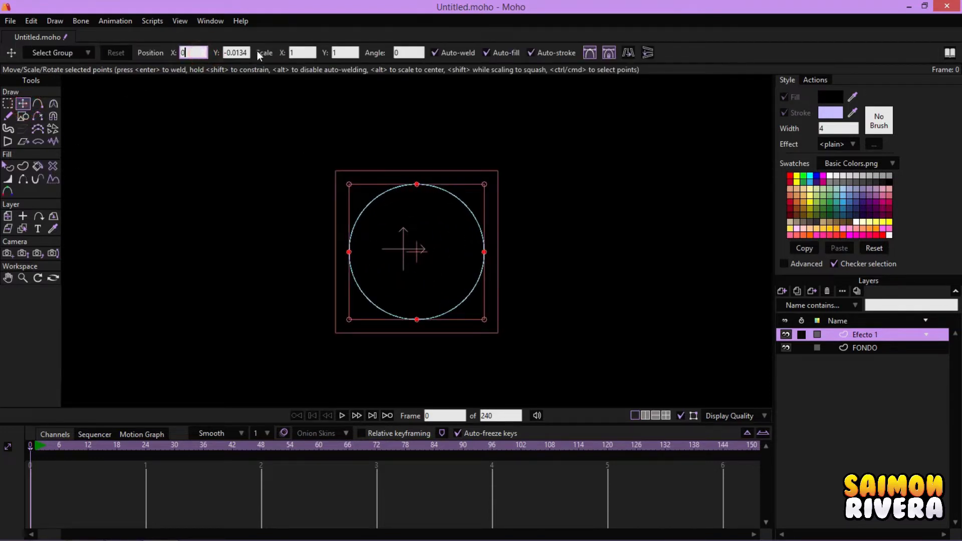
pyautogui.doubleClick(248, 52)
pyautogui.write('0')
pyautogui.press('Return')
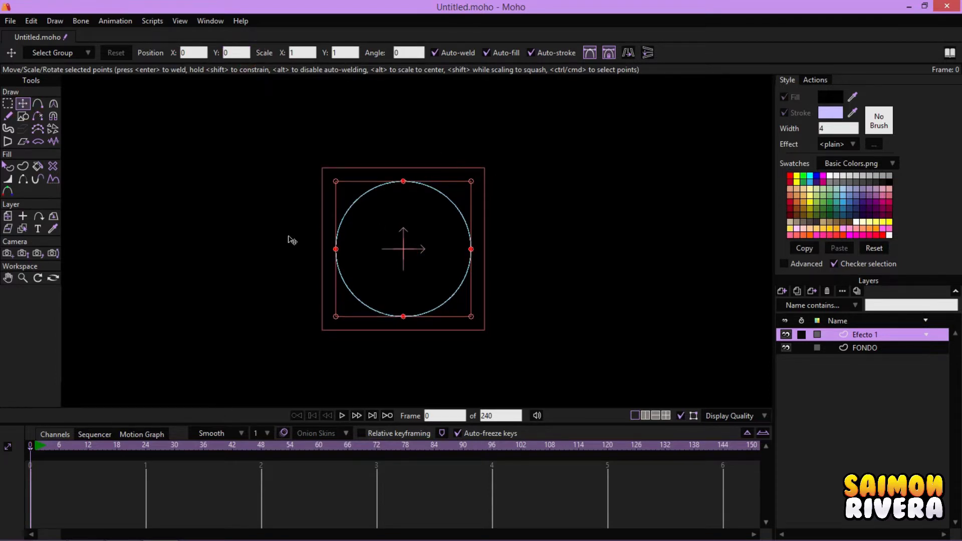
pyautogui.click(8, 179)
# Widen the circle's stroke, recolour it pale light blue, and scale the layer to 0.4683
pyautogui.scroll(3, 431, 256)
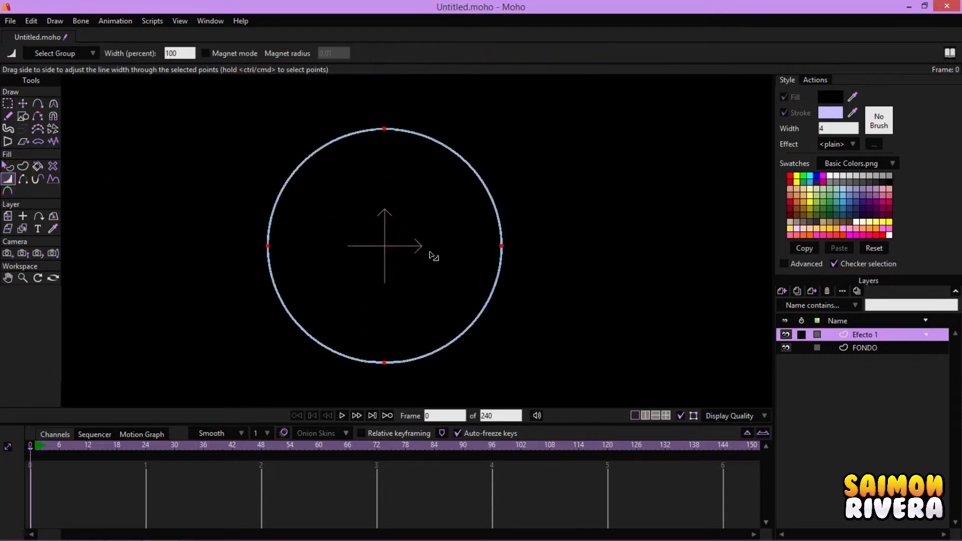
pyautogui.moveTo(458, 210)
pyautogui.mouseDown()
pyautogui.moveTo(606, 240)
pyautogui.moveTo(478, 214)
pyautogui.moveTo(562, 236)
pyautogui.moveTo(506, 224)
pyautogui.moveTo(551, 231)
pyautogui.mouseUp()
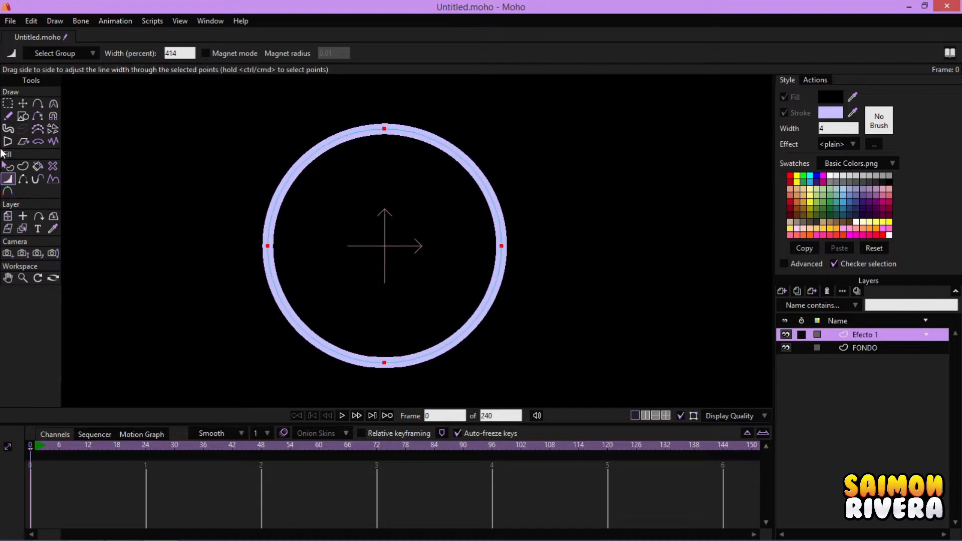
pyautogui.click(8, 167)
pyautogui.click(491, 197)
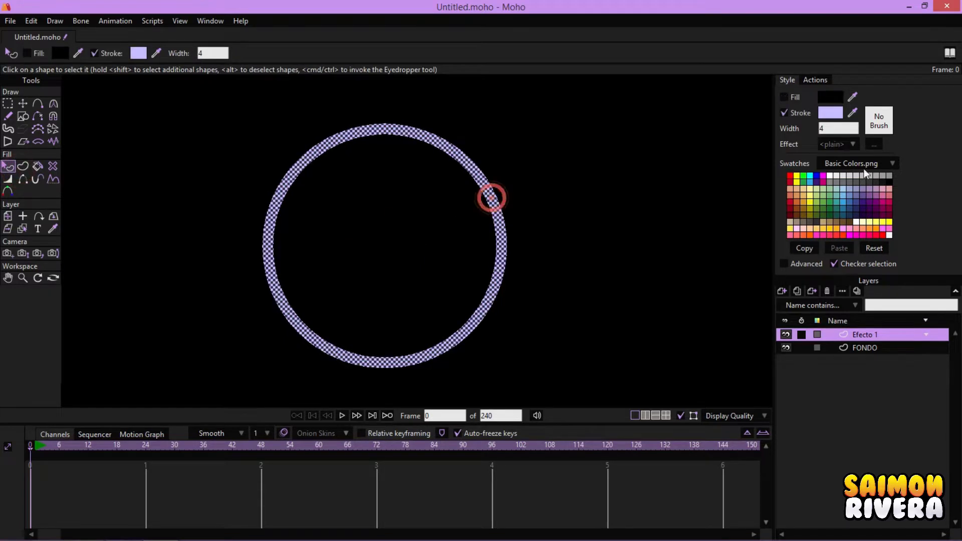
pyautogui.click(835, 114)
pyautogui.click(834, 175)
pyautogui.moveTo(834, 183)
pyautogui.mouseDown()
pyautogui.moveTo(835, 196)
pyautogui.moveTo(835, 174)
pyautogui.moveTo(834, 194)
pyautogui.mouseUp()
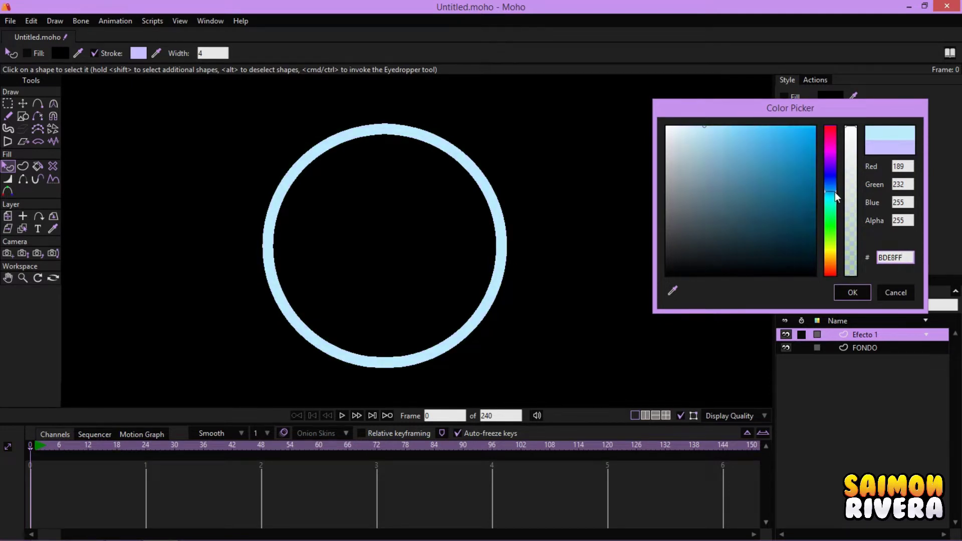
pyautogui.moveTo(715, 188)
pyautogui.mouseDown()
pyautogui.moveTo(711, 131)
pyautogui.moveTo(683, 144)
pyautogui.moveTo(698, 139)
pyautogui.mouseUp()
pyautogui.click(853, 292)
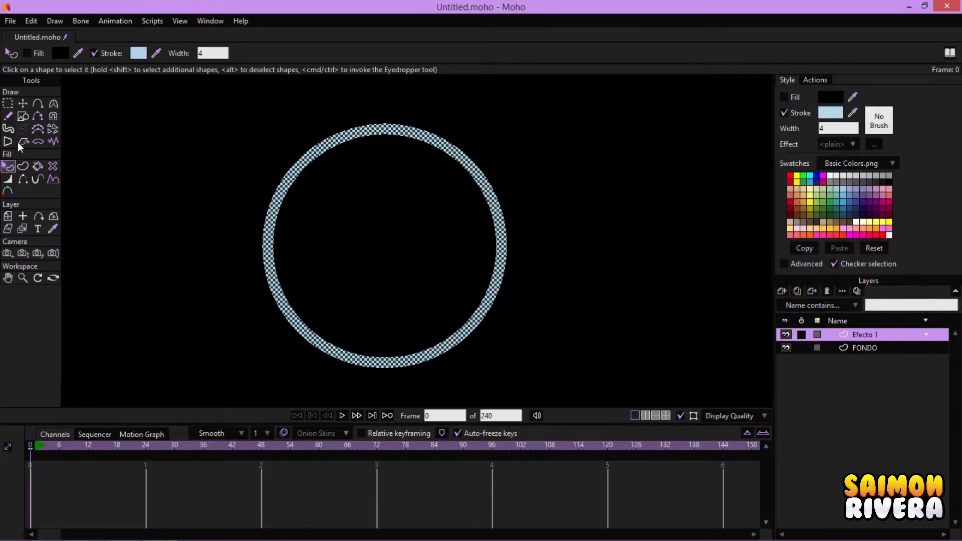
pyautogui.press('0')
pyautogui.moveTo(507, 124); pyautogui.dragTo(473, 215)
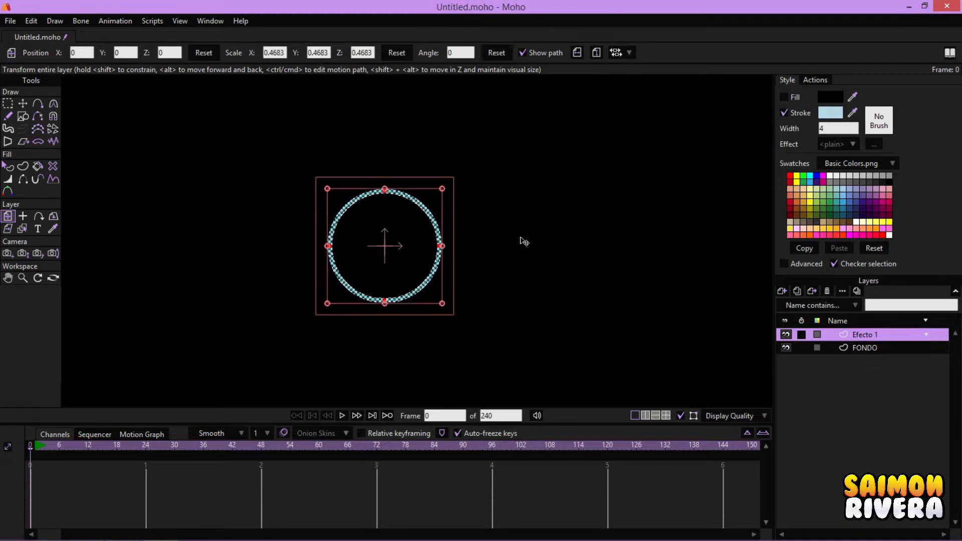
# Tick 'Allow animated layer effects' in the Efecto 1 layer settings
pyautogui.doubleClick(876, 333)
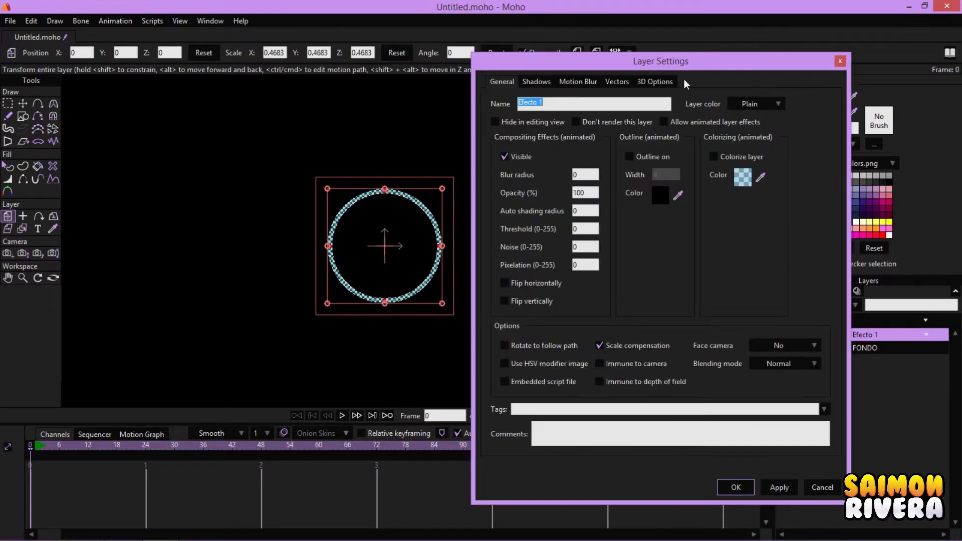
pyautogui.moveTo(678, 65); pyautogui.dragTo(700, 65)
pyautogui.click(728, 123)
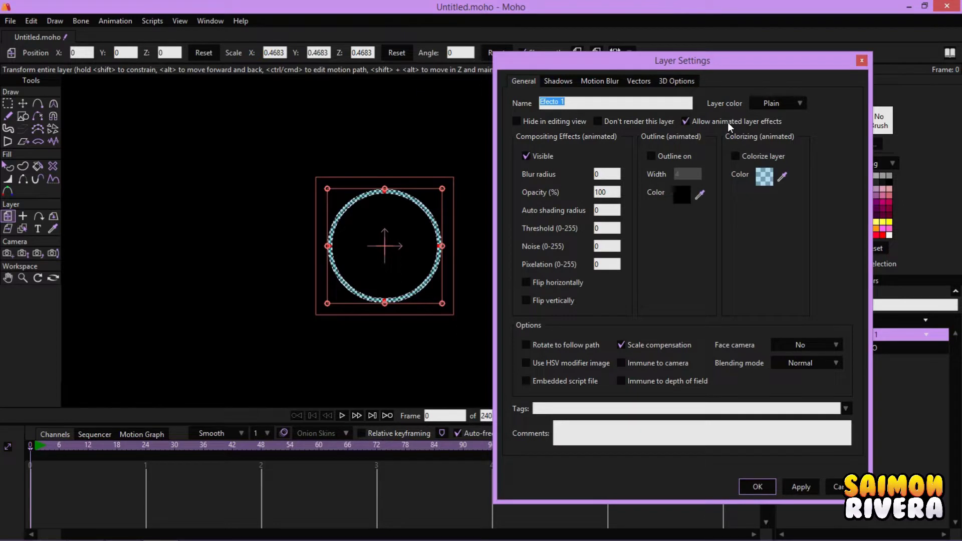
pyautogui.click(754, 487)
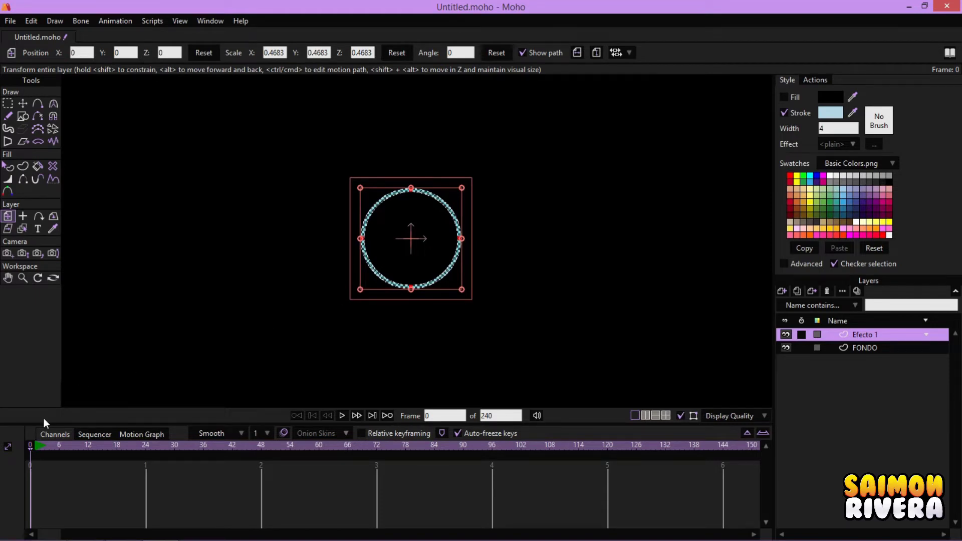
pyautogui.click(36, 448)
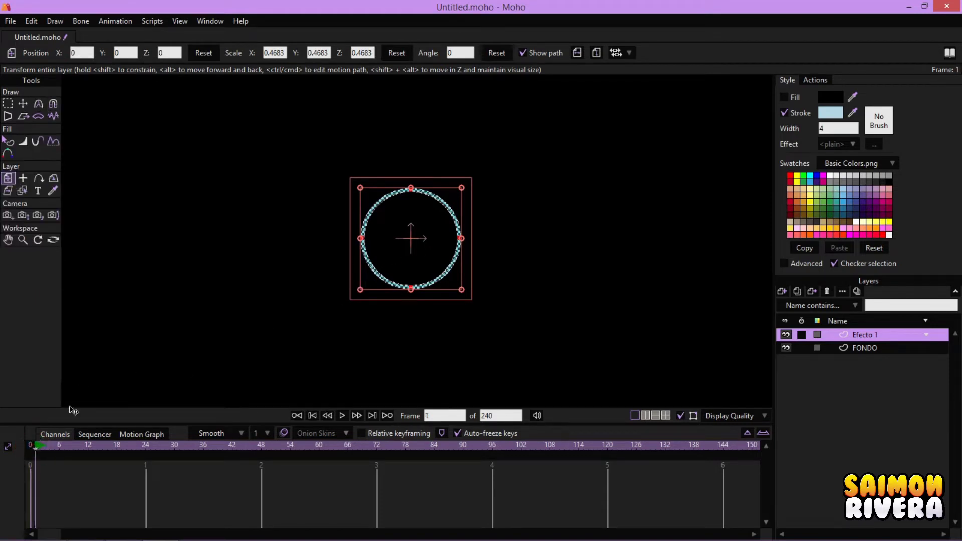
# Shrink the circle to 0.1387 scale at the start and key it at frame 1
pyautogui.scroll(-5, 518, 248)
pyautogui.scroll(8, 508, 252)
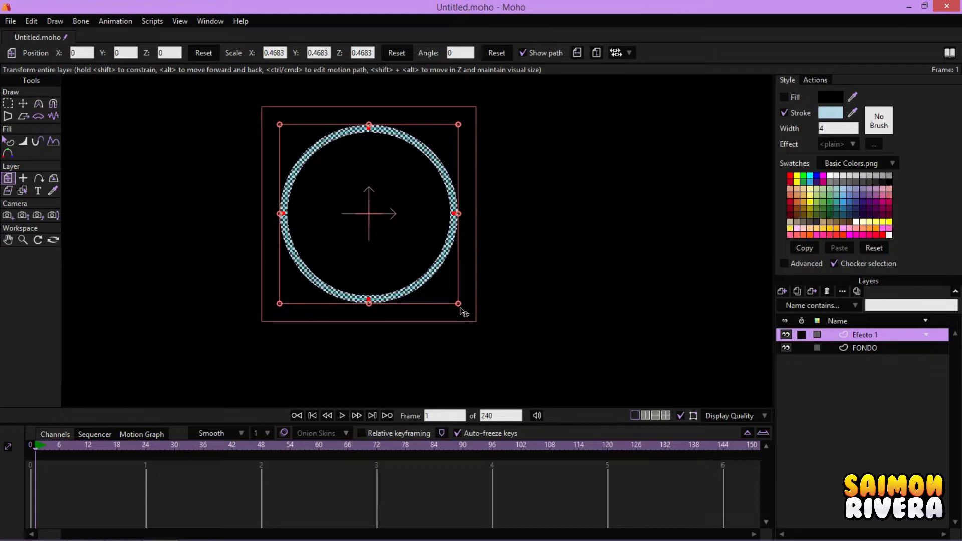
pyautogui.moveTo(458, 303); pyautogui.dragTo(458, 302)
pyautogui.click(32, 448)
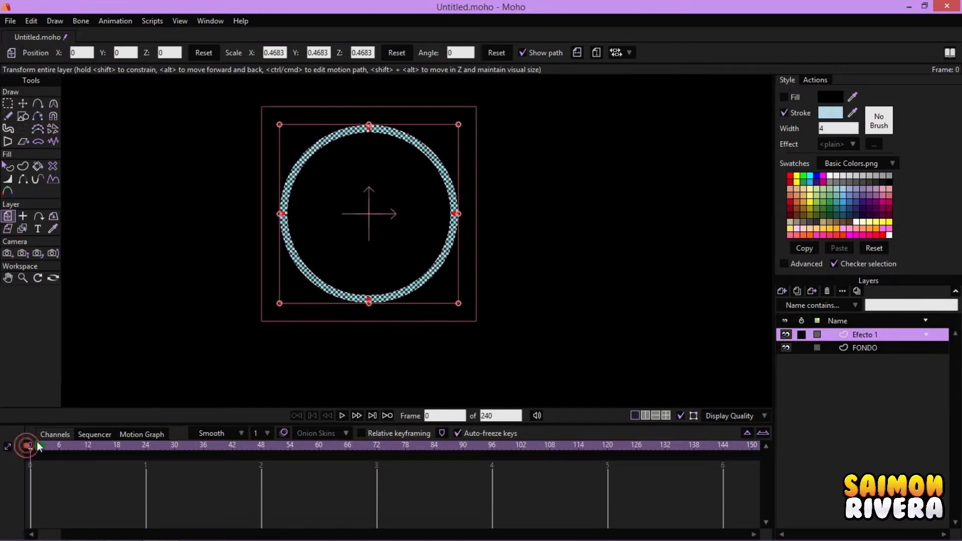
pyautogui.moveTo(457, 302); pyautogui.dragTo(398, 238)
pyautogui.scroll(-7, 427, 248)
pyautogui.scroll(5, 427, 236)
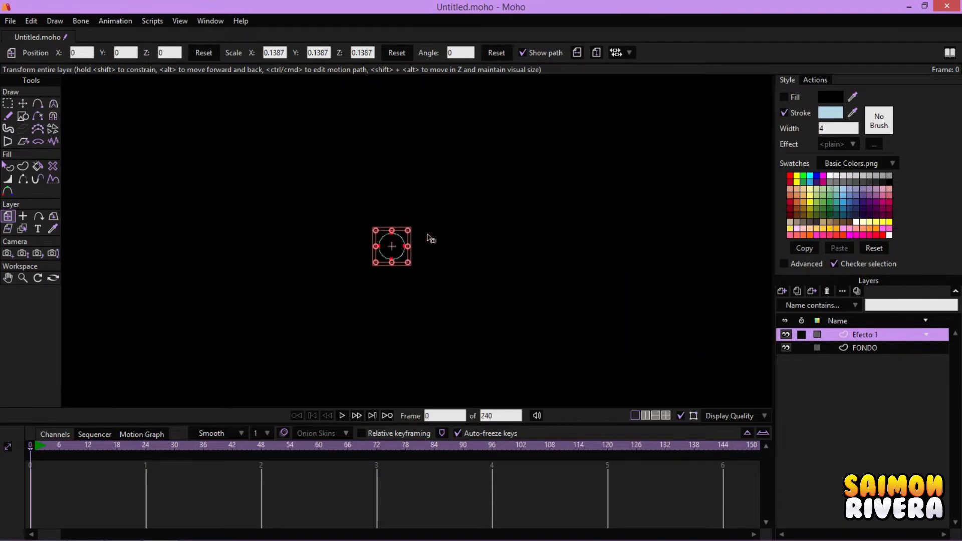
pyautogui.click(35, 447)
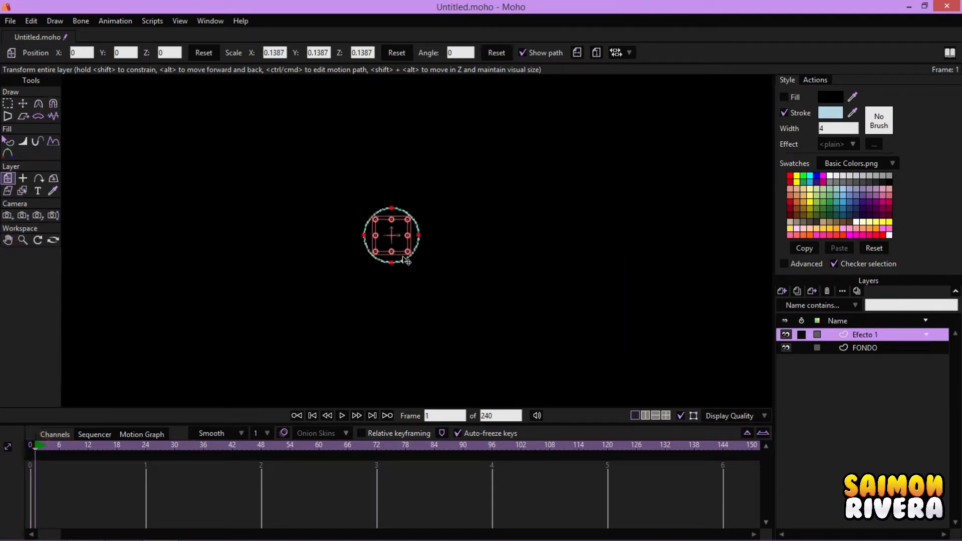
pyautogui.click(409, 254)
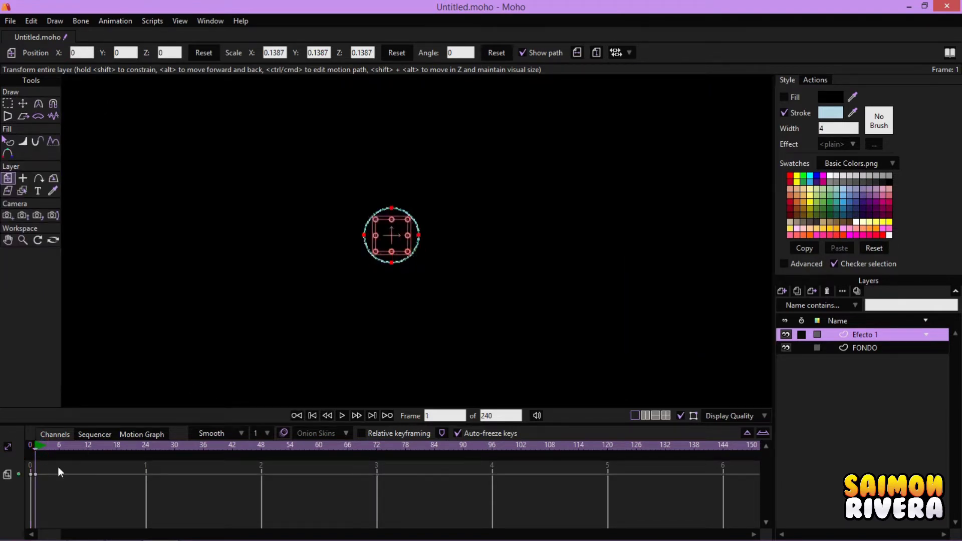
# Enlarge the circle to 0.5772 scale at frame 24 and preview the growth
pyautogui.moveTo(64, 447); pyautogui.dragTo(144, 456)
pyautogui.scroll(-4, 475, 248)
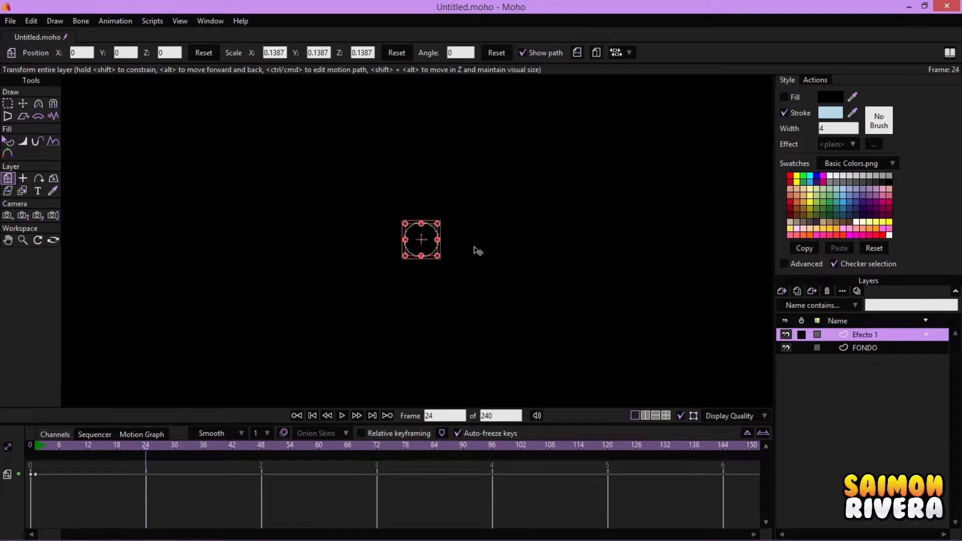
pyautogui.scroll(5, 442, 256)
pyautogui.moveTo(424, 245); pyautogui.dragTo(500, 282)
pyautogui.scroll(-5, 501, 284)
pyautogui.scroll(2, 531, 304)
pyautogui.scroll(-5, 416, 273)
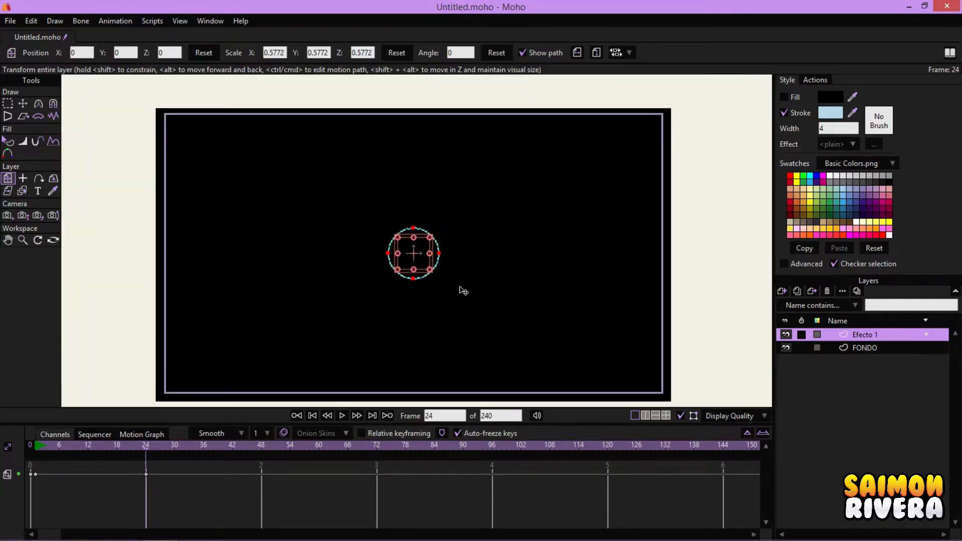
pyautogui.scroll(3, 464, 290)
pyautogui.moveTo(35, 444)
pyautogui.mouseDown()
pyautogui.moveTo(148, 445)
pyautogui.moveTo(36, 449)
pyautogui.mouseUp()
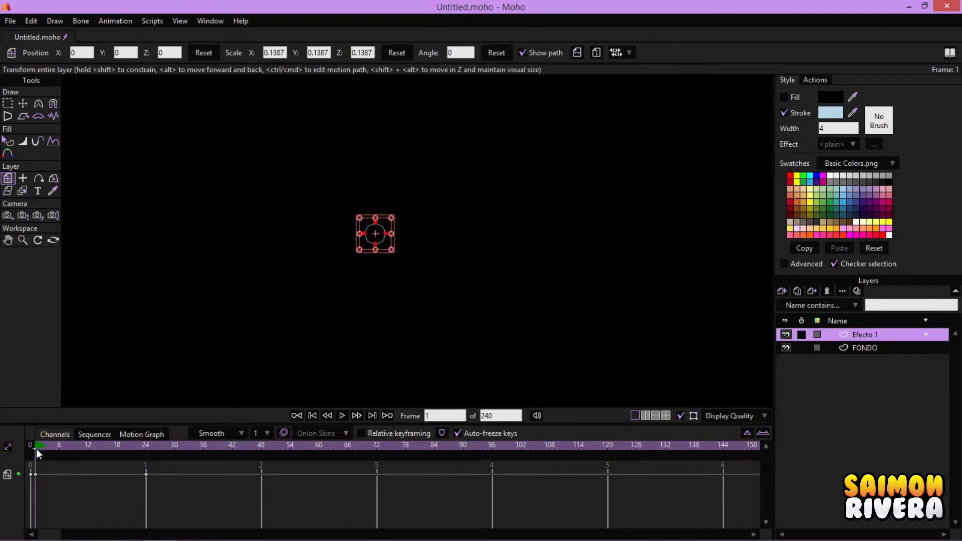
# Key Efecto 1's opacity at 100 on frame 1
pyautogui.doubleClick(843, 331)
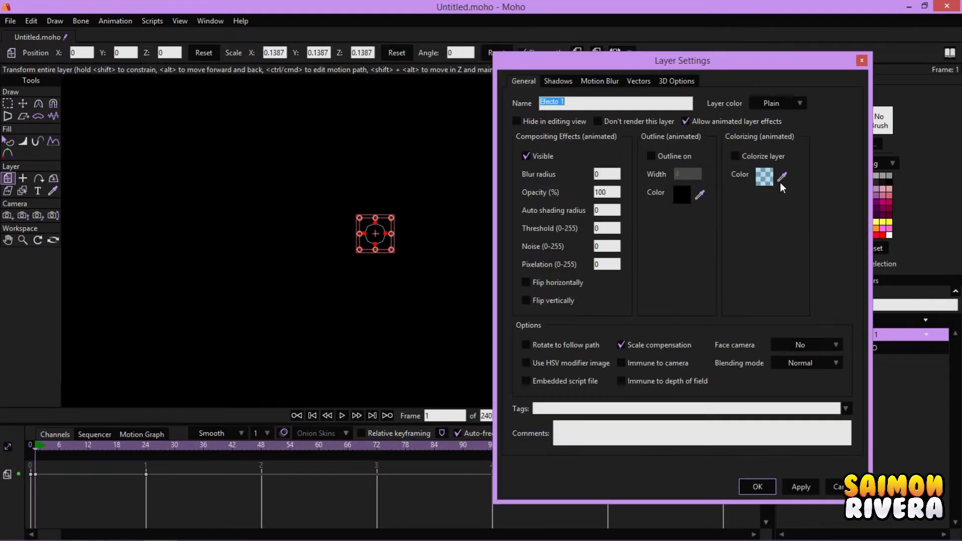
pyautogui.doubleClick(606, 193)
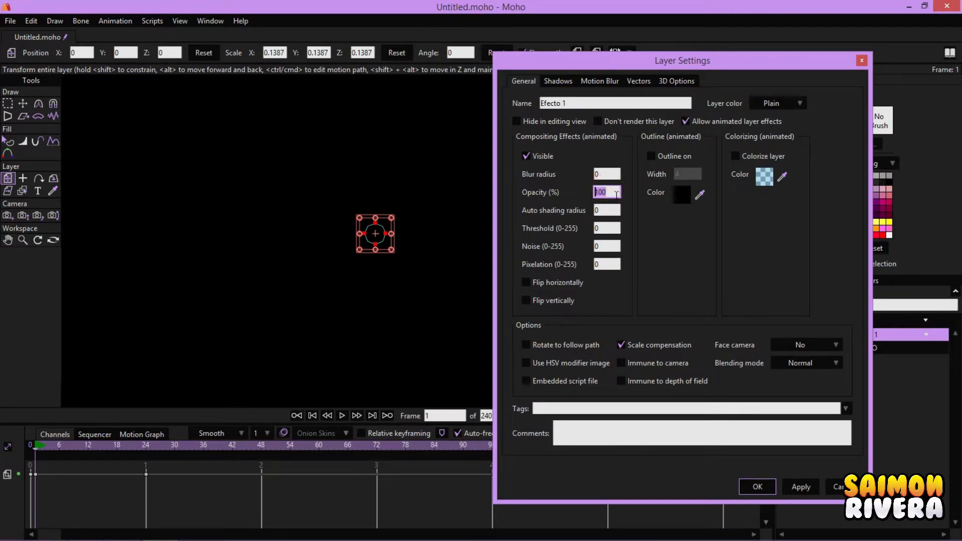
pyautogui.moveTo(642, 65); pyautogui.dragTo(651, 60)
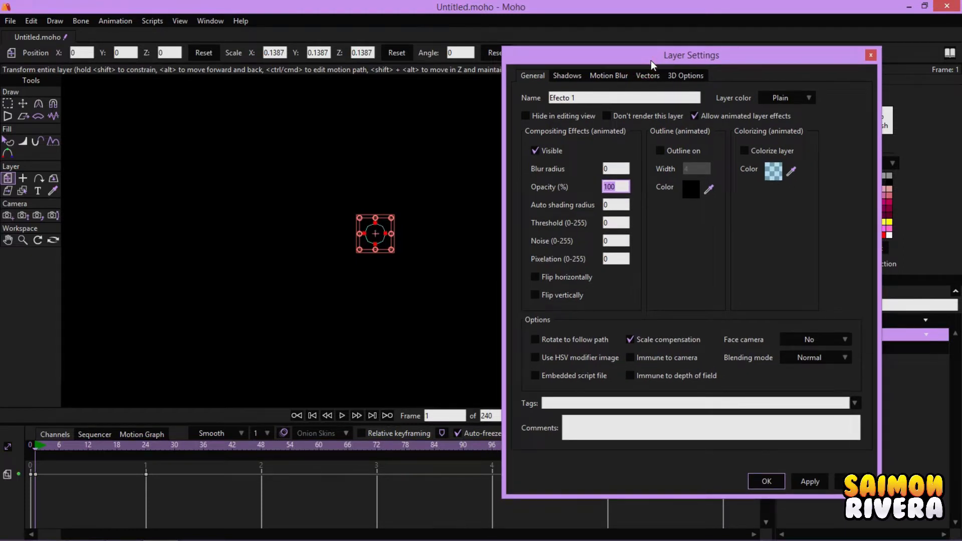
pyautogui.click(810, 482)
pyautogui.moveTo(617, 187); pyautogui.dragTo(603, 189)
pyautogui.write('99')
pyautogui.click(810, 481)
pyautogui.click(626, 187)
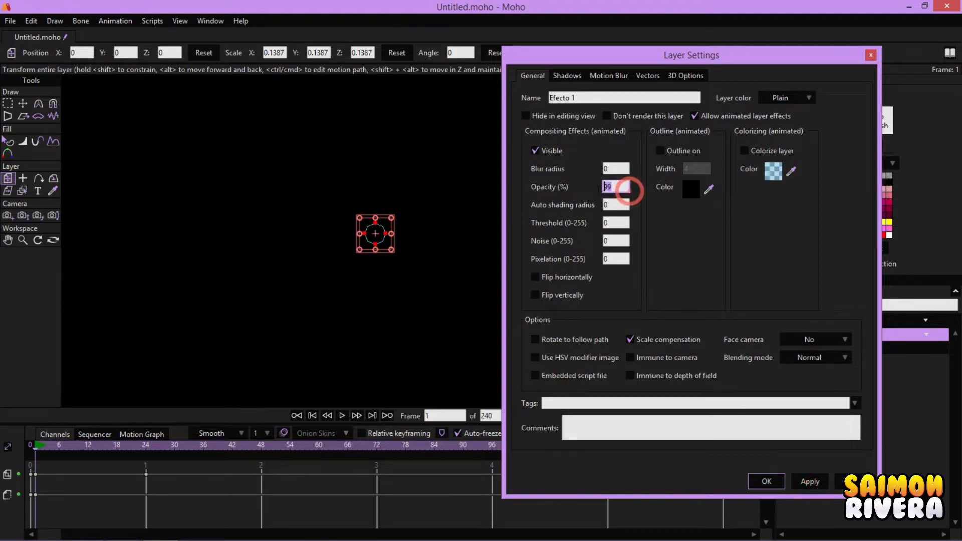
pyautogui.write('100')
pyautogui.click(802, 480)
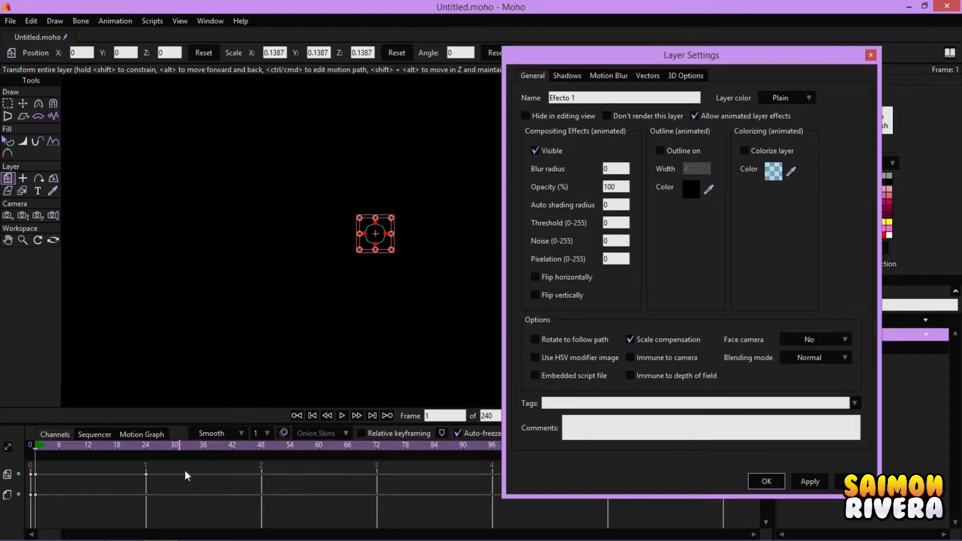
# Key the opacity at 0 on frame 25 and close the layer settings
pyautogui.moveTo(145, 446); pyautogui.dragTo(152, 452)
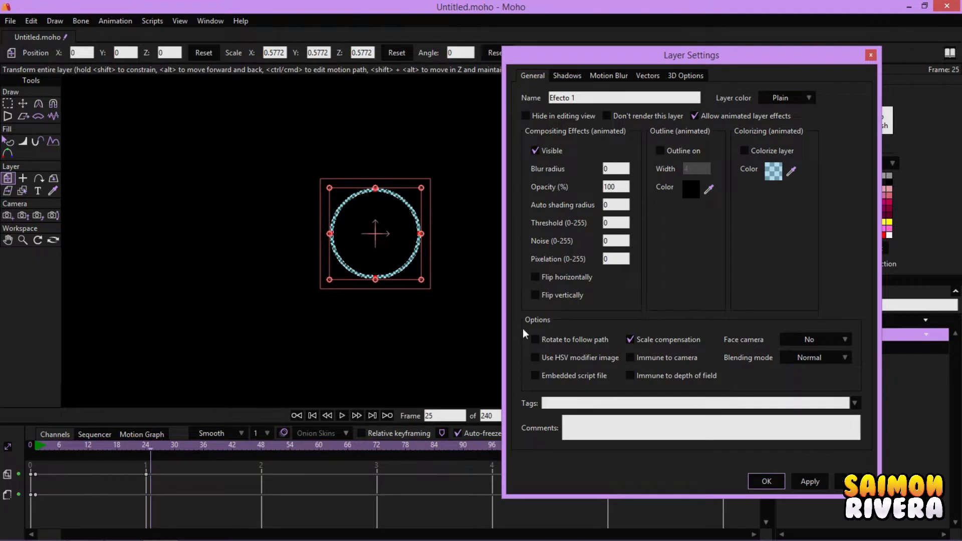
pyautogui.doubleClick(616, 187)
pyautogui.write('0')
pyautogui.click(811, 481)
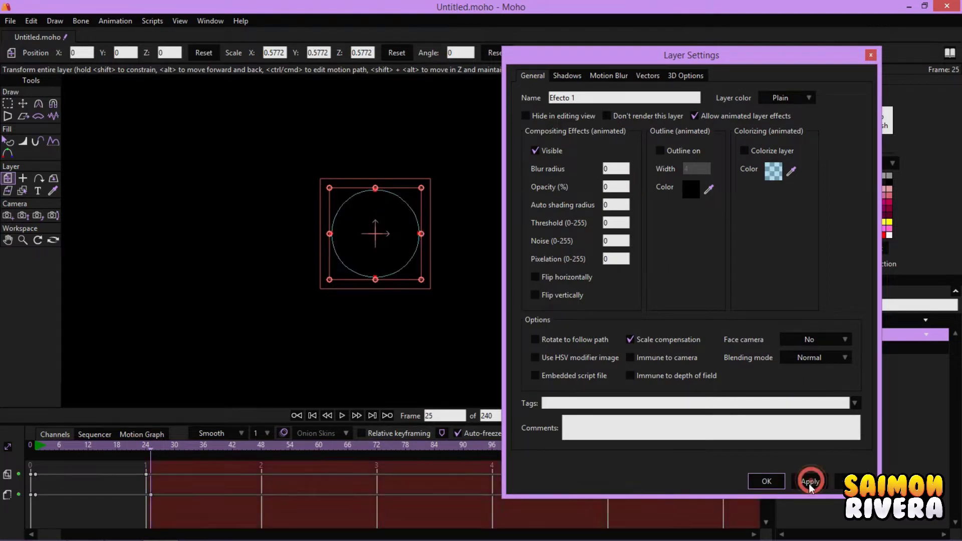
pyautogui.click(775, 481)
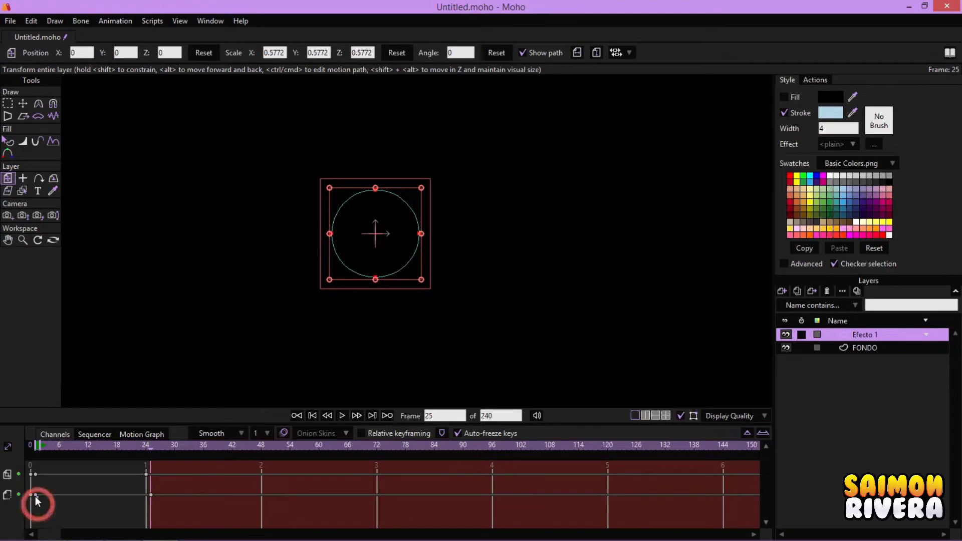
# Delay the early key to about frame 3 and nudge the ring slightly right and down
pyautogui.moveTo(35, 497); pyautogui.dragTo(47, 495)
pyautogui.moveTo(37, 448); pyautogui.dragTo(148, 446)
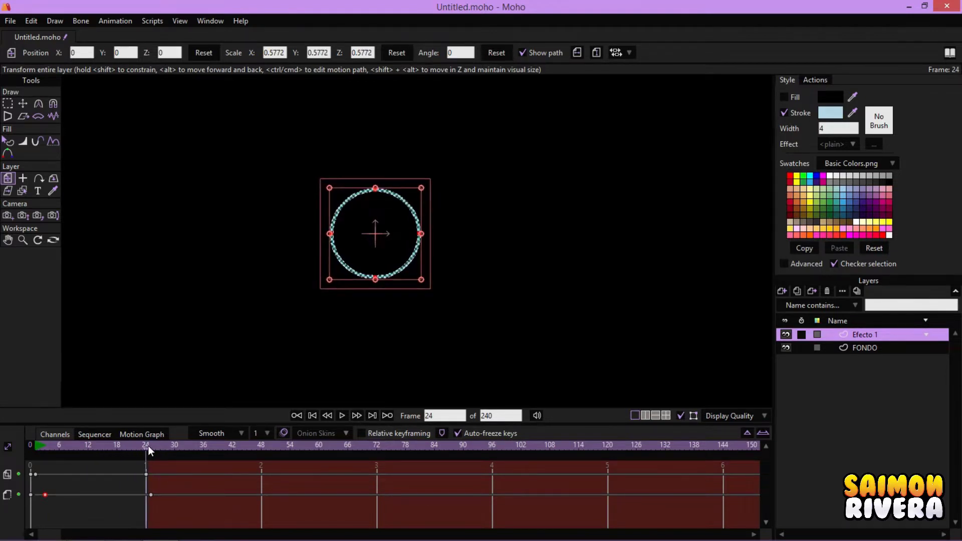
pyautogui.scroll(3, 393, 243)
pyautogui.click(8, 103)
pyautogui.click(168, 134)
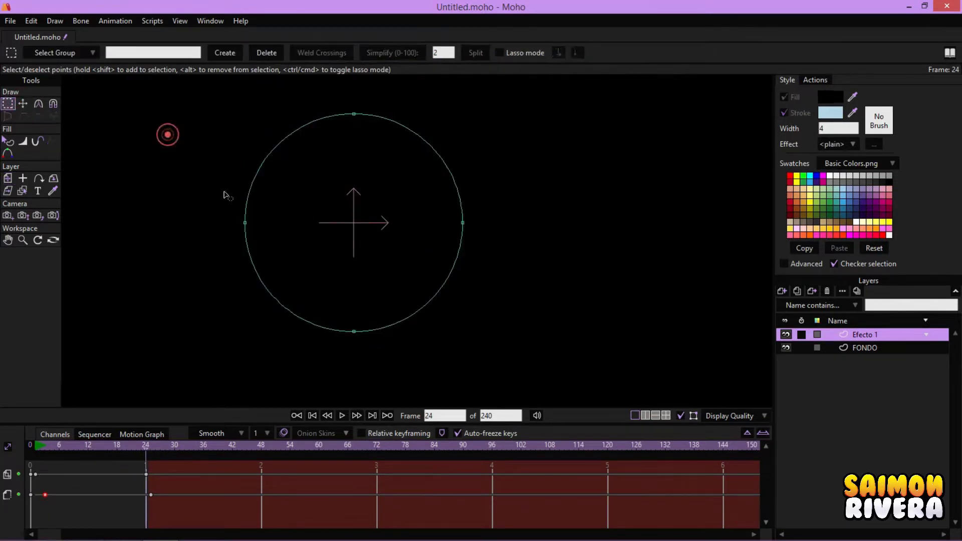
pyautogui.moveTo(58, 448); pyautogui.dragTo(30, 445)
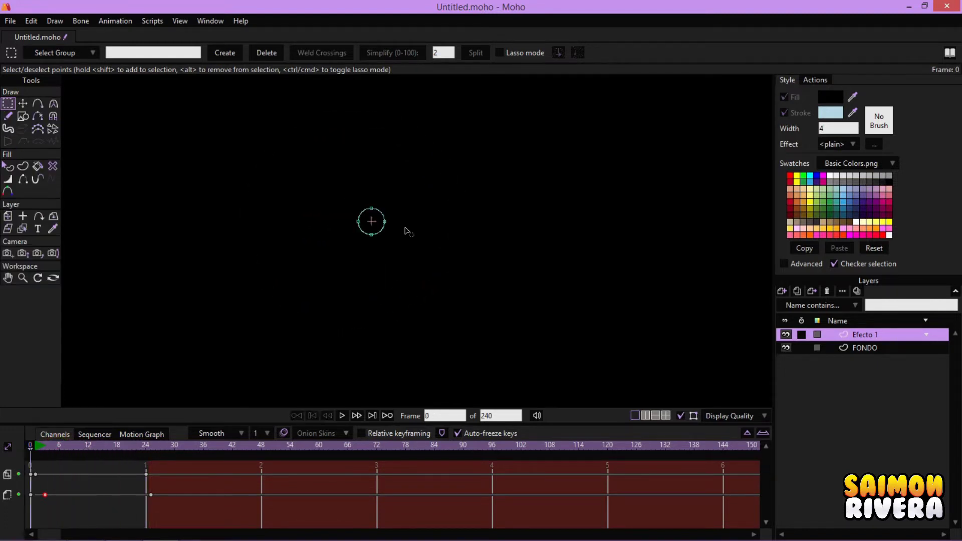
pyautogui.moveTo(400, 239); pyautogui.dragTo(415, 246)
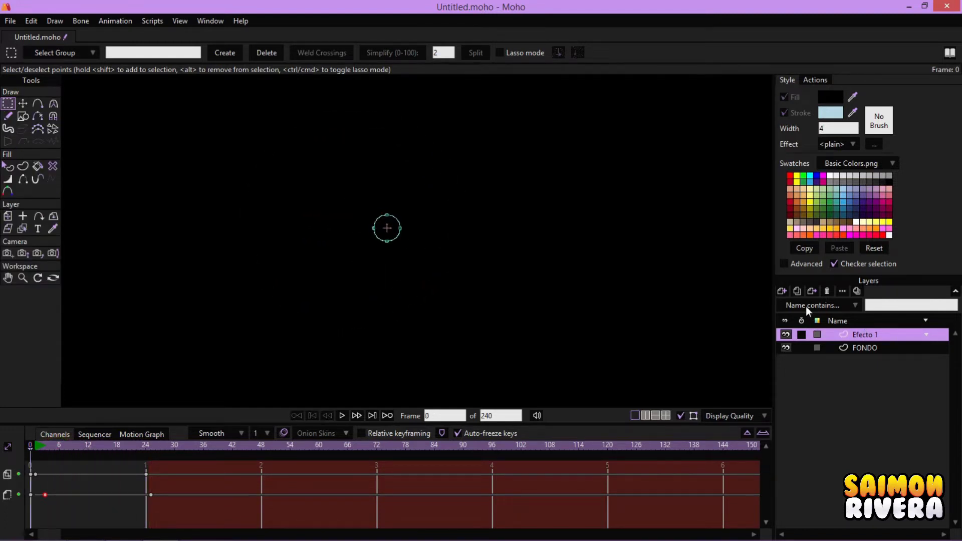
# Duplicate Efecto 1 into a new Efecto 2 layer and select its keyframes
pyautogui.click(797, 290)
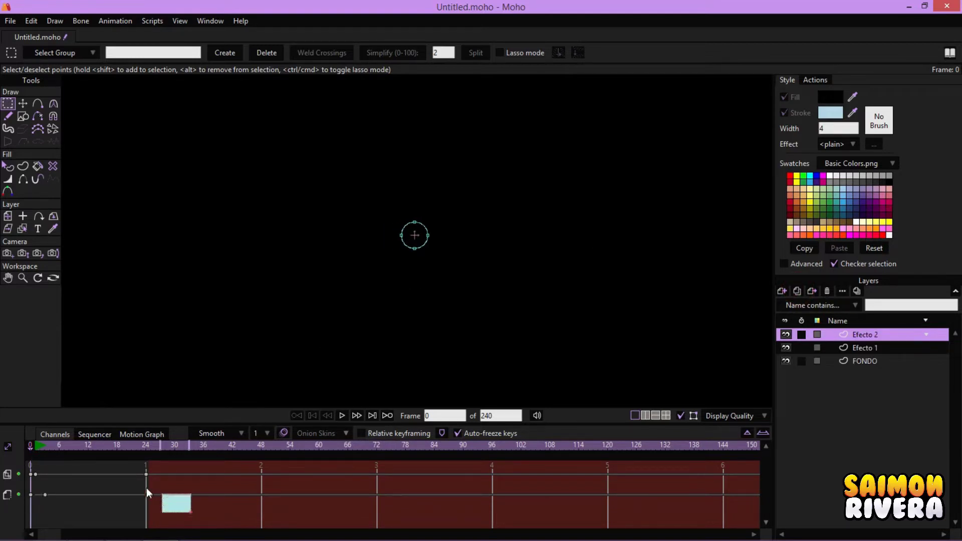
pyautogui.moveTo(147, 488); pyautogui.dragTo(34, 463)
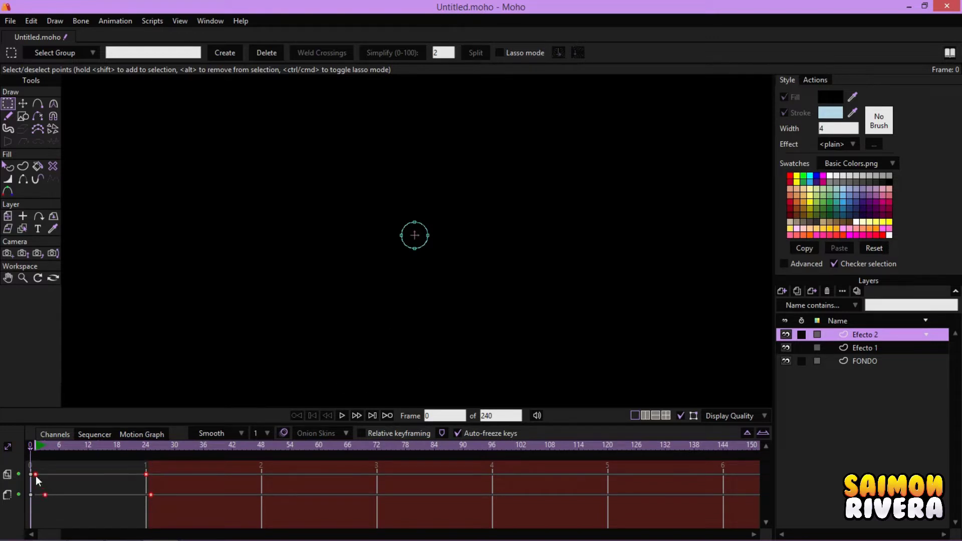
pyautogui.click(33, 444)
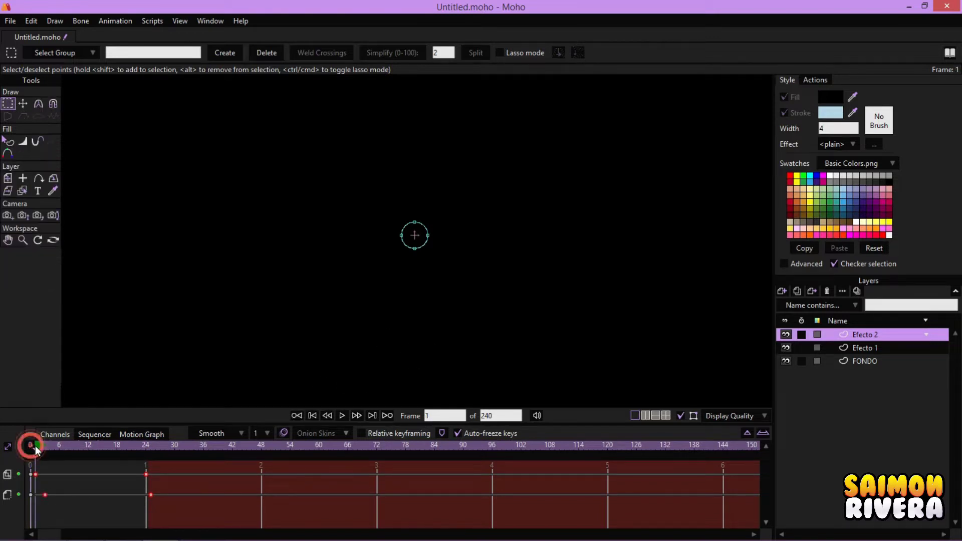
pyautogui.click(14, 103)
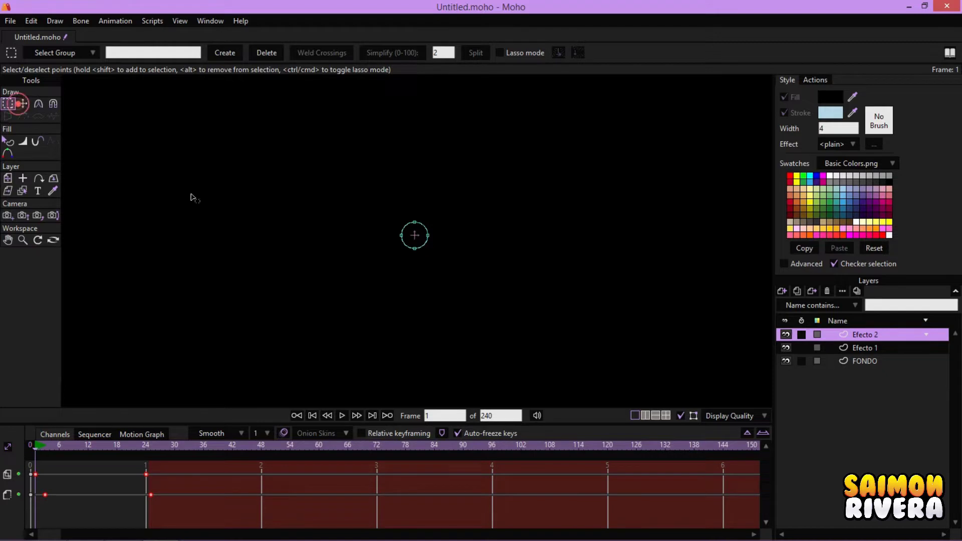
pyautogui.click(307, 244)
pyautogui.scroll(5, 430, 221)
# Shrink Efecto 2's starting ring to scale 0.0758
pyautogui.click(7, 178)
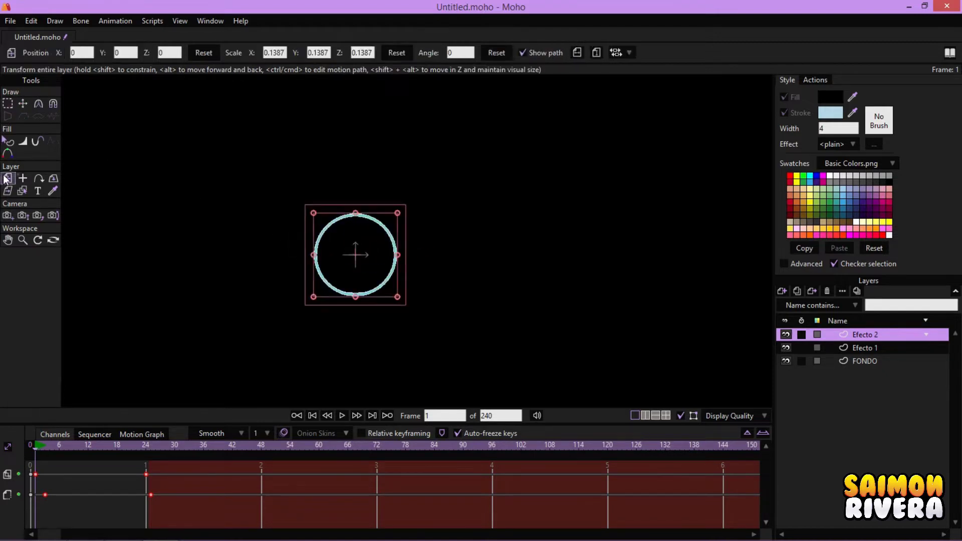
pyautogui.scroll(-3, 404, 256)
pyautogui.scroll(4, 402, 256)
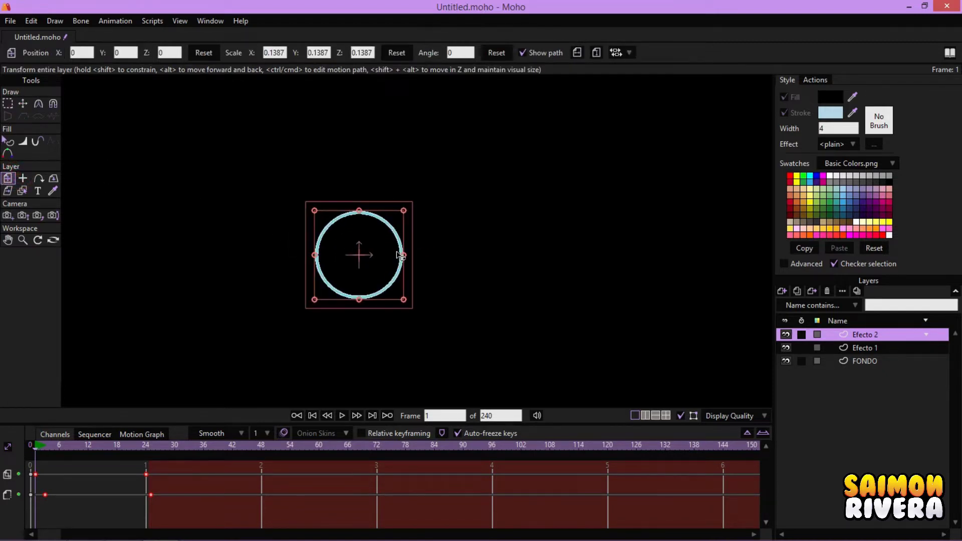
pyautogui.scroll(-3, 415, 265)
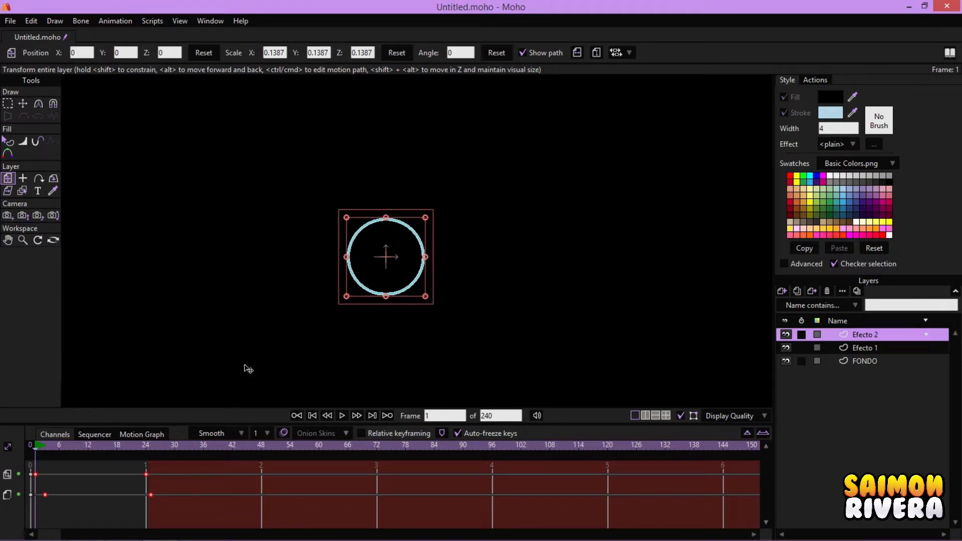
pyautogui.click(30, 446)
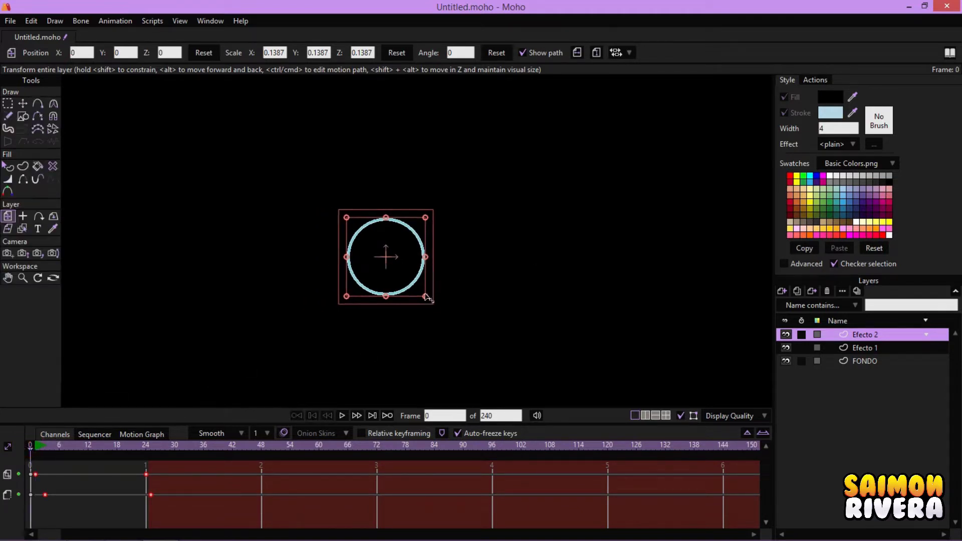
pyautogui.moveTo(426, 298); pyautogui.dragTo(399, 285)
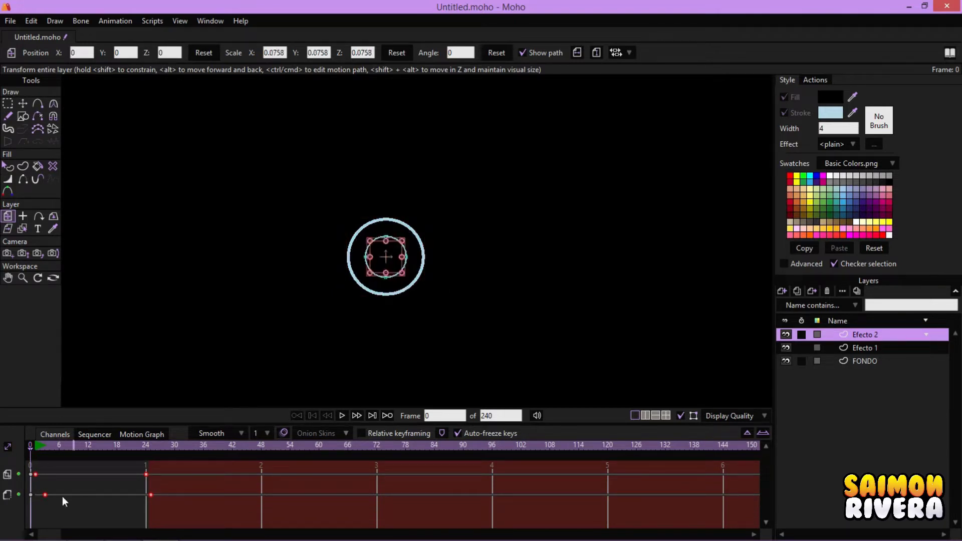
pyautogui.click(36, 448)
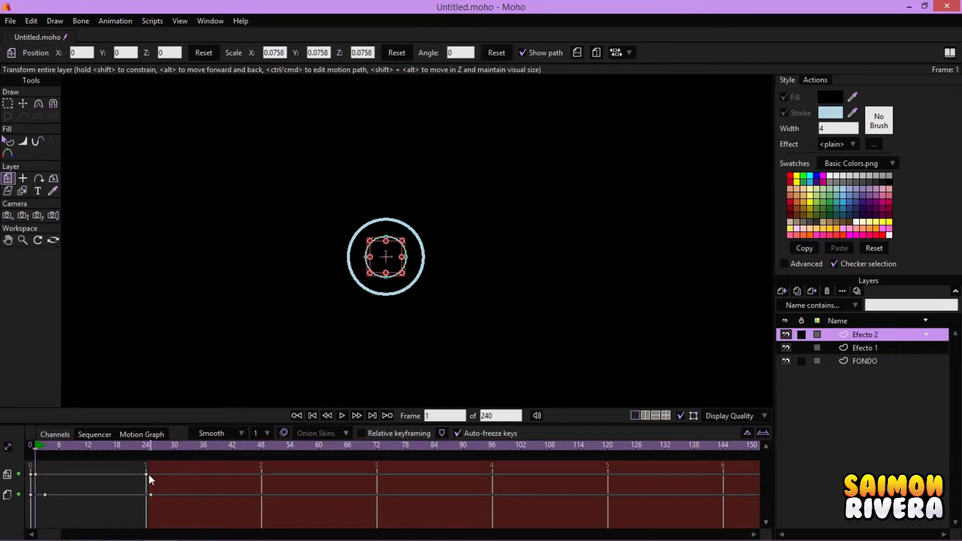
# Move Efecto 2's later keys to frame 30 and scale the ring there to 0.4229
pyautogui.moveTo(150, 495)
pyautogui.mouseDown()
pyautogui.moveTo(186, 492)
pyautogui.moveTo(175, 492)
pyautogui.mouseUp()
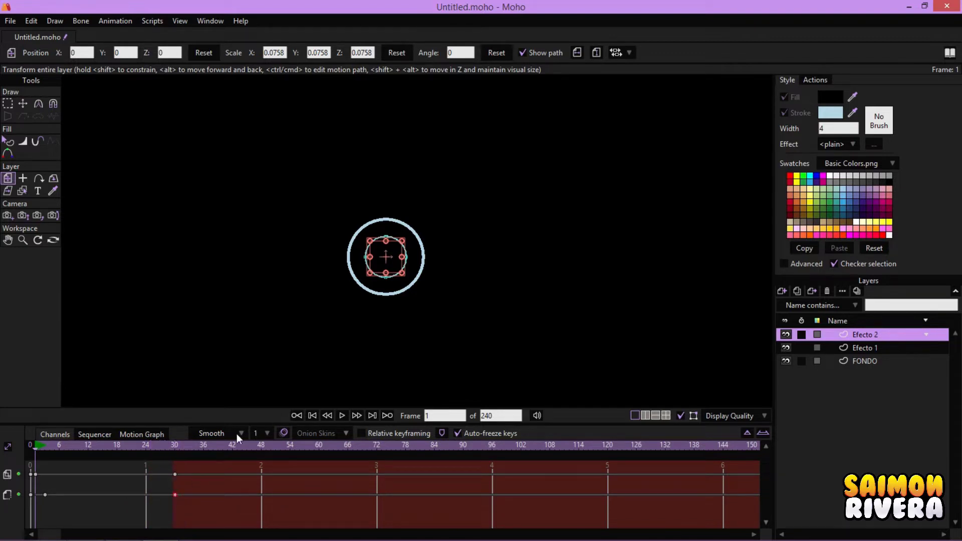
pyautogui.click(174, 447)
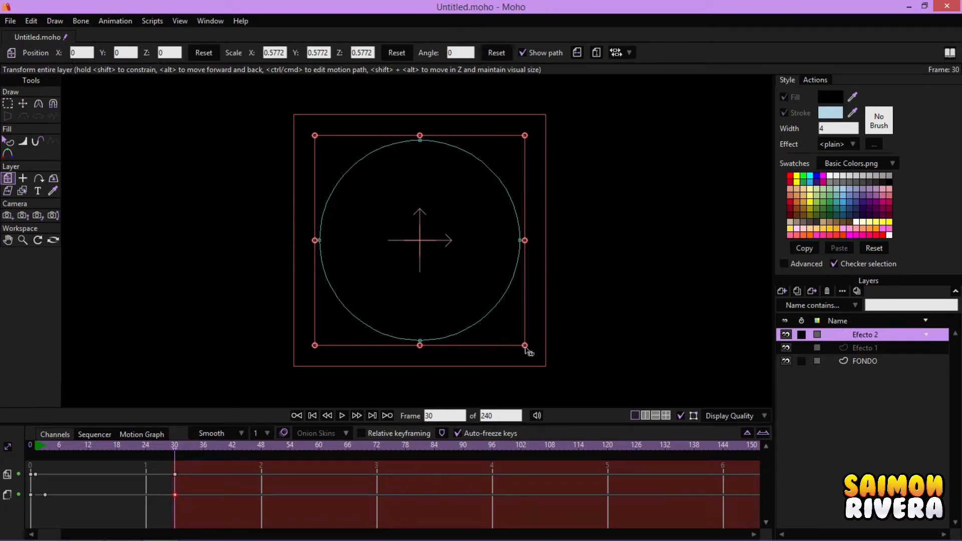
pyautogui.moveTo(526, 348); pyautogui.dragTo(493, 322)
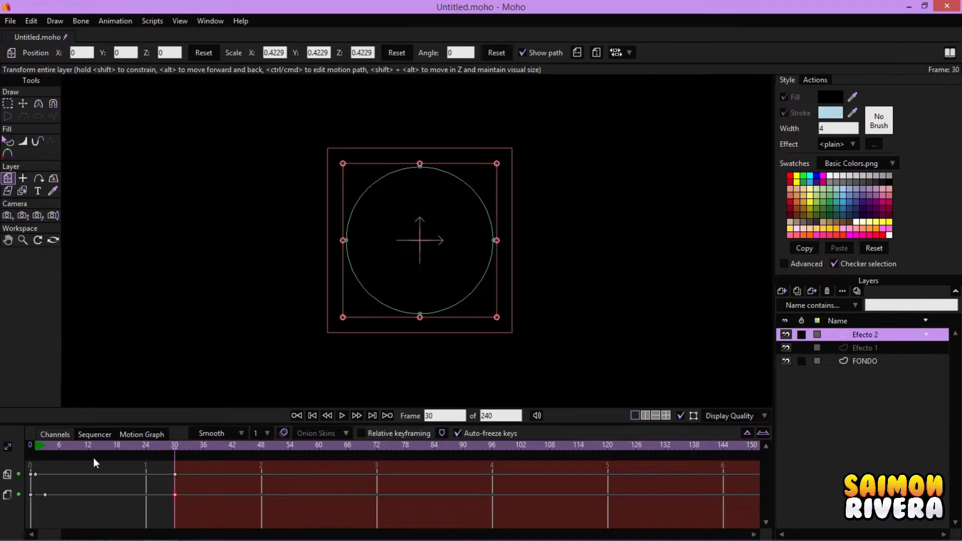
pyautogui.click(859, 346)
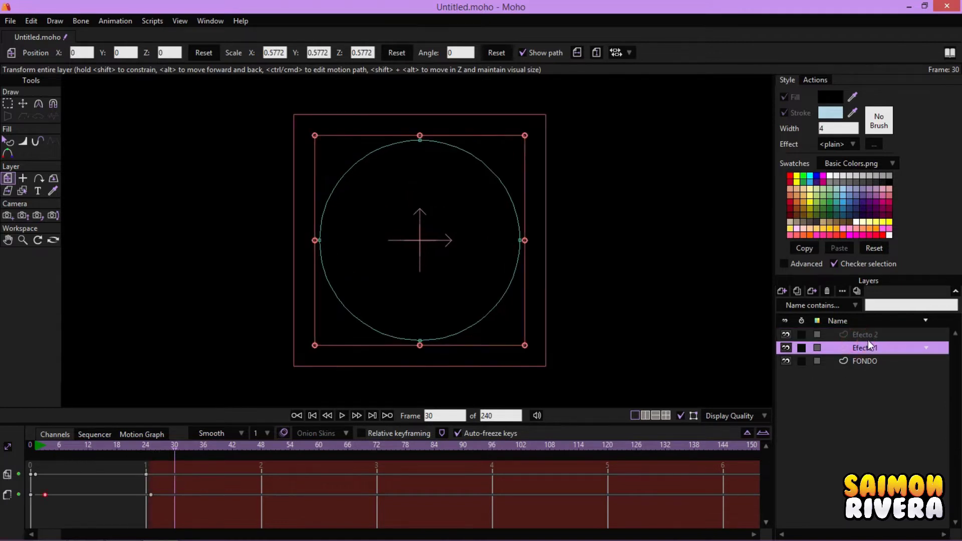
# Add a particle layer, move it to the top of the stack, and name it 'PARTICULAS 1'
pyautogui.click(31, 444)
pyautogui.click(867, 360)
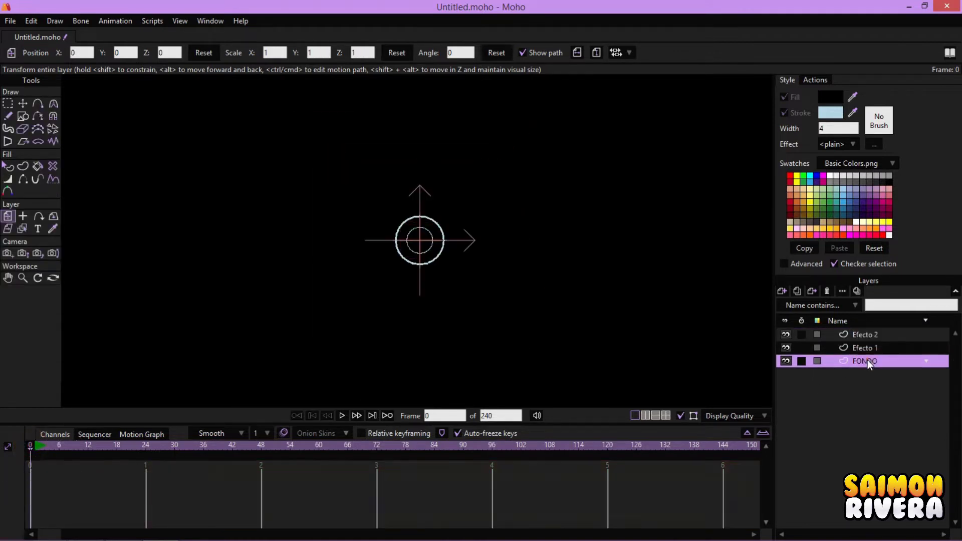
pyautogui.moveTo(35, 444)
pyautogui.mouseDown()
pyautogui.moveTo(165, 444)
pyautogui.moveTo(29, 447)
pyautogui.mouseUp()
pyautogui.scroll(-1, 446, 245)
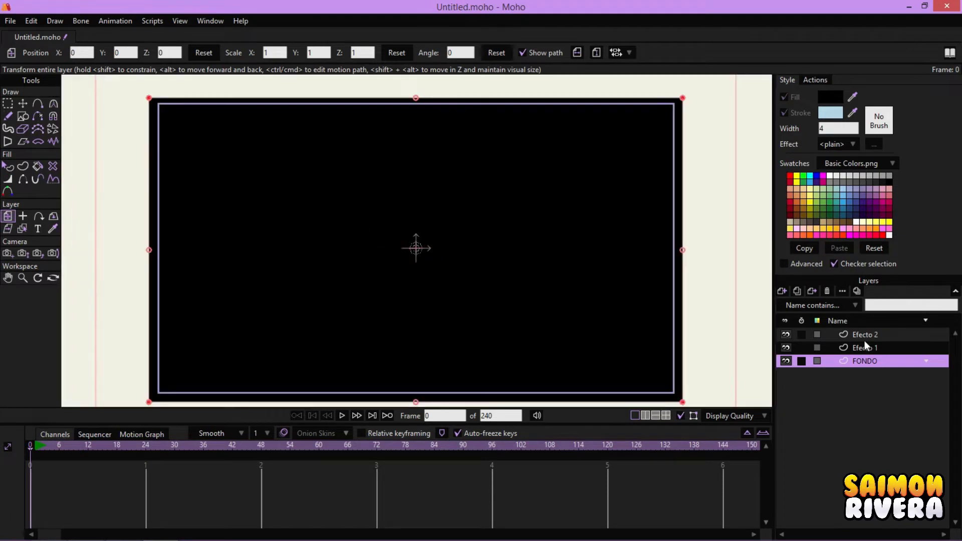
pyautogui.click(785, 292)
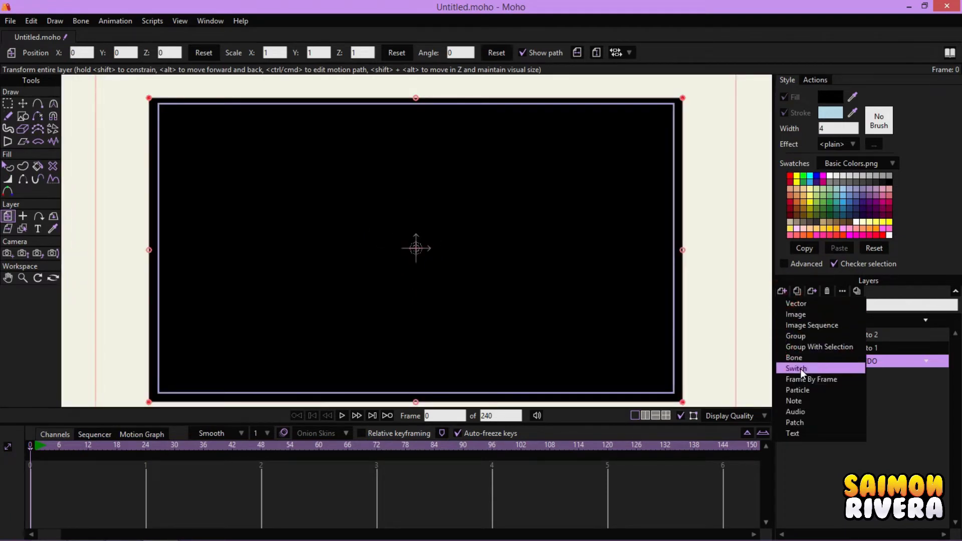
pyautogui.click(797, 390)
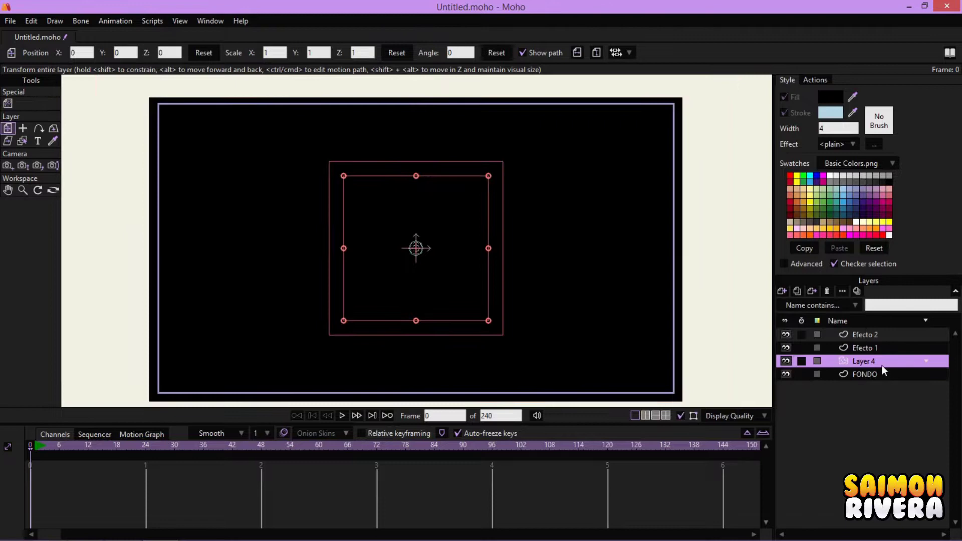
pyautogui.moveTo(877, 337); pyautogui.dragTo(877, 331)
pyautogui.doubleClick(876, 332)
pyautogui.write('PARTICULAS 1')
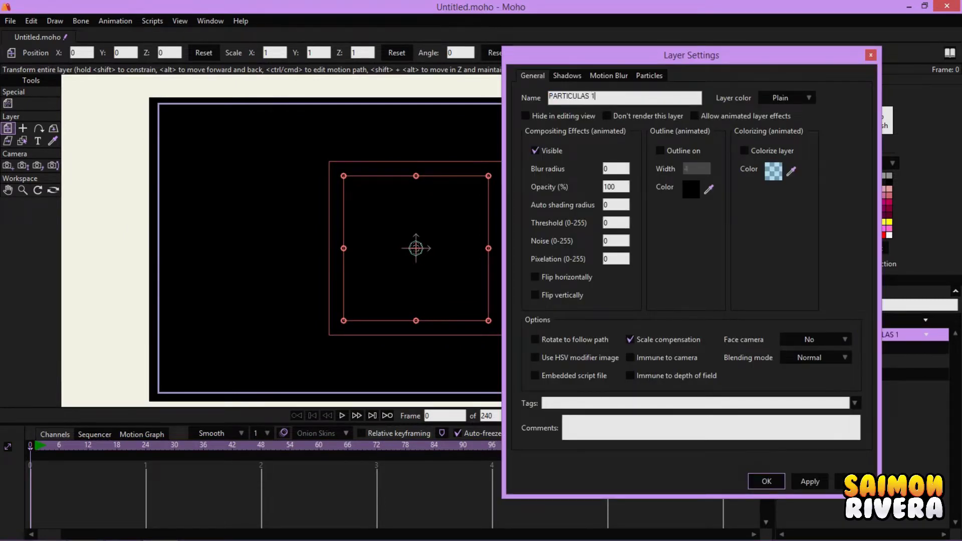
pyautogui.press('Return')
# Move Efecto 1 and Efecto 2 into PARTICULAS 1, play the particles, and bring up Particle Options
pyautogui.click(864, 361)
pyautogui.keyDown('ctrl'); pyautogui.click(873, 346); pyautogui.keyUp('ctrl')
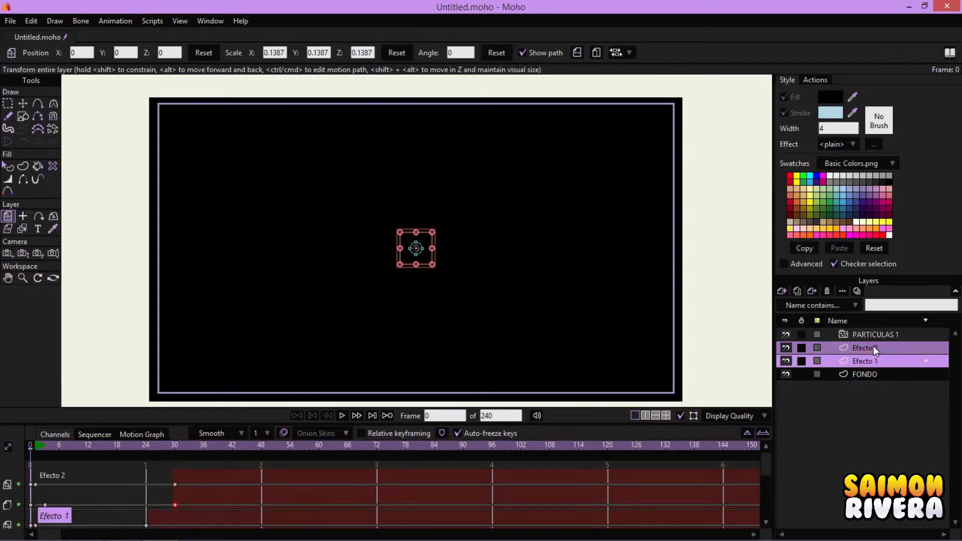
pyautogui.moveTo(874, 346); pyautogui.dragTo(880, 333)
pyautogui.moveTo(882, 337); pyautogui.dragTo(880, 336)
pyautogui.click(832, 336)
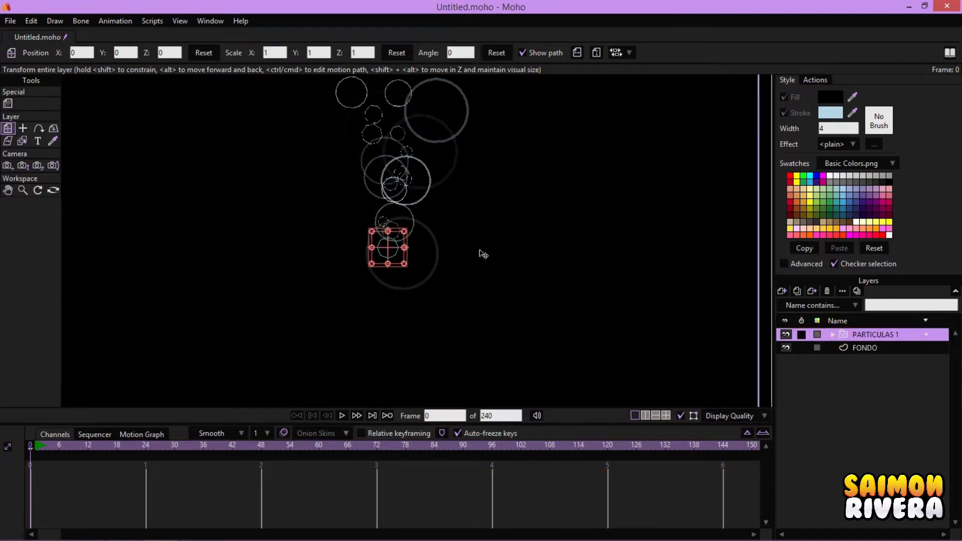
pyautogui.click(342, 416)
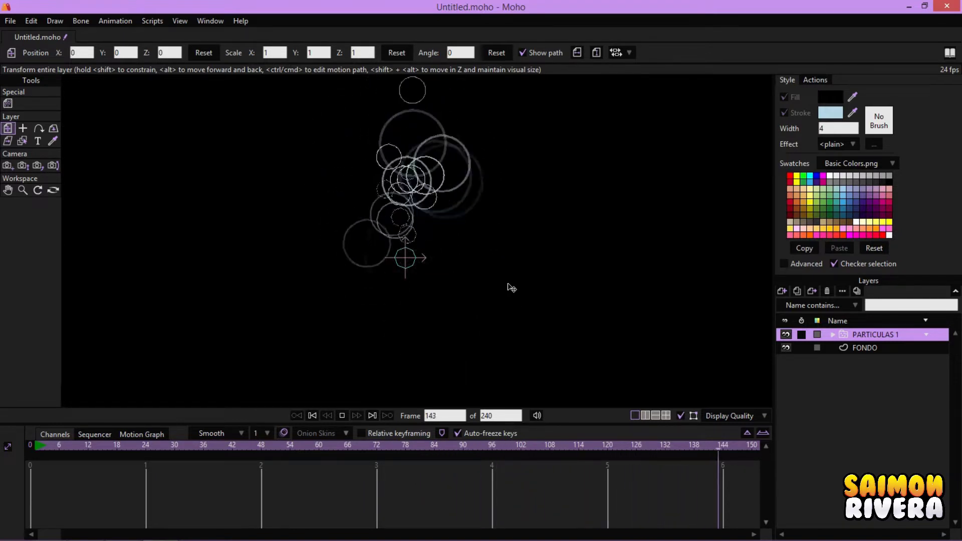
pyautogui.click(7, 103)
pyautogui.click(109, 52)
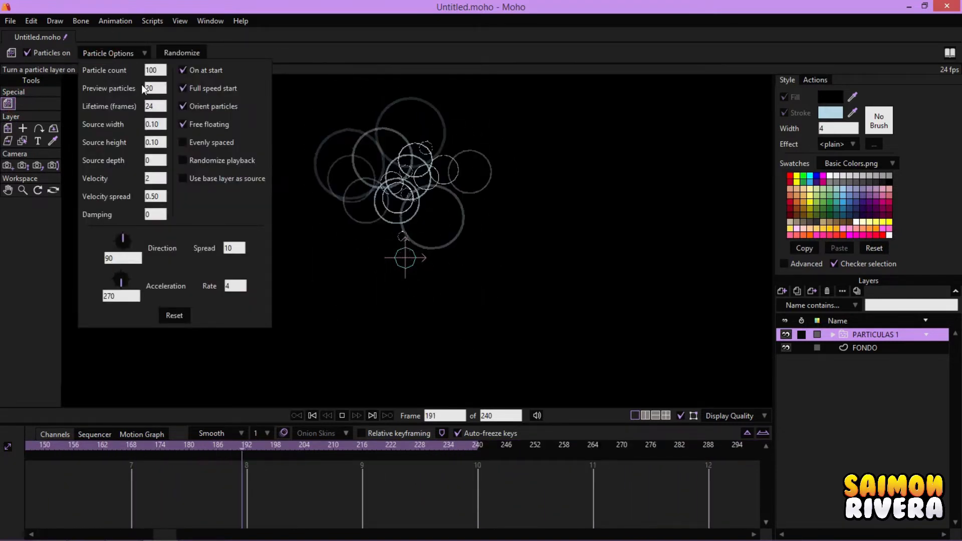
# Set Particle count and Preview particles to 80
pyautogui.doubleClick(151, 70)
pyautogui.write('80')
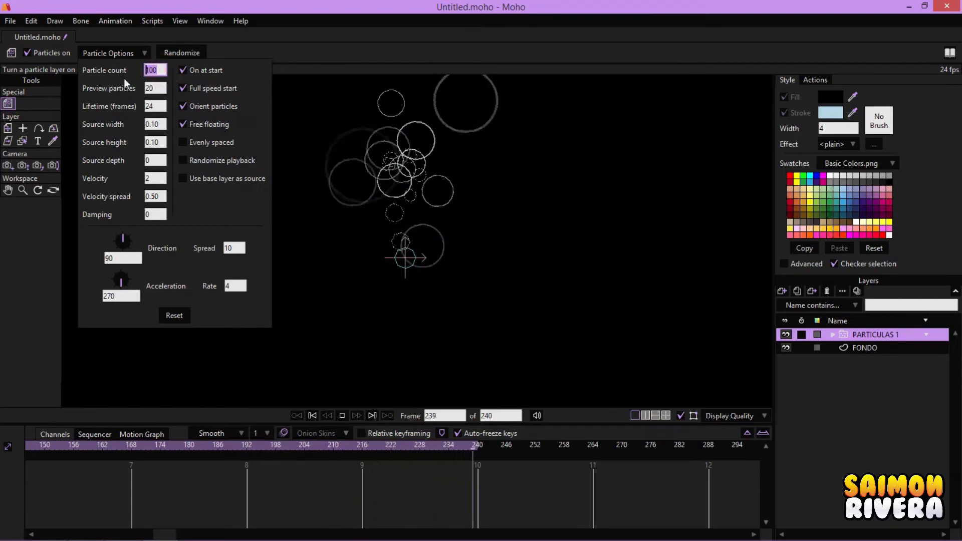
pyautogui.press('Tab')
pyautogui.write('80')
pyautogui.press('Return')
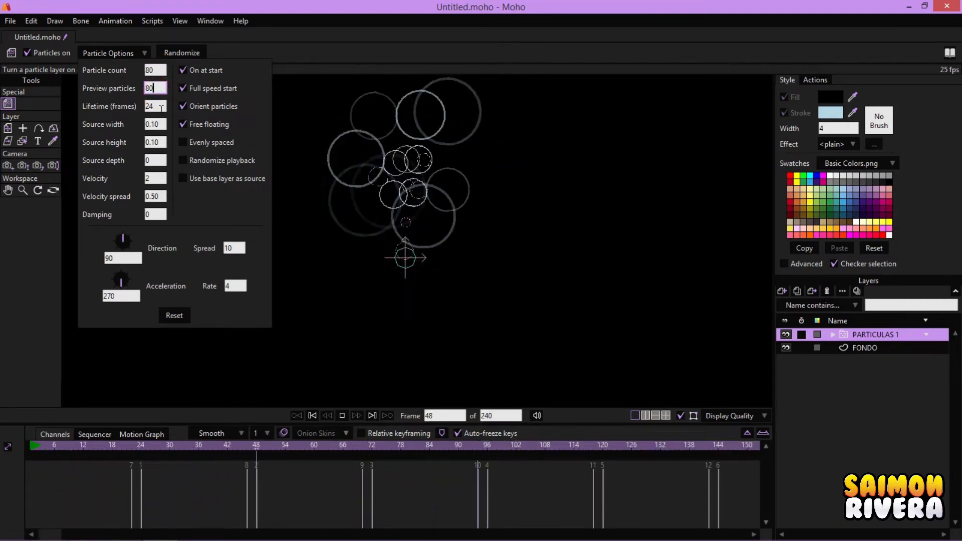
# Zero the Spread, Rate, Velocity spread, Source width and Source height values
pyautogui.click(155, 105)
pyautogui.doubleClick(236, 248)
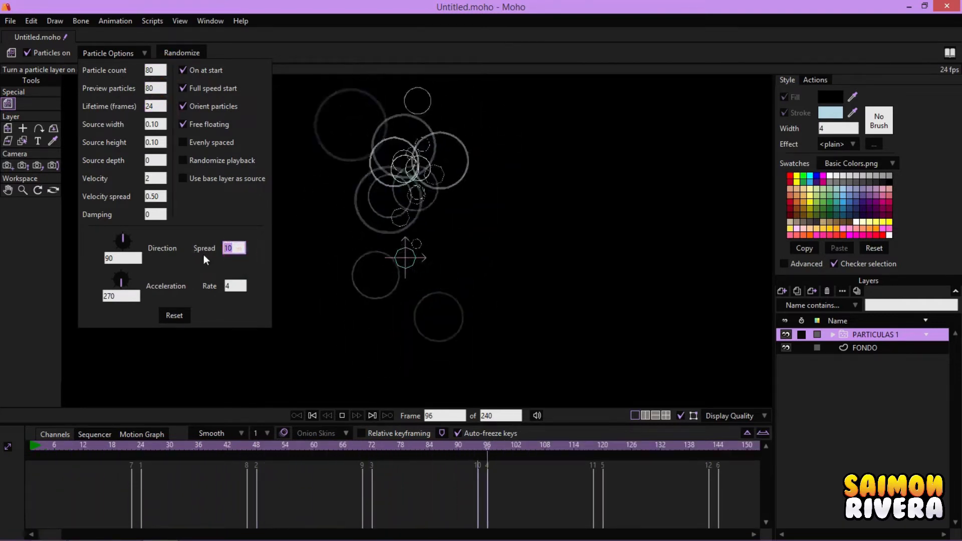
pyautogui.write('0')
pyautogui.moveTo(238, 287); pyautogui.dragTo(224, 281)
pyautogui.write('0')
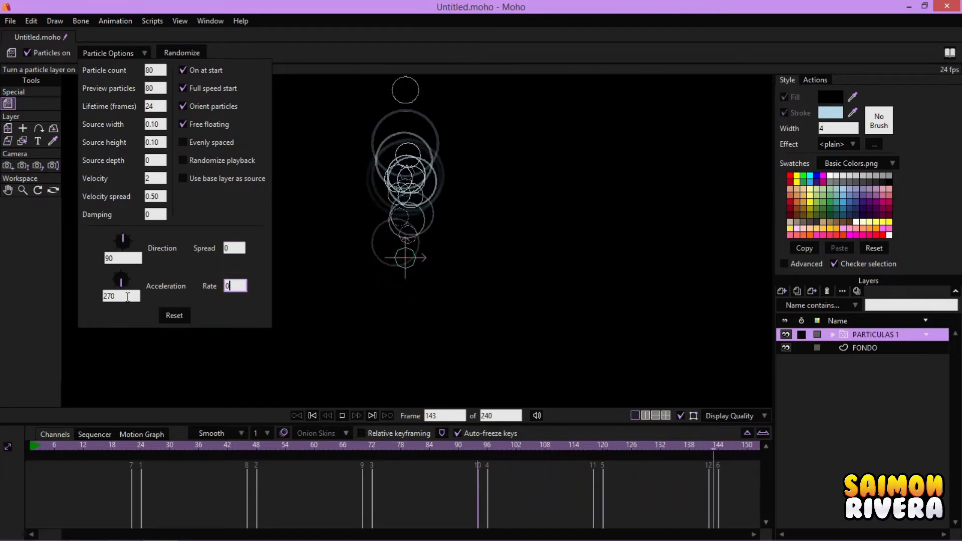
pyautogui.moveTo(162, 197); pyautogui.dragTo(134, 203)
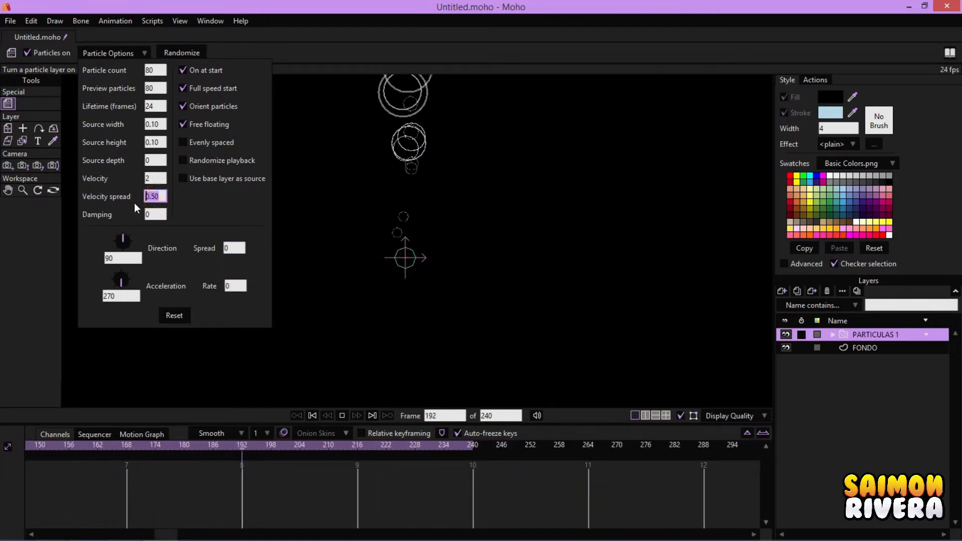
pyautogui.write('0')
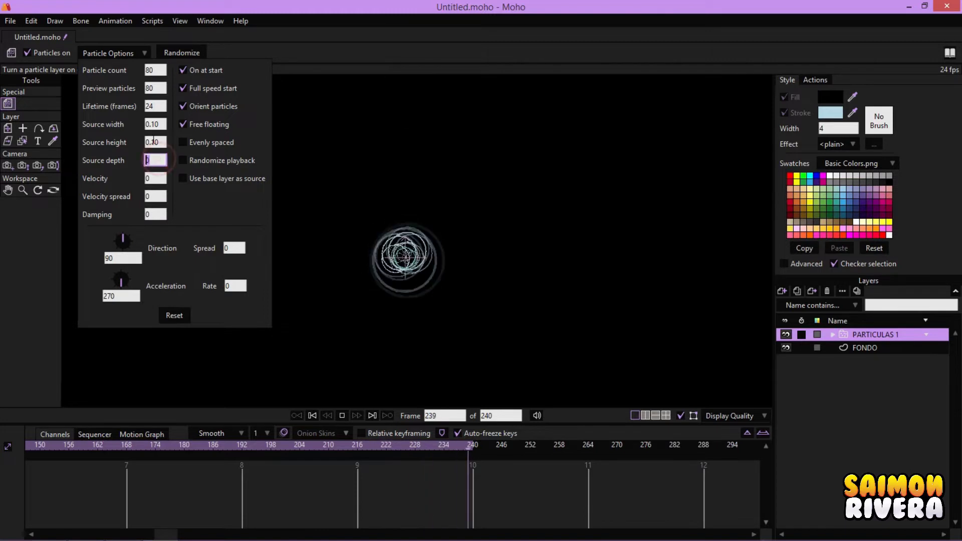
pyautogui.doubleClick(154, 142)
pyautogui.write('0')
pyautogui.doubleClick(155, 124)
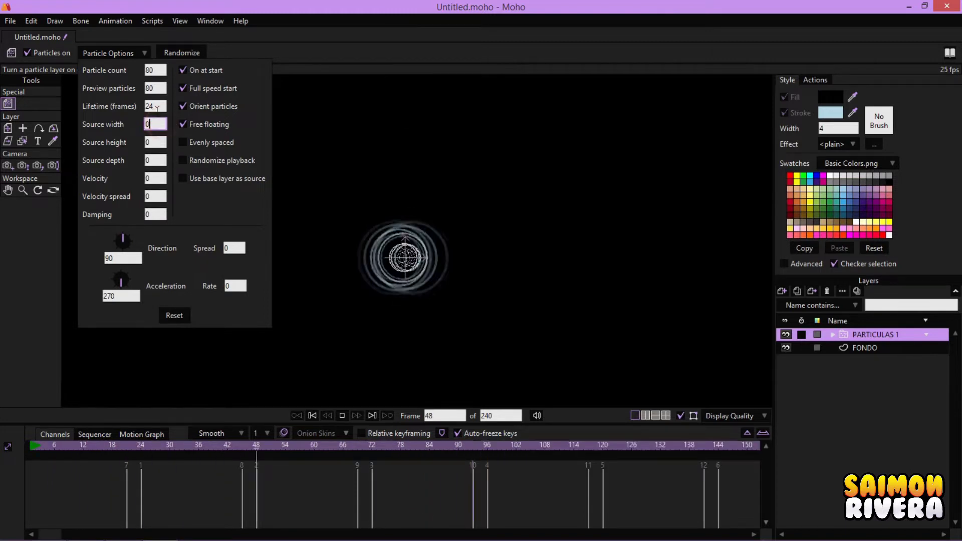
pyautogui.write('0')
pyautogui.doubleClick(156, 106)
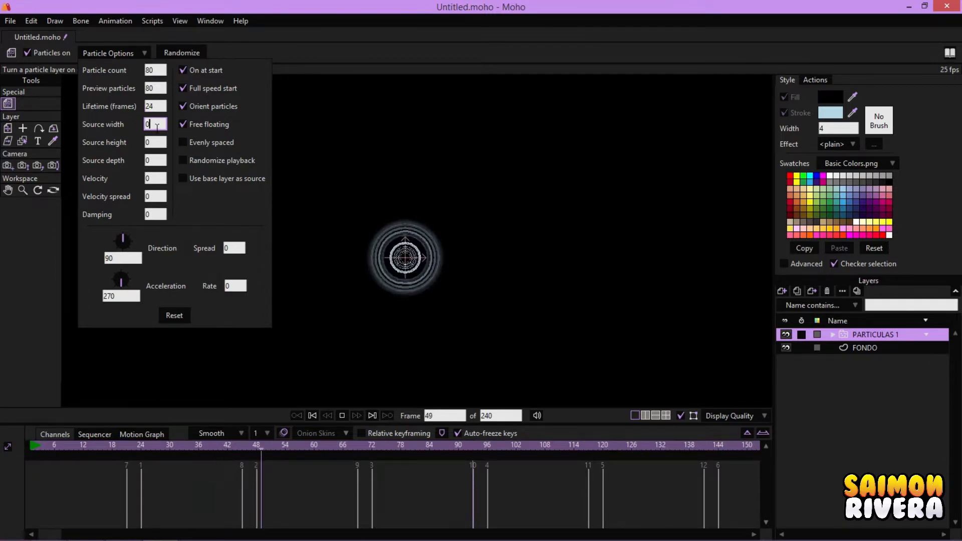
# Enter 1.75 for the source size and raise it with the scroll wheel
pyautogui.write('1.75')
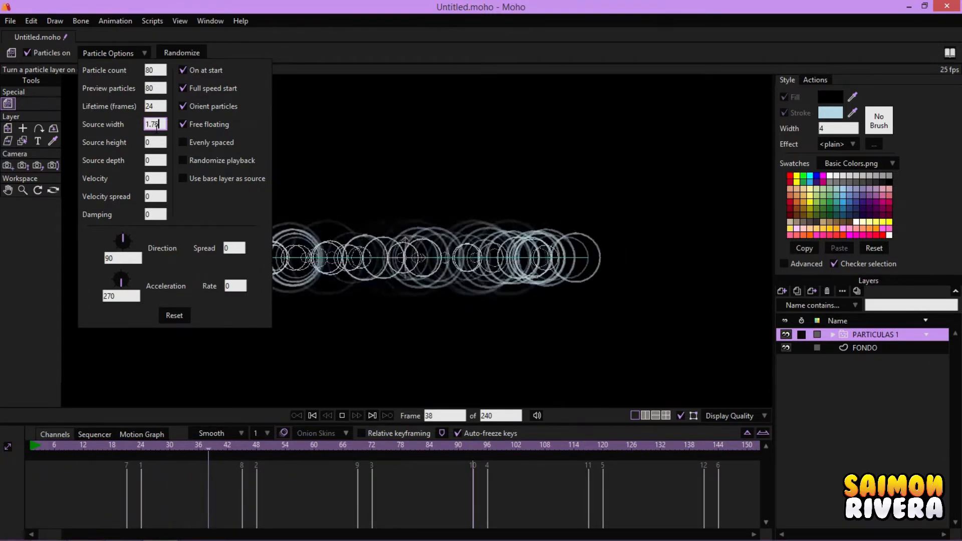
pyautogui.scroll(2, 156, 128)
pyautogui.scroll(-1, 157, 125)
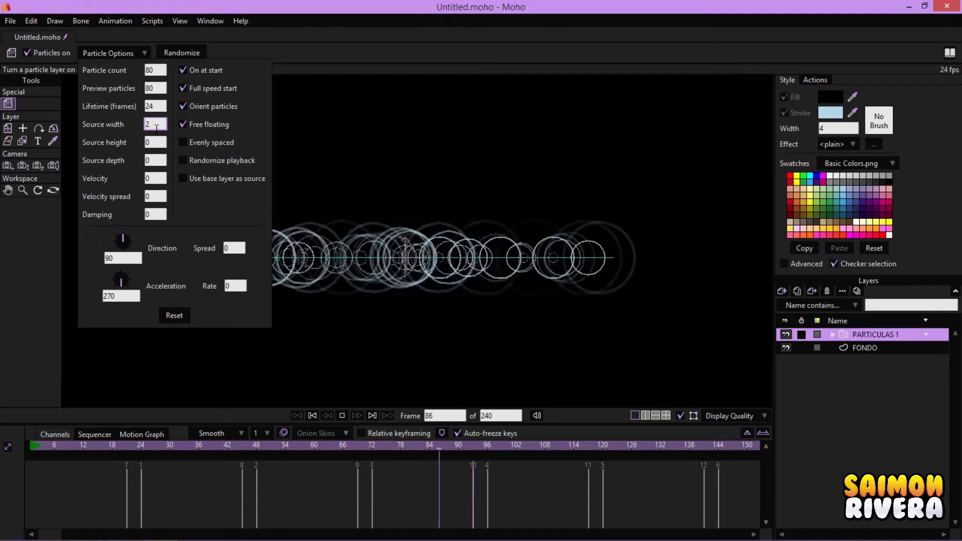
pyautogui.scroll(1, 157, 125)
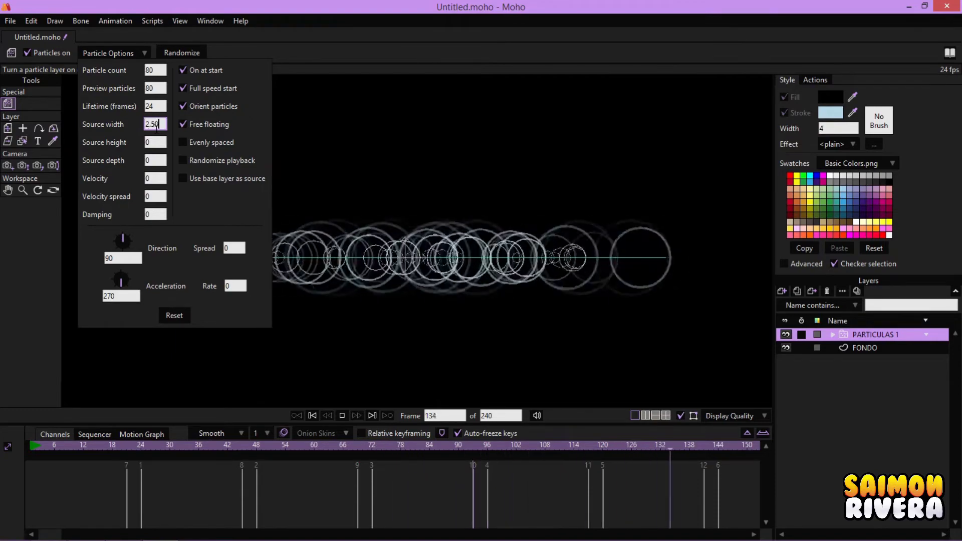
pyautogui.scroll(7, 157, 142)
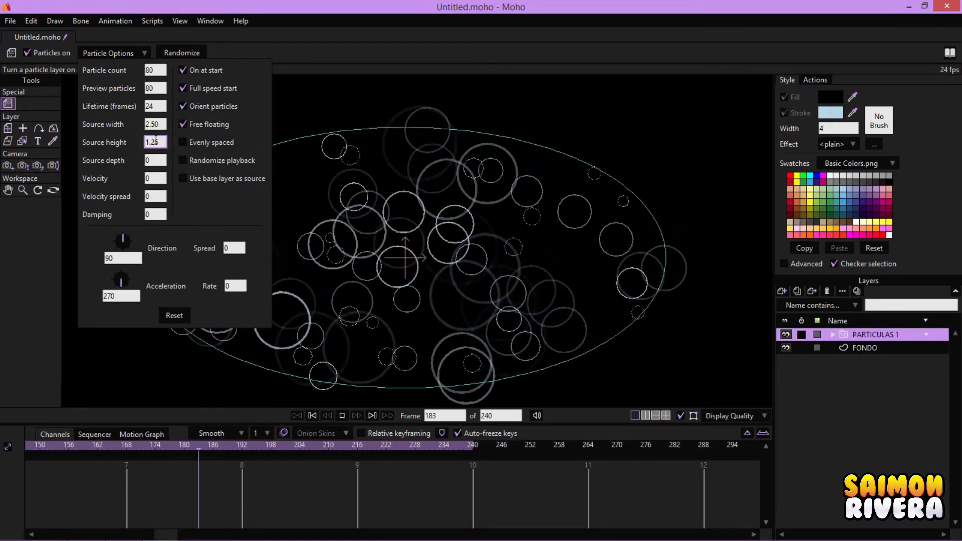
pyautogui.click(372, 192)
# Reframe the view and enlarge the source to 4.25 wide by 2.75 tall
pyautogui.scroll(-3, 373, 191)
pyautogui.moveTo(374, 192); pyautogui.dragTo(400, 206)
pyautogui.scroll(1, 401, 207)
pyautogui.scroll(1, 403, 208)
pyautogui.click(144, 53)
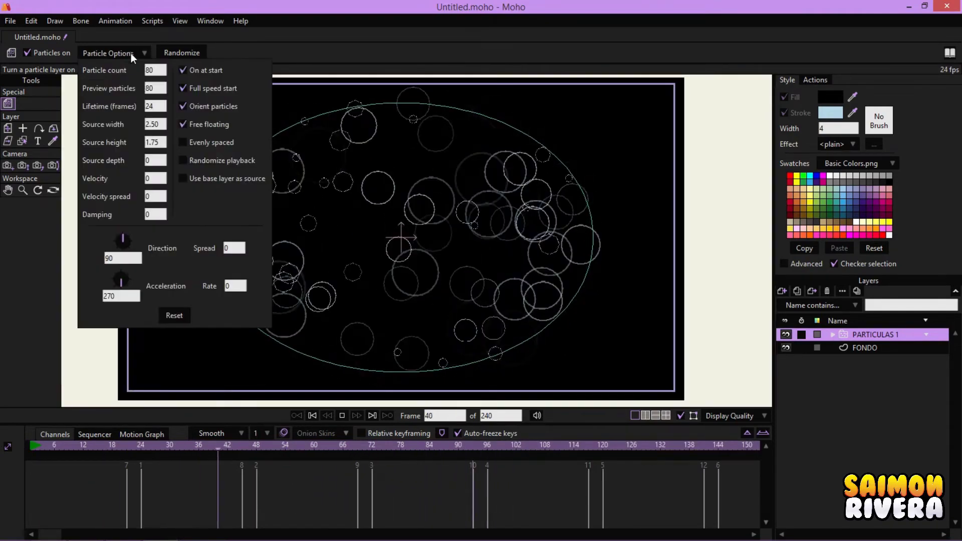
pyautogui.scroll(6, 156, 122)
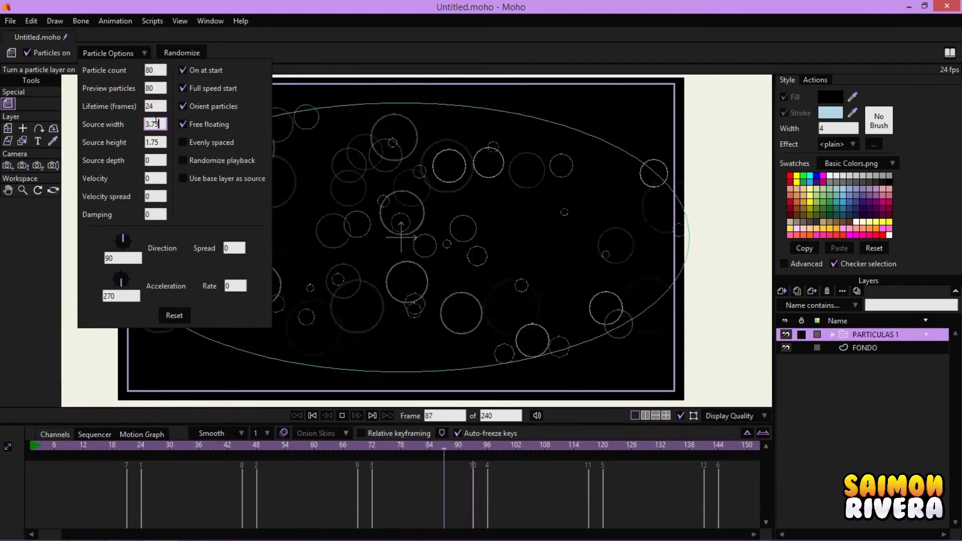
pyautogui.scroll(1, 155, 122)
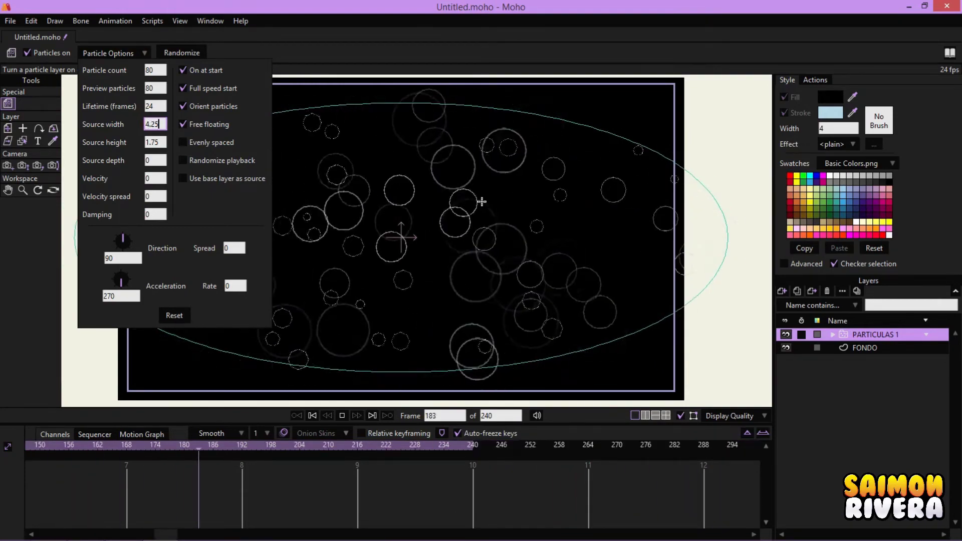
pyautogui.scroll(4, 165, 142)
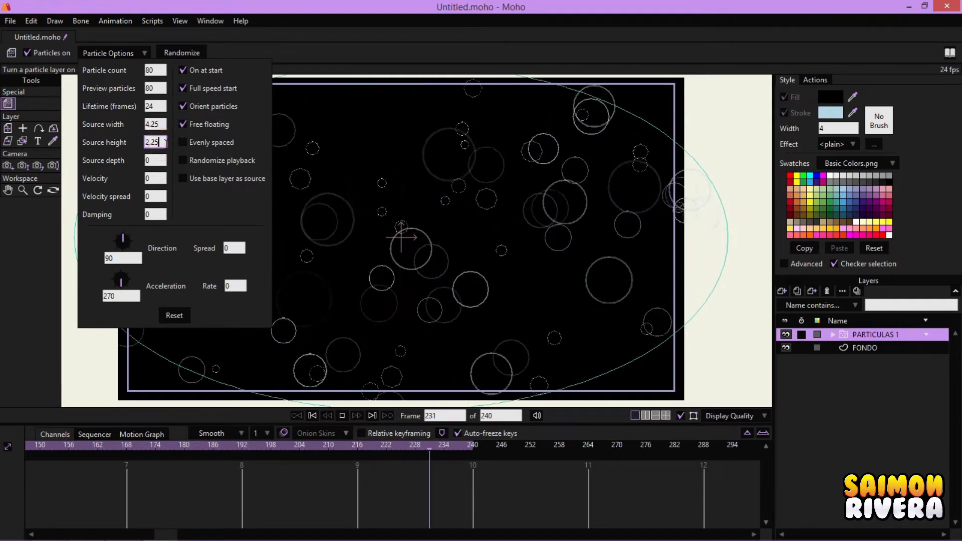
pyautogui.click(379, 185)
pyautogui.scroll(-3, 382, 183)
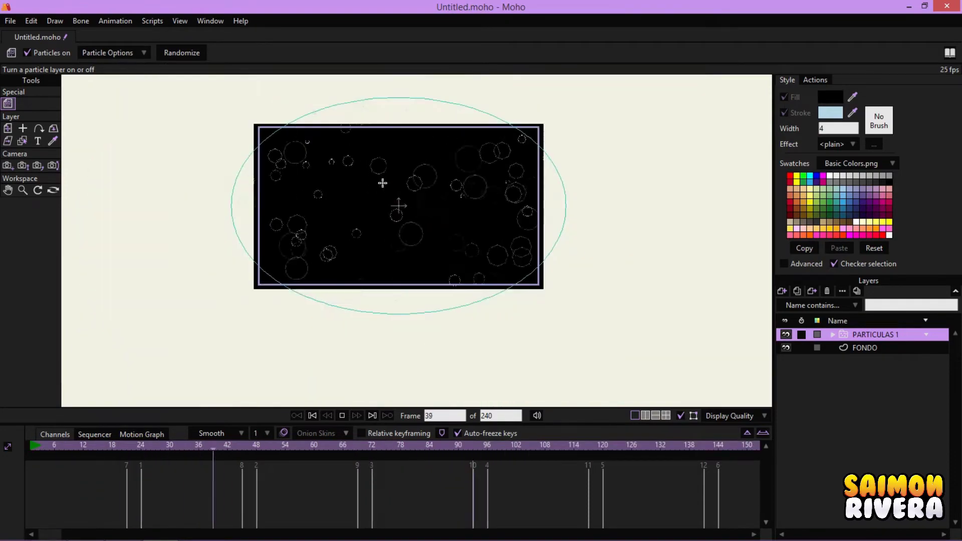
# Stop, rewind and replay the scattered particle animation from frame 0
pyautogui.scroll(2, 391, 162)
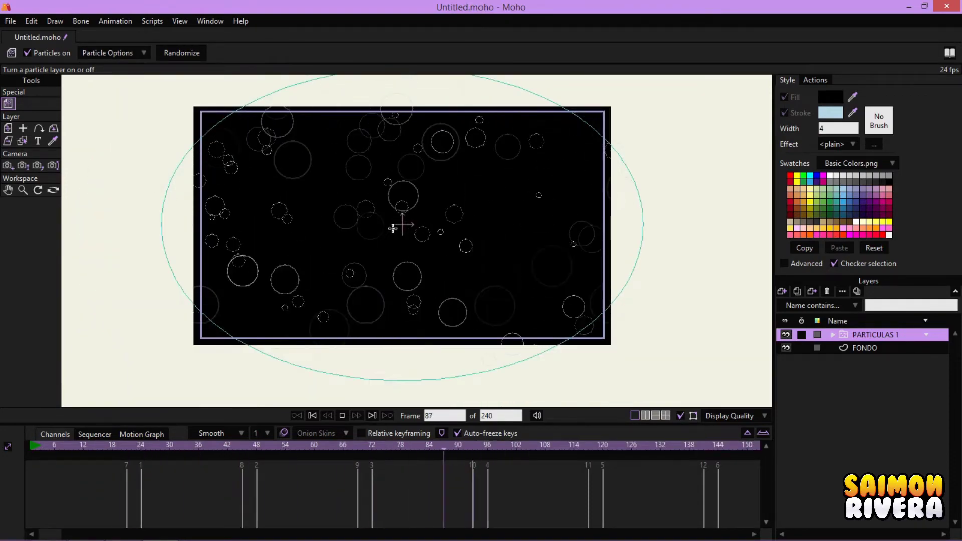
pyautogui.scroll(3, 405, 244)
pyautogui.click(341, 415)
pyautogui.click(312, 415)
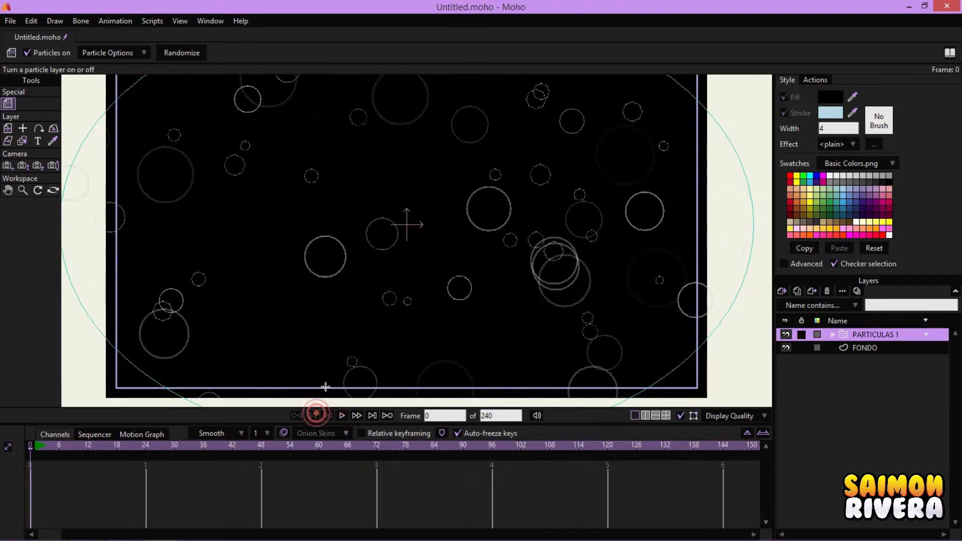
pyautogui.moveTo(481, 211); pyautogui.dragTo(473, 217)
pyautogui.click(343, 415)
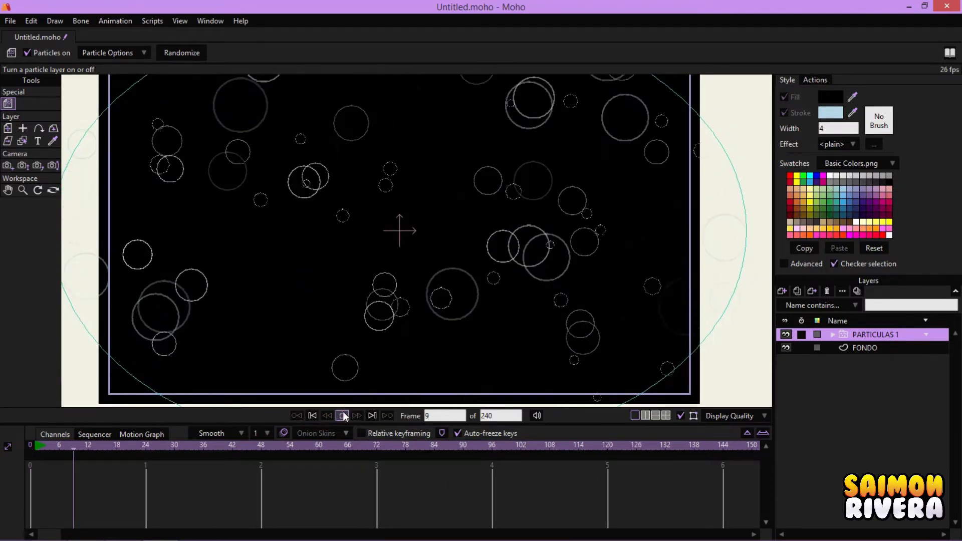
pyautogui.click(312, 415)
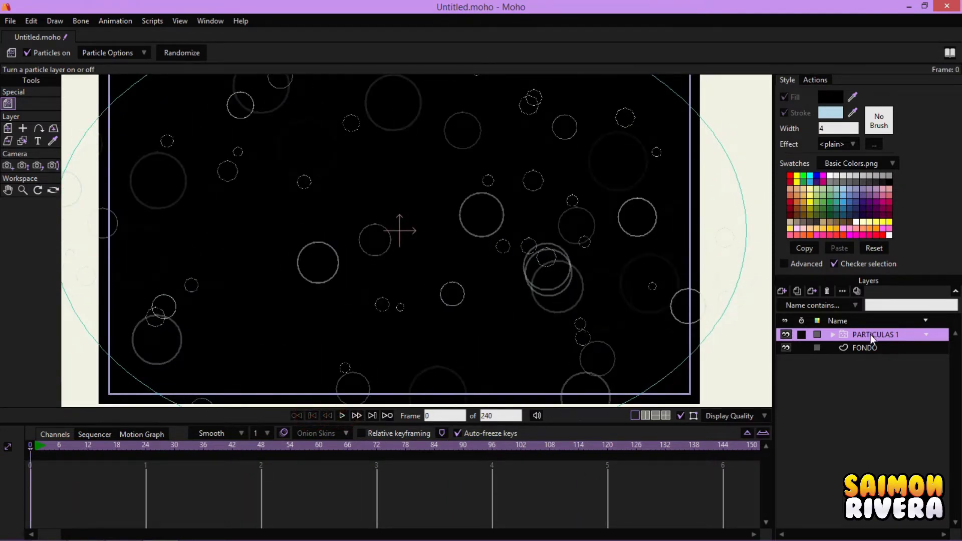
pyautogui.click(53, 129)
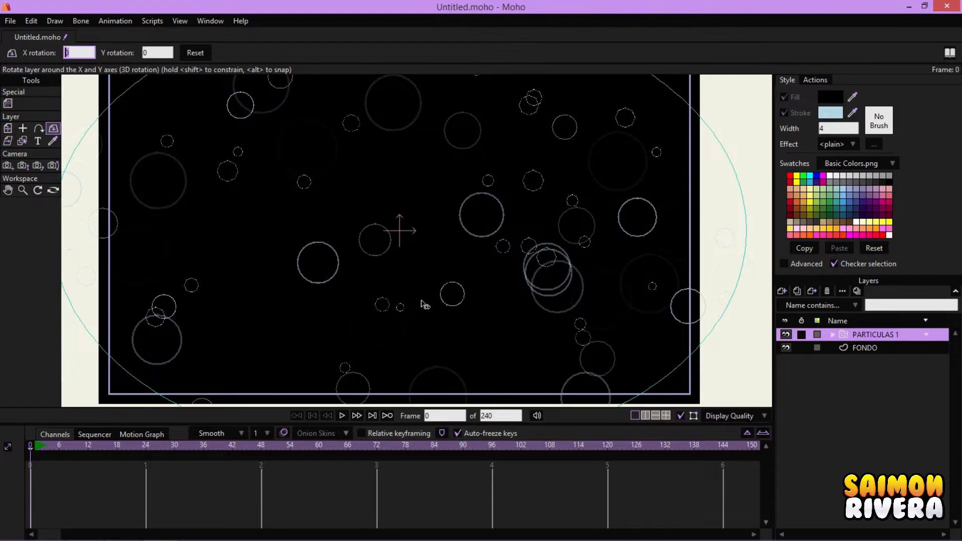
# Tilt PARTICULAS 1 to about -86° on X and lower it into a receding floor
pyautogui.moveTo(423, 304); pyautogui.dragTo(416, 148)
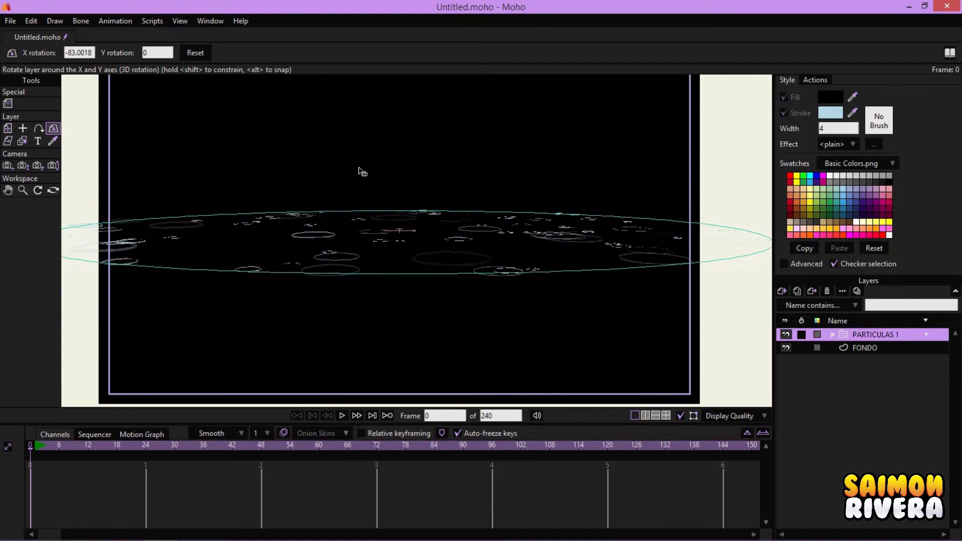
pyautogui.click(8, 128)
pyautogui.moveTo(438, 230); pyautogui.dragTo(424, 269)
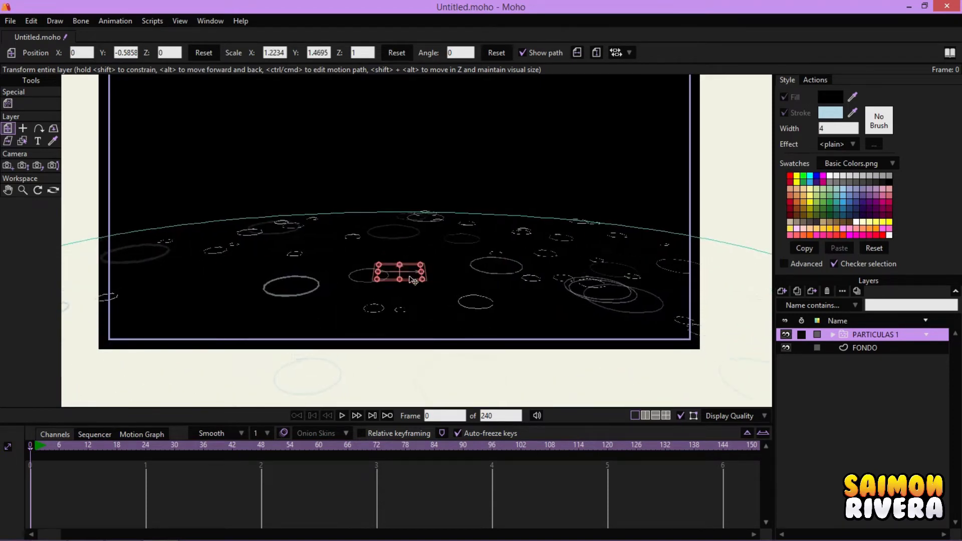
pyautogui.click(53, 129)
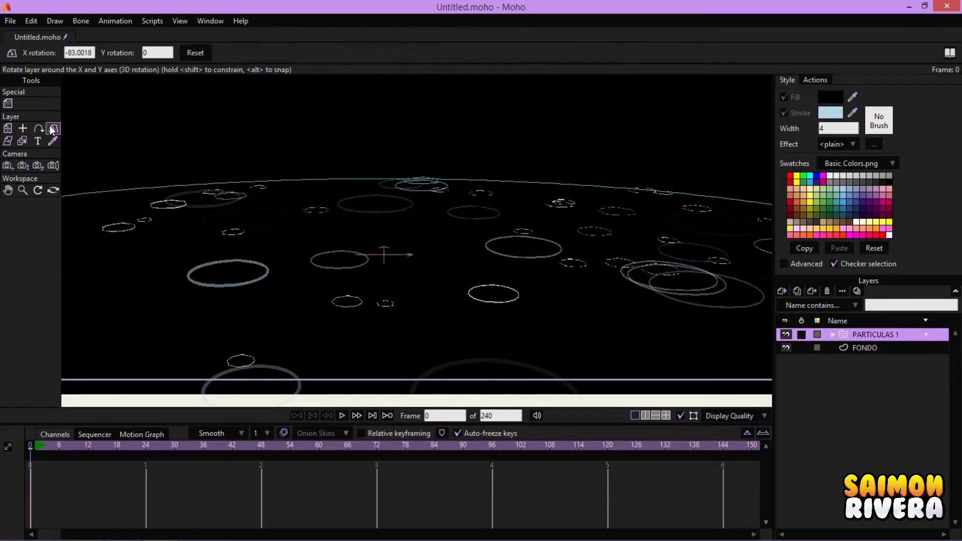
pyautogui.moveTo(427, 295); pyautogui.dragTo(434, 276)
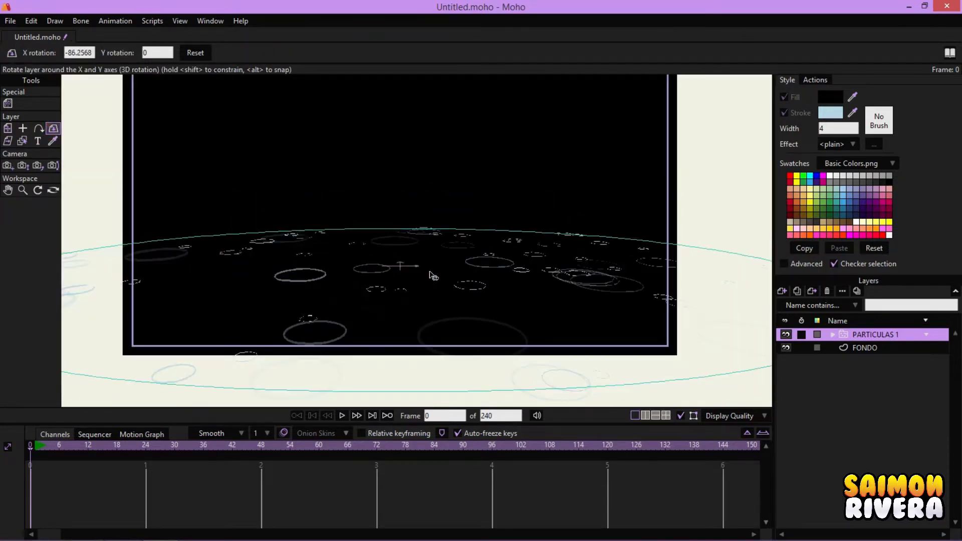
pyautogui.click(8, 128)
pyautogui.moveTo(421, 243); pyautogui.dragTo(420, 253)
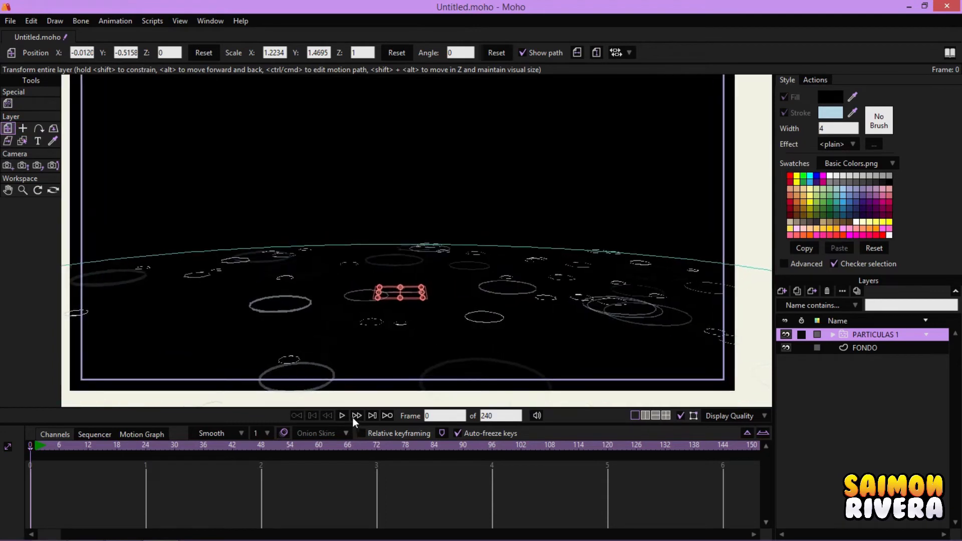
pyautogui.click(343, 416)
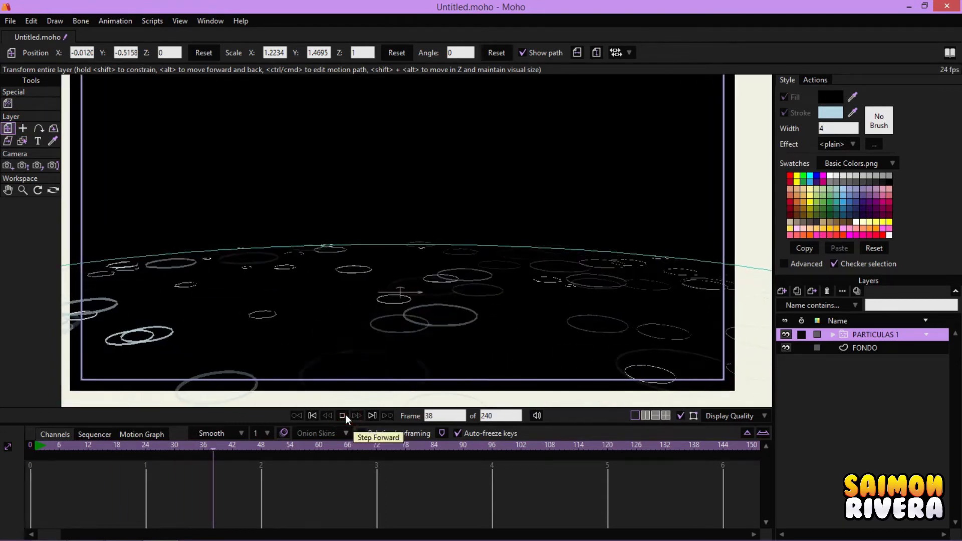
# Set the particle source to 5.25 wide and 4.75 high
pyautogui.click(7, 104)
pyautogui.click(113, 52)
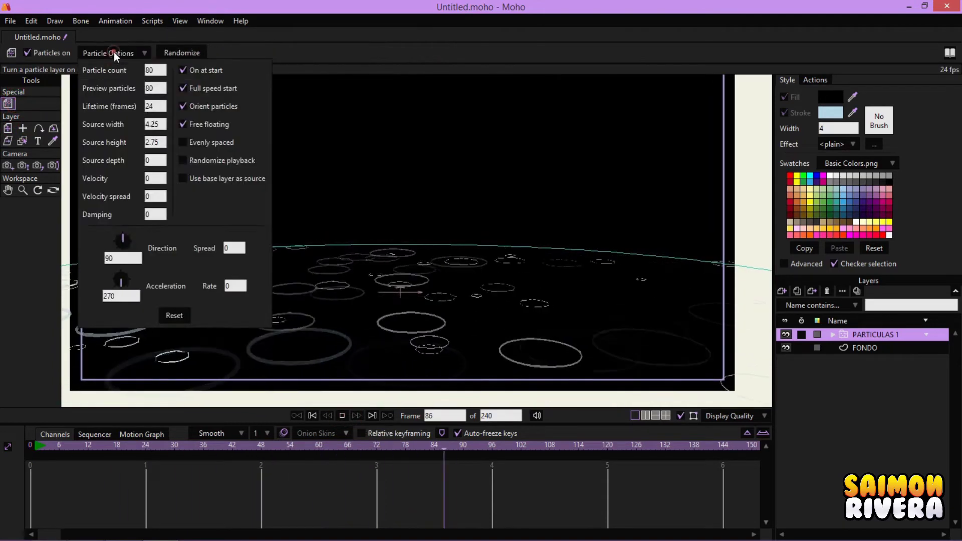
pyautogui.click(159, 124)
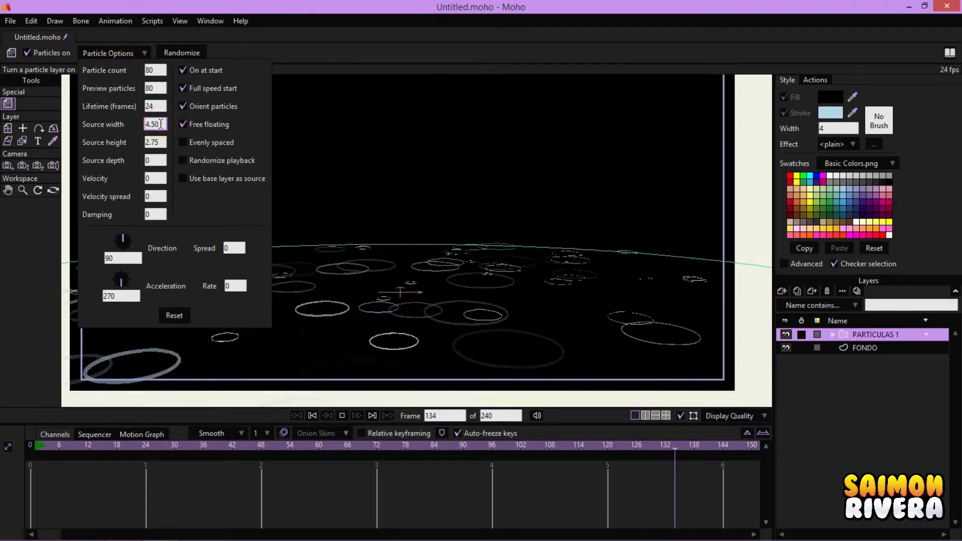
pyautogui.click(159, 142)
pyautogui.write('4.75')
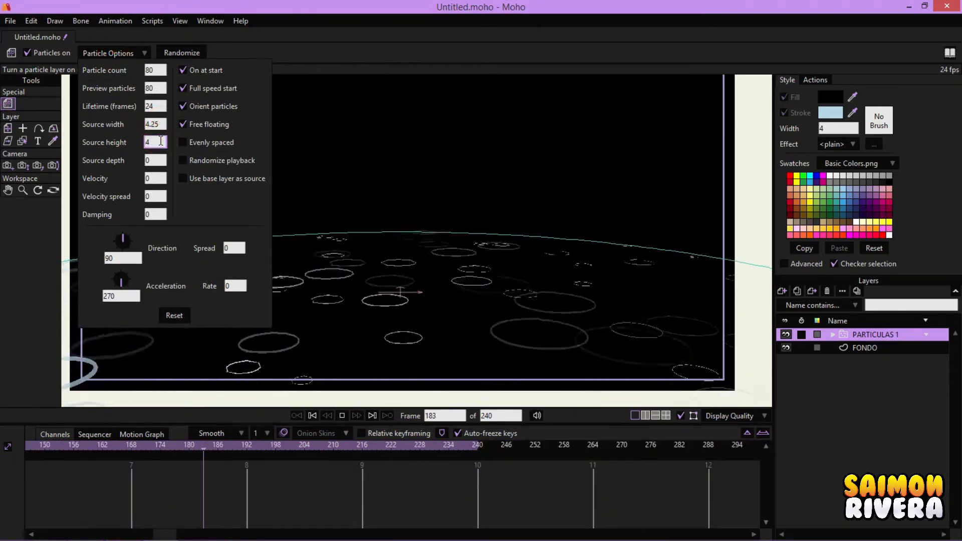
pyautogui.scroll(2, 160, 142)
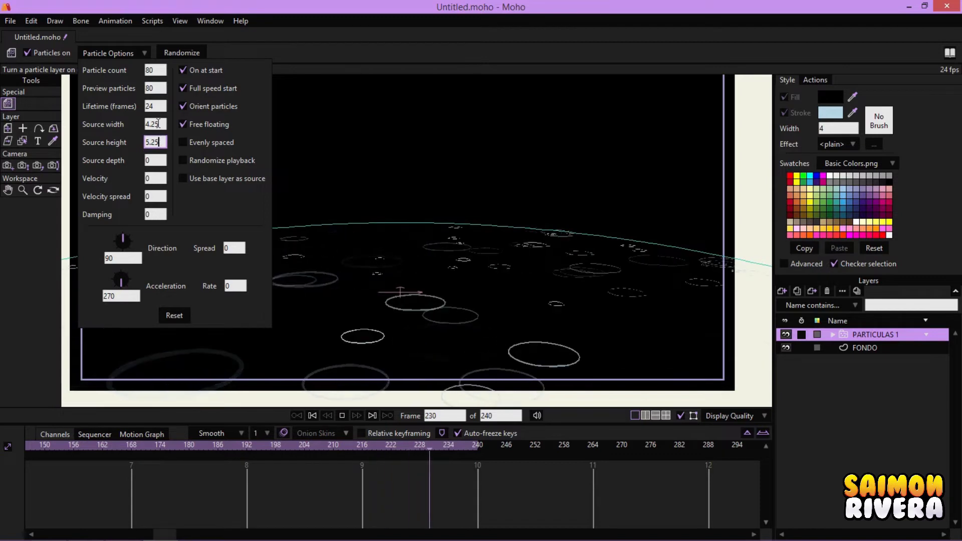
pyautogui.click(158, 124)
pyautogui.scroll(2, 159, 124)
pyautogui.press('BackSpace')
pyautogui.press('BackSpace')
pyautogui.press('BackSpace')
pyautogui.press('BackSpace')
pyautogui.write('5.25')
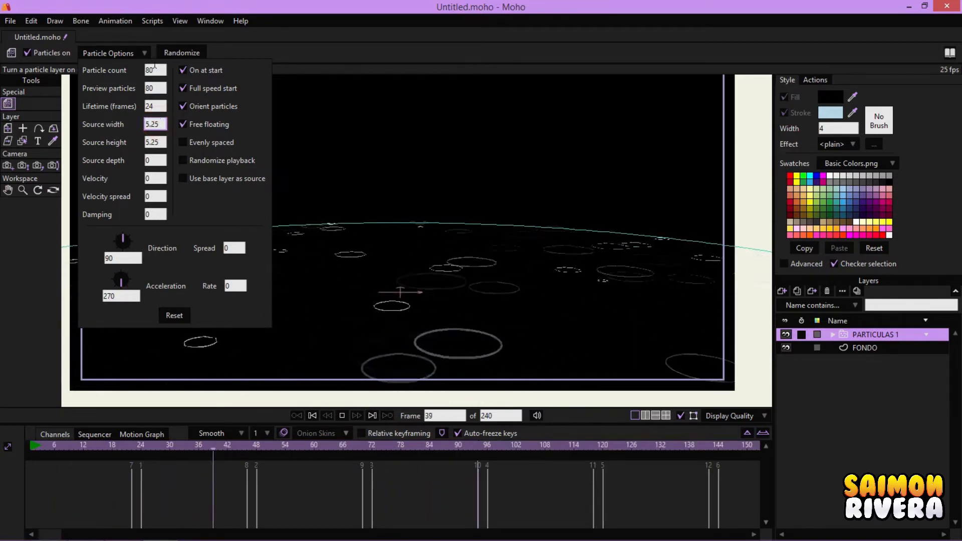
# Set preview particles to 100 and rewind playback to frame 0
pyautogui.click(151, 87)
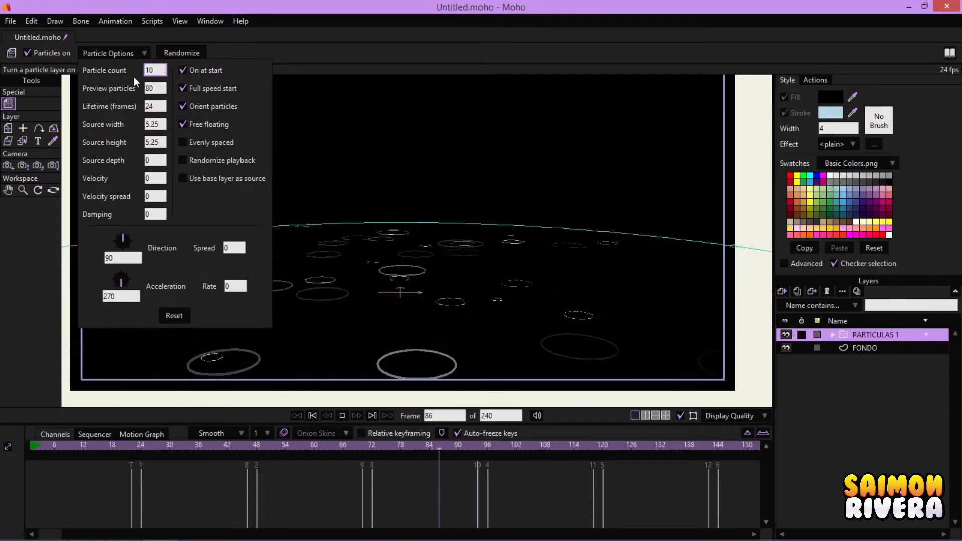
pyautogui.press('BackSpace')
pyautogui.press('BackSpace')
pyautogui.write('100')
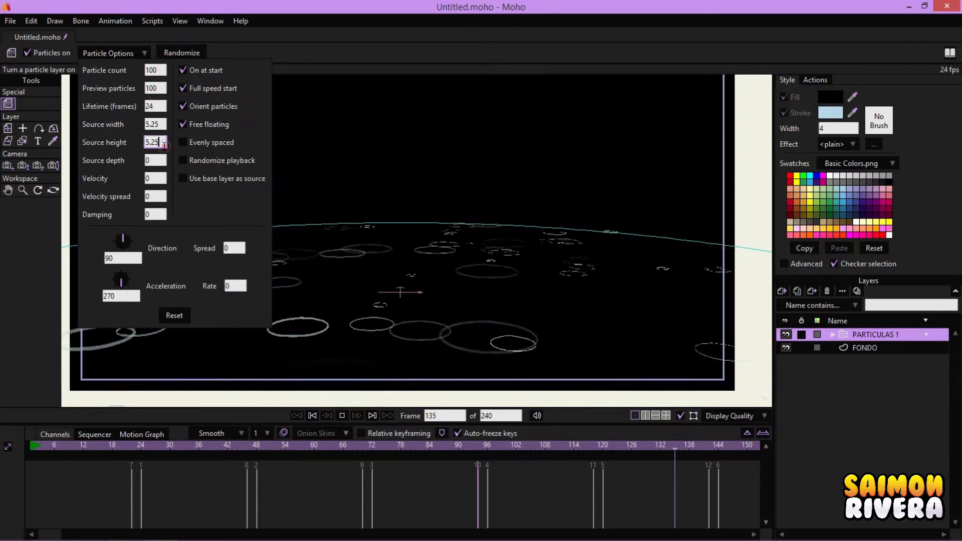
pyautogui.click(163, 142)
pyautogui.click(342, 416)
pyautogui.click(313, 415)
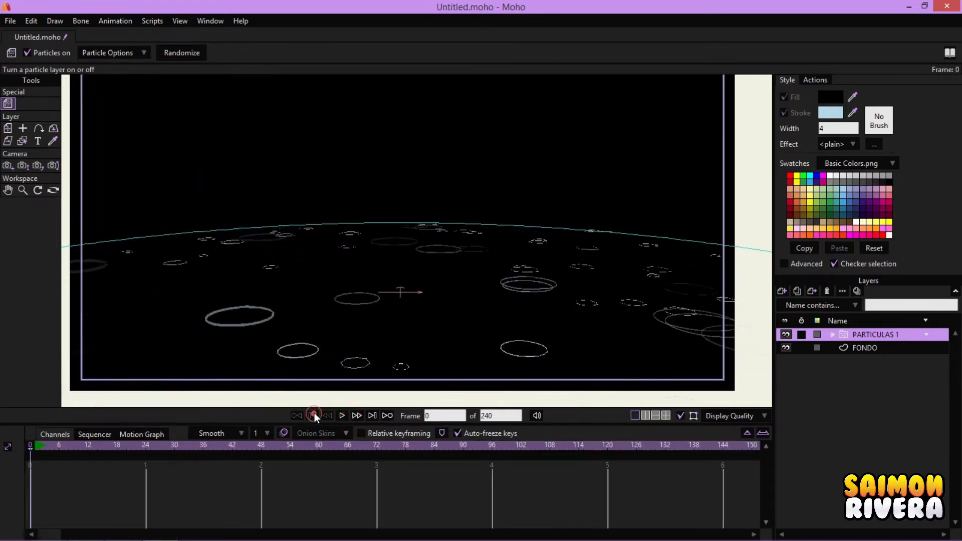
# From the Top view, push the PARTICULAS 1 ripple floor back in depth
pyautogui.click(207, 22)
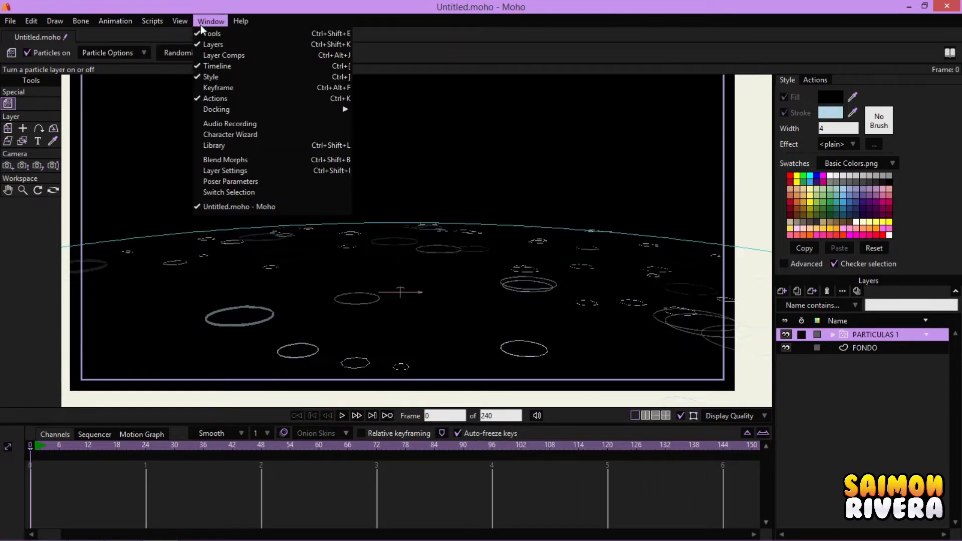
pyautogui.moveTo(185, 23)
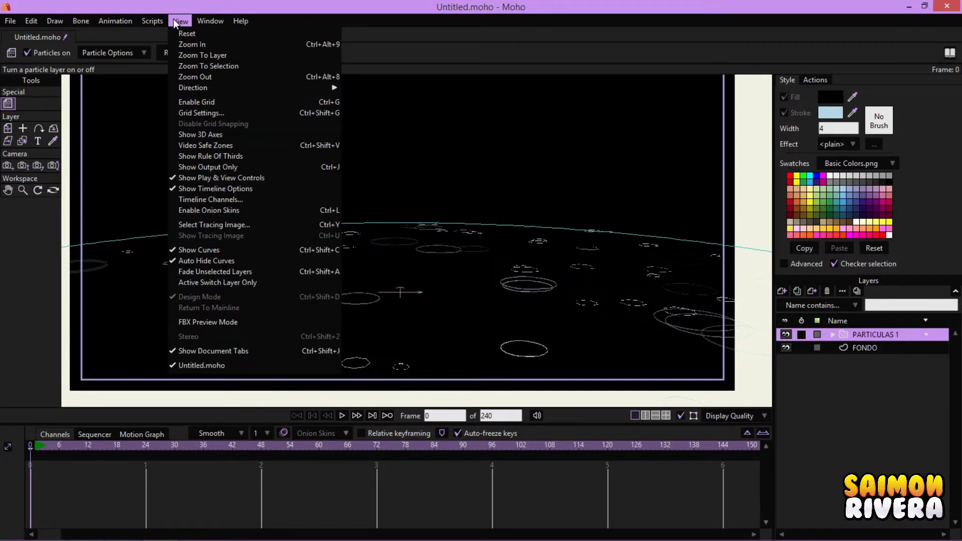
pyautogui.moveTo(205, 89)
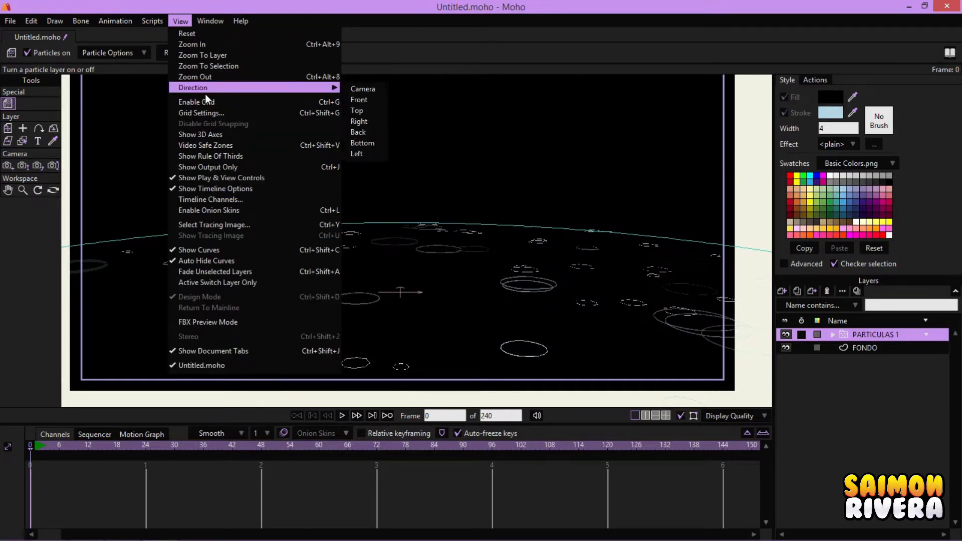
pyautogui.click(362, 110)
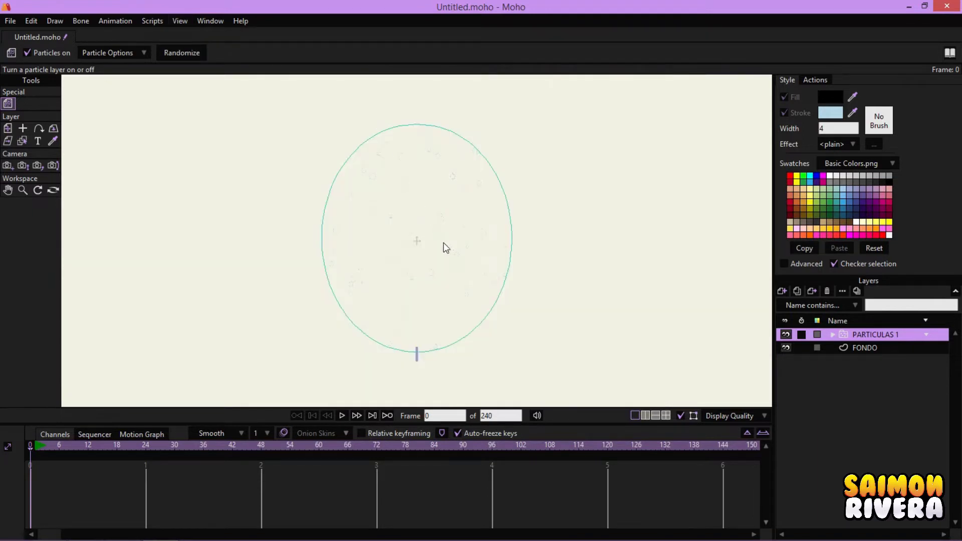
pyautogui.moveTo(446, 250); pyautogui.dragTo(458, 254)
pyautogui.scroll(1, 458, 254)
pyautogui.click(8, 129)
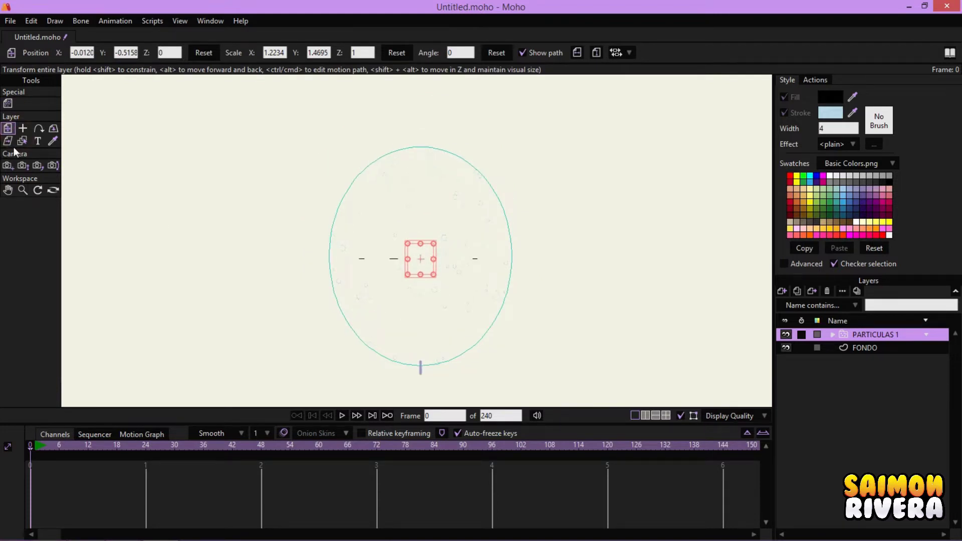
pyautogui.moveTo(427, 271); pyautogui.dragTo(429, 189)
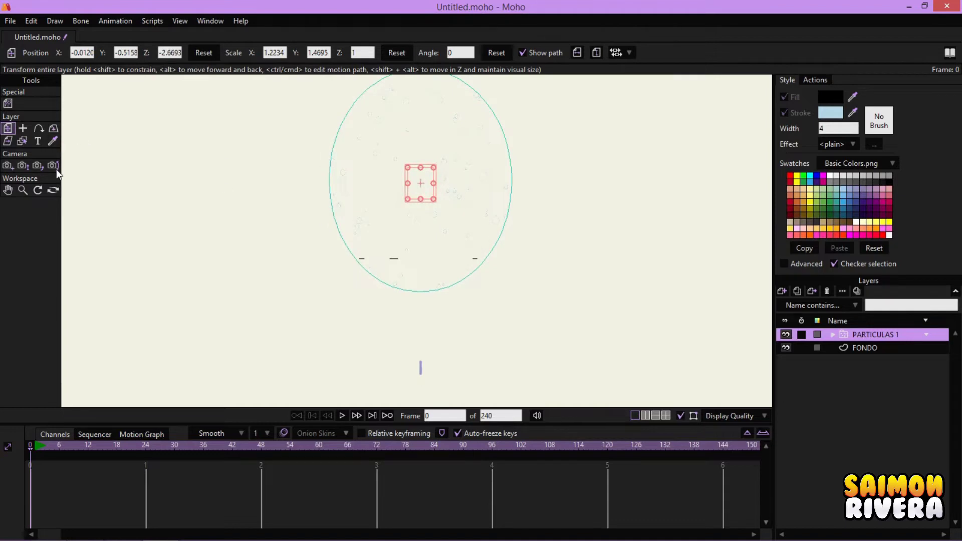
# Reset to the camera view and lower the ripple floor in the frame
pyautogui.click(53, 190)
pyautogui.click(56, 53)
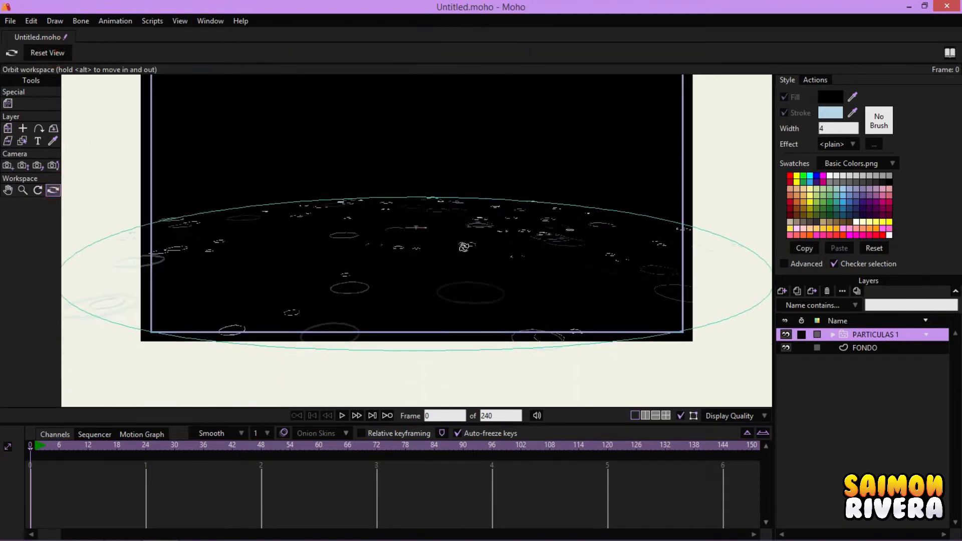
pyautogui.click(8, 129)
pyautogui.moveTo(410, 245); pyautogui.dragTo(410, 264)
pyautogui.click(8, 103)
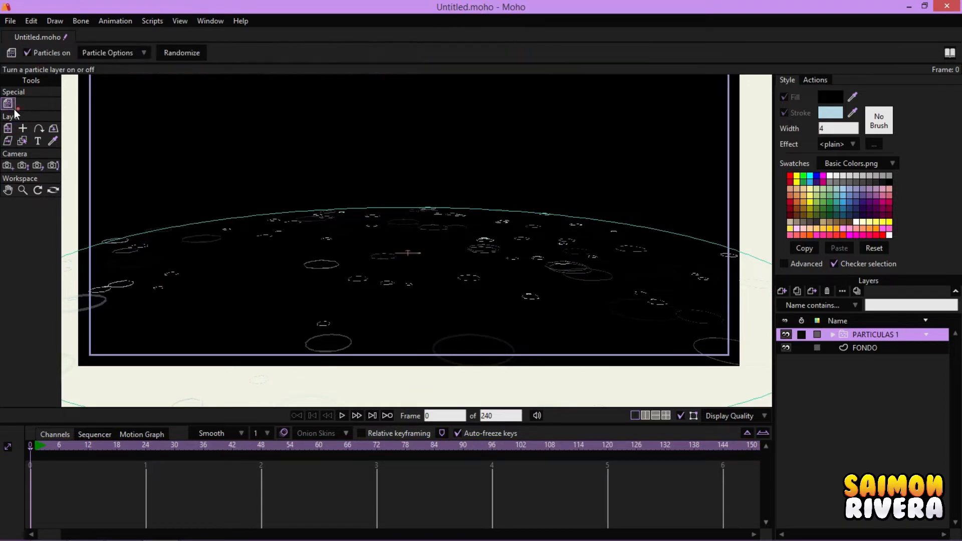
# Set the PARTICULAS 1 source width and height to 6.5
pyautogui.click(341, 415)
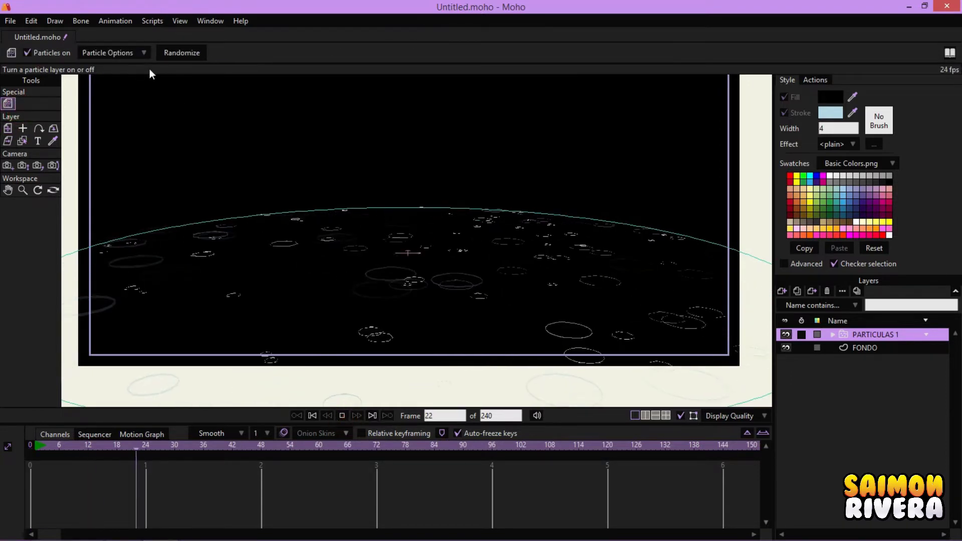
pyautogui.click(131, 54)
pyautogui.click(158, 124)
pyautogui.write('6.5')
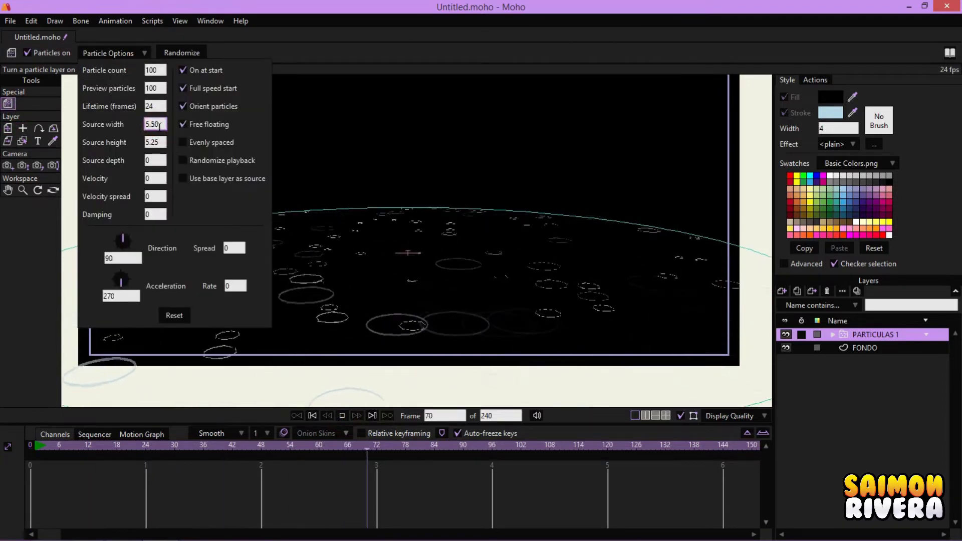
pyautogui.click(160, 143)
pyautogui.write('6.5')
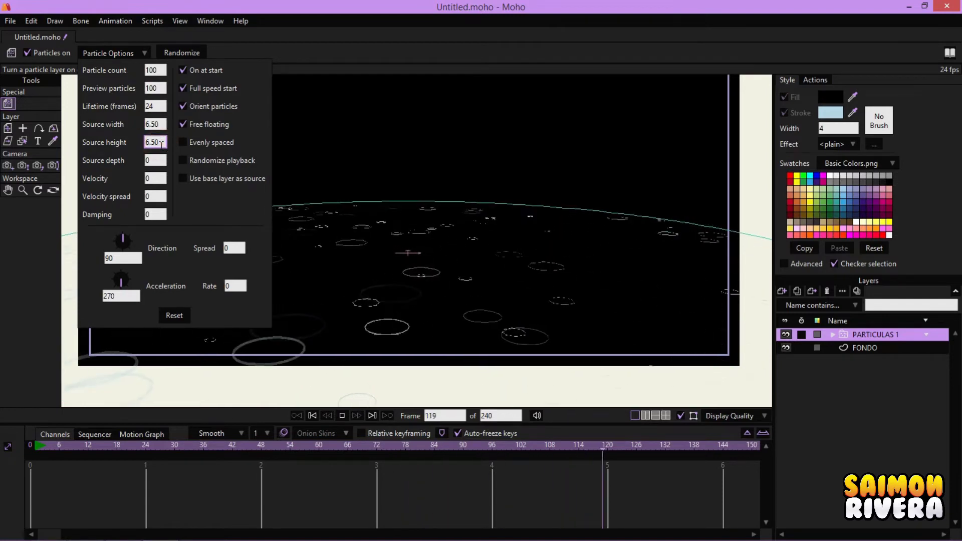
pyautogui.press('Return')
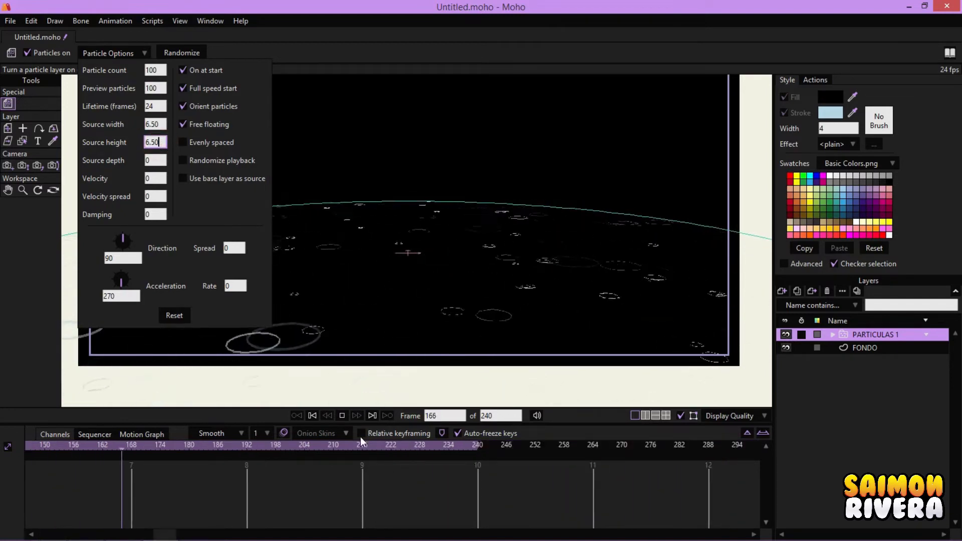
# Stop playback at frame 0 and duplicate the layer as PARTICULAS 2
pyautogui.click(342, 416)
pyautogui.click(311, 415)
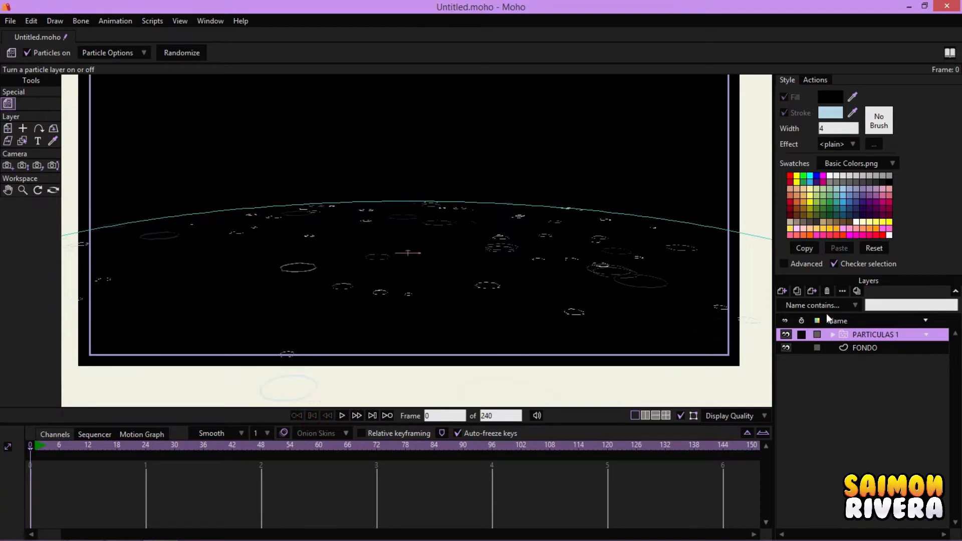
pyautogui.click(799, 290)
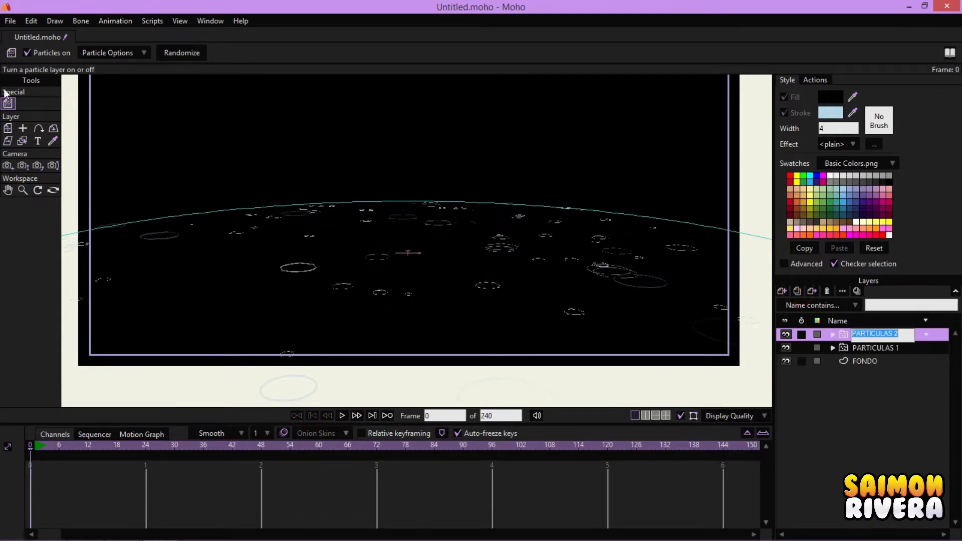
# Cut PARTICULAS 2 to 50 particles and push it far back in depth from the Top view
pyautogui.click(123, 49)
pyautogui.click(160, 70)
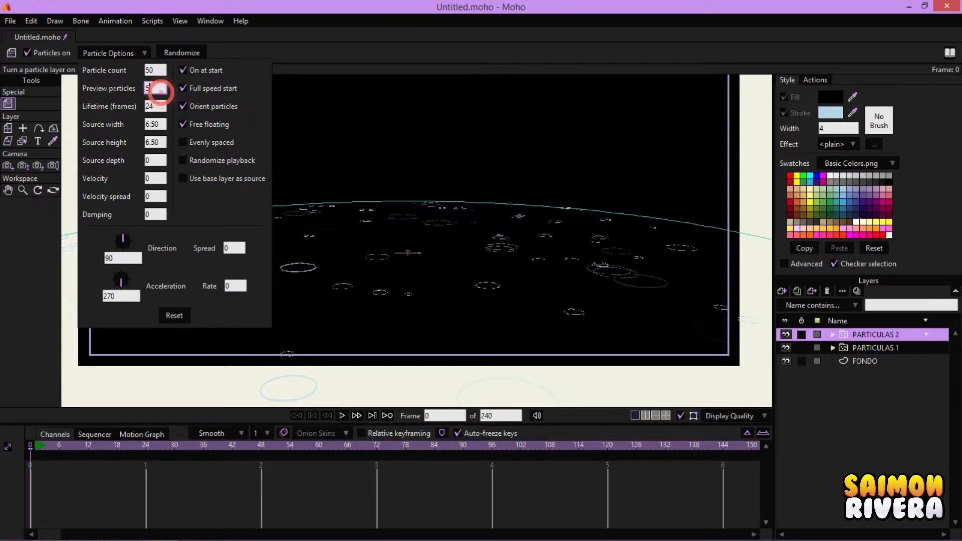
pyautogui.click(309, 407)
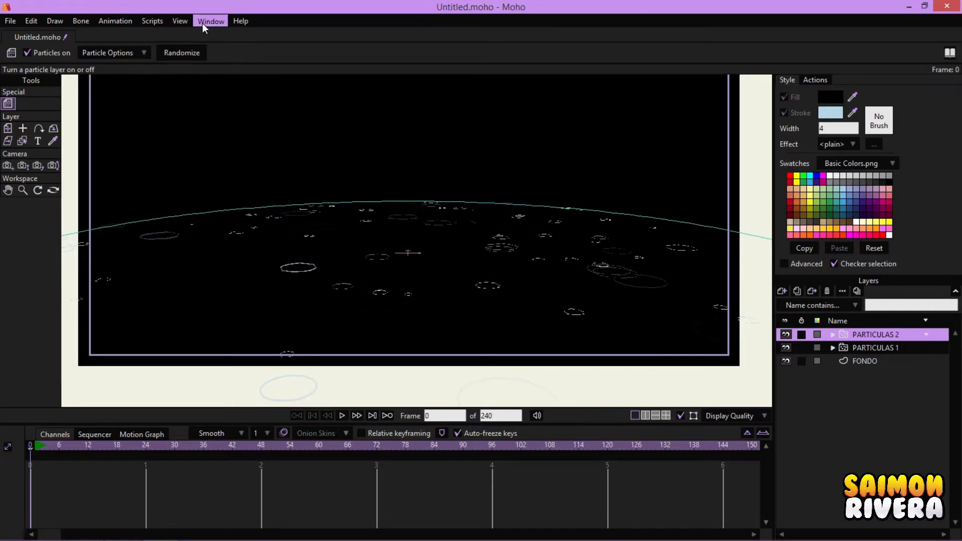
pyautogui.click(180, 20)
pyautogui.moveTo(216, 88)
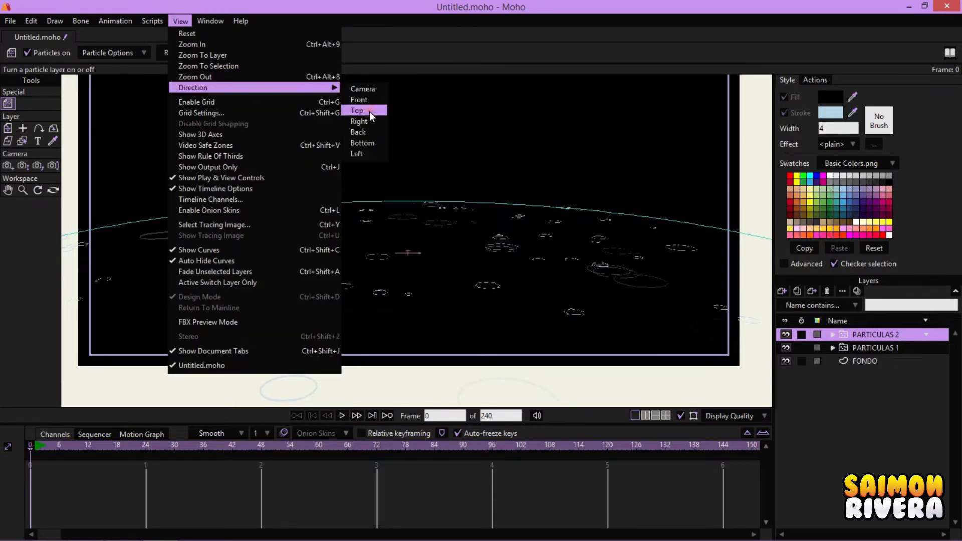
pyautogui.click(369, 111)
pyautogui.click(9, 131)
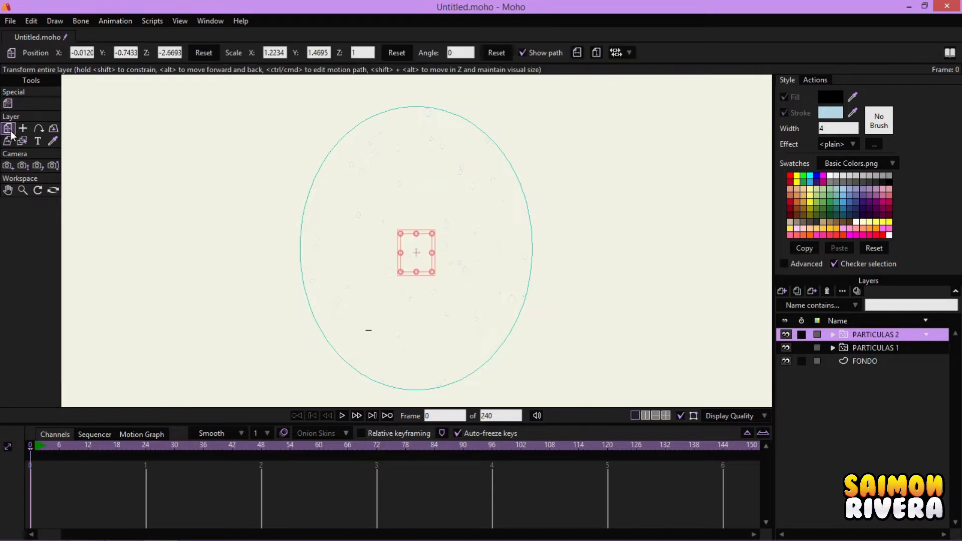
pyautogui.moveTo(422, 264); pyautogui.dragTo(431, 190)
# Reset to the camera view and raise PARTICULAS 2 slightly in the frame
pyautogui.click(51, 188)
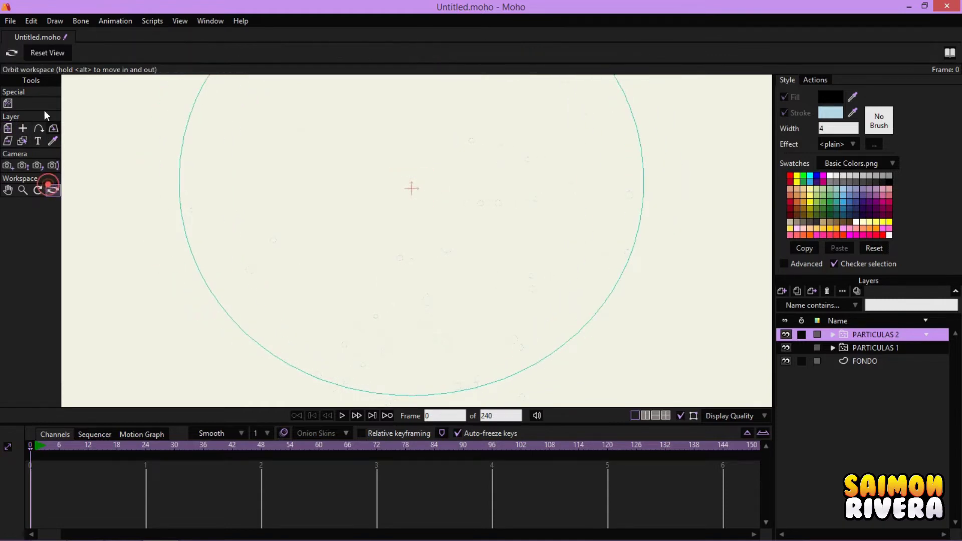
pyautogui.click(41, 53)
pyautogui.click(9, 129)
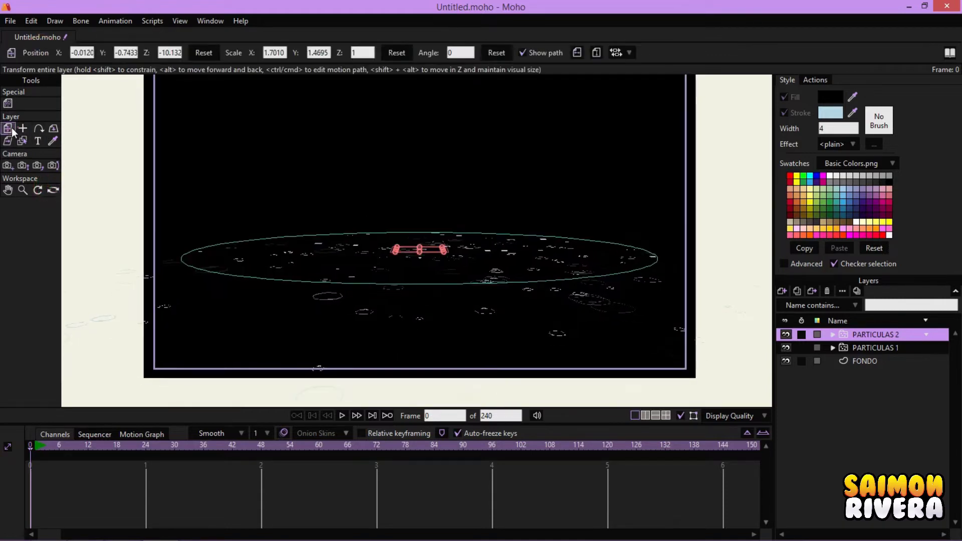
pyautogui.moveTo(428, 252)
pyautogui.mouseDown()
pyautogui.moveTo(427, 243)
pyautogui.moveTo(425, 259)
pyautogui.moveTo(419, 248)
pyautogui.moveTo(430, 242)
pyautogui.mouseUp()
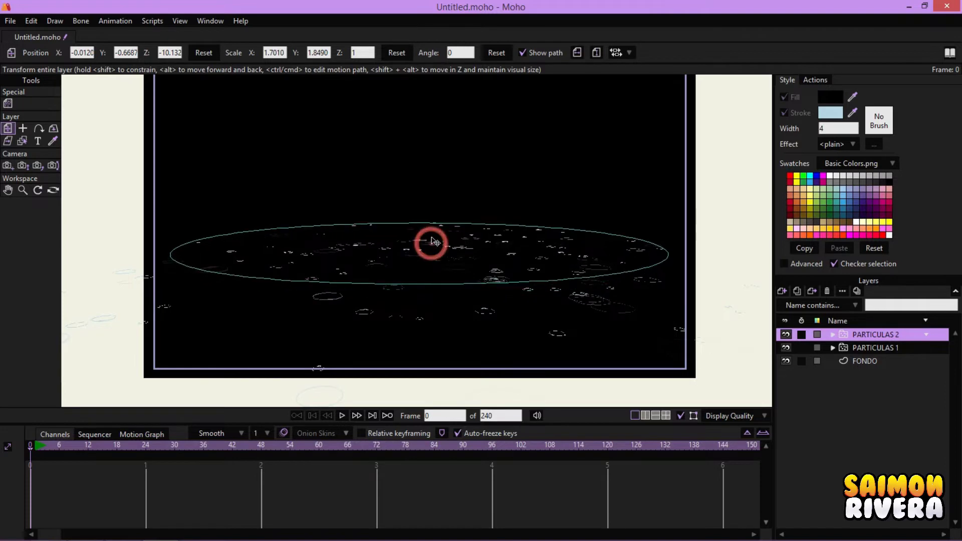
pyautogui.click(9, 104)
# Widen the PARTICULAS 2 source to 11.25 by 10 and preview the distant ripples
pyautogui.click(135, 53)
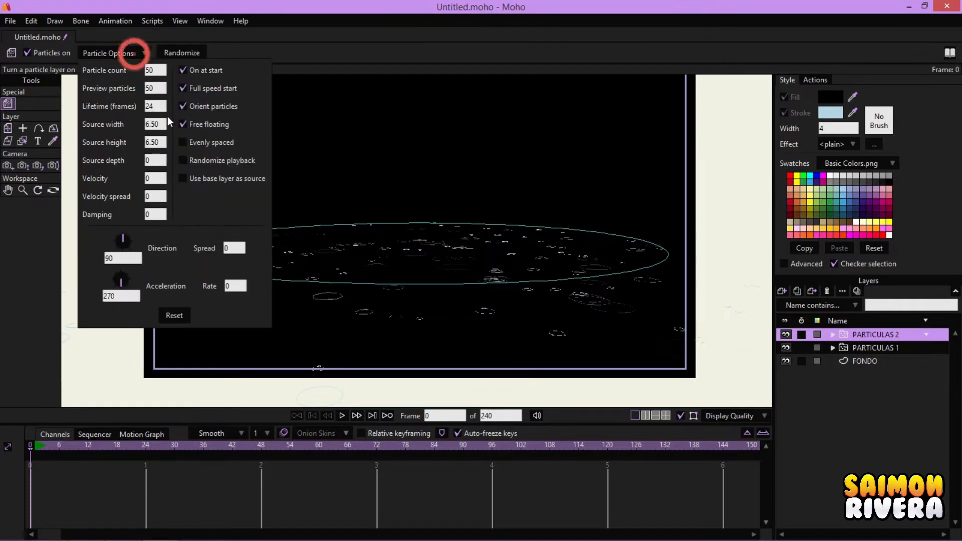
pyautogui.scroll(19, 162, 123)
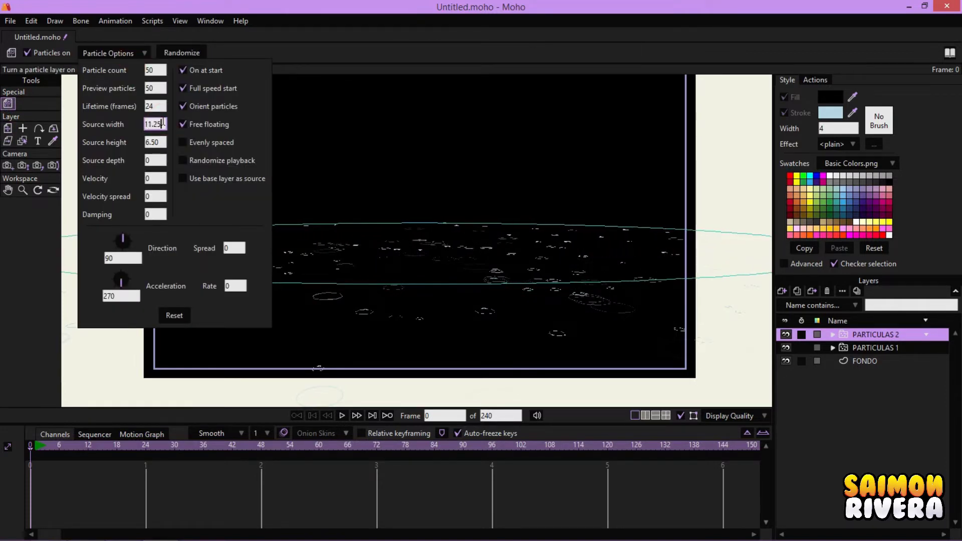
pyautogui.moveTo(159, 142); pyautogui.dragTo(159, 145)
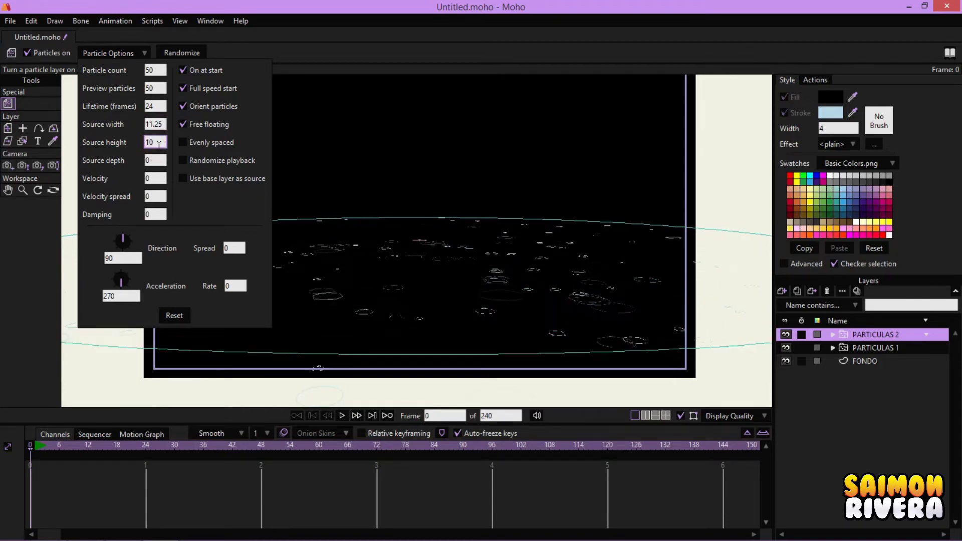
pyautogui.click(342, 415)
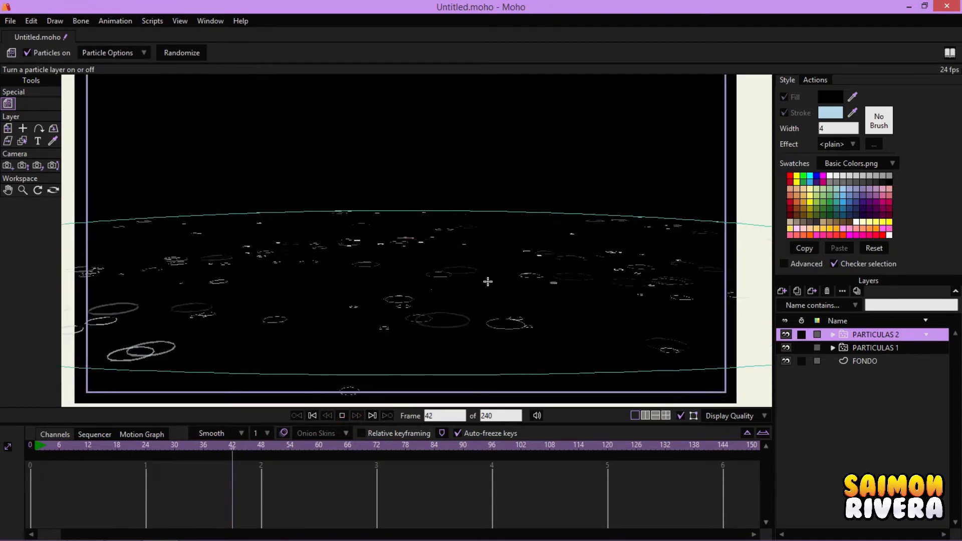
pyautogui.click(312, 416)
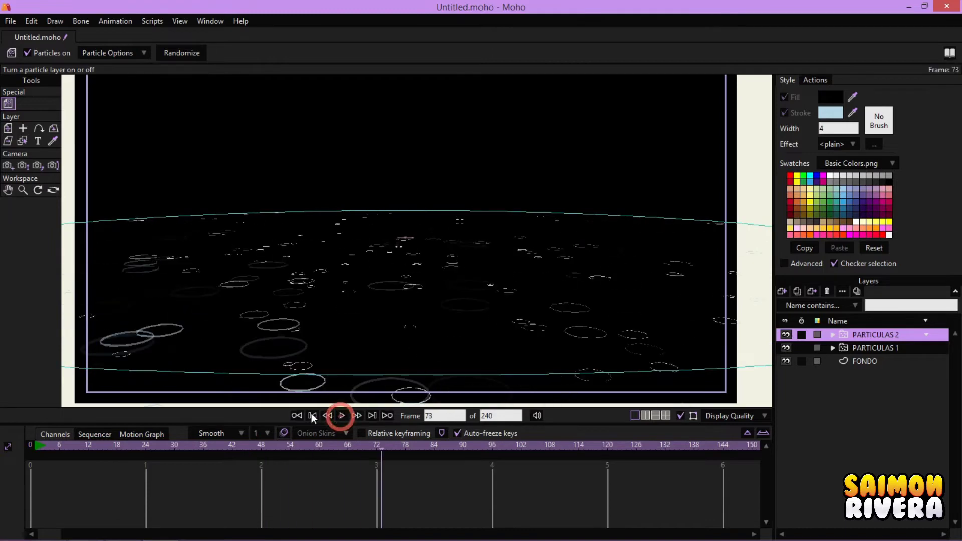
pyautogui.keyDown('ctrl'); pyautogui.click(868, 347); pyautogui.keyUp('ctrl')
# Lower both ripple floors together, play the preview, then return to frame 0
pyautogui.click(8, 129)
pyautogui.moveTo(431, 268); pyautogui.dragTo(433, 303)
pyautogui.scroll(-2, 432, 292)
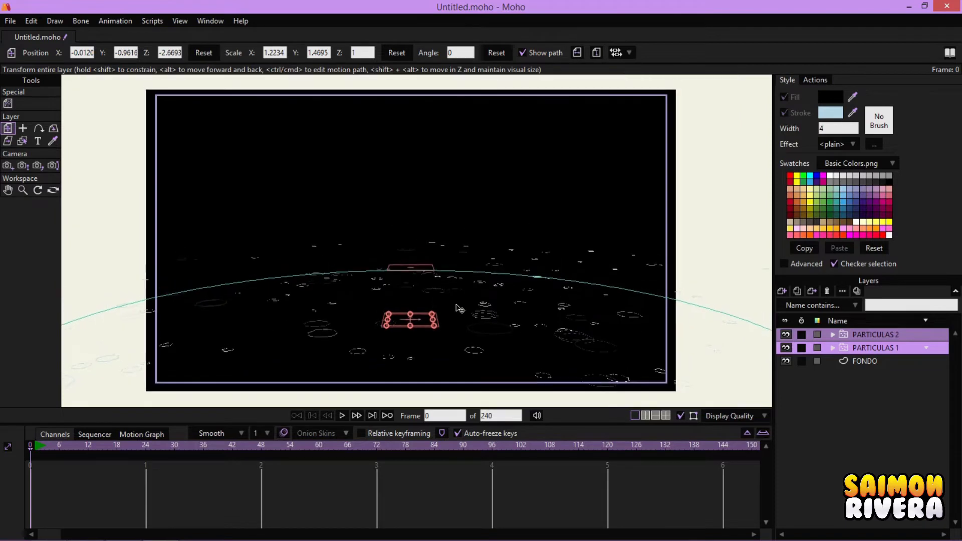
pyautogui.click(344, 418)
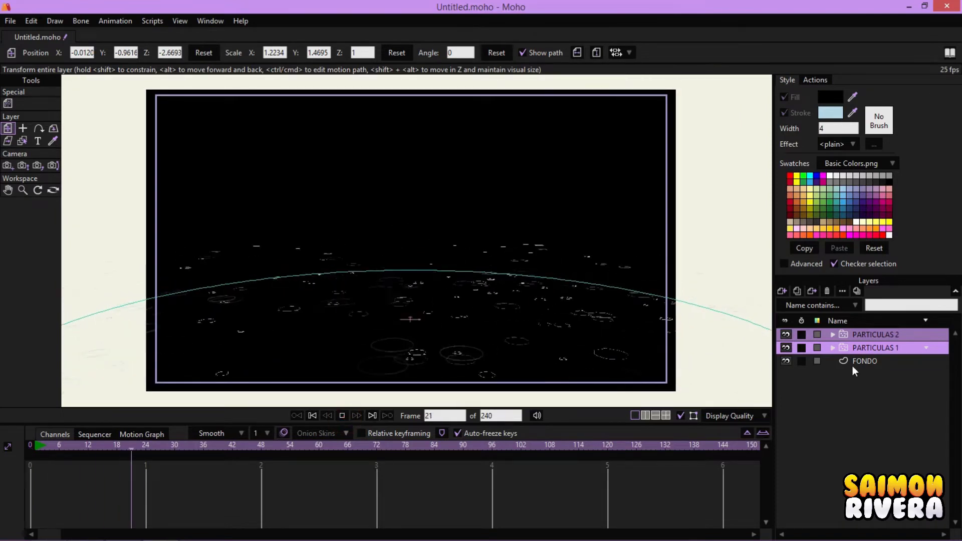
pyautogui.click(864, 362)
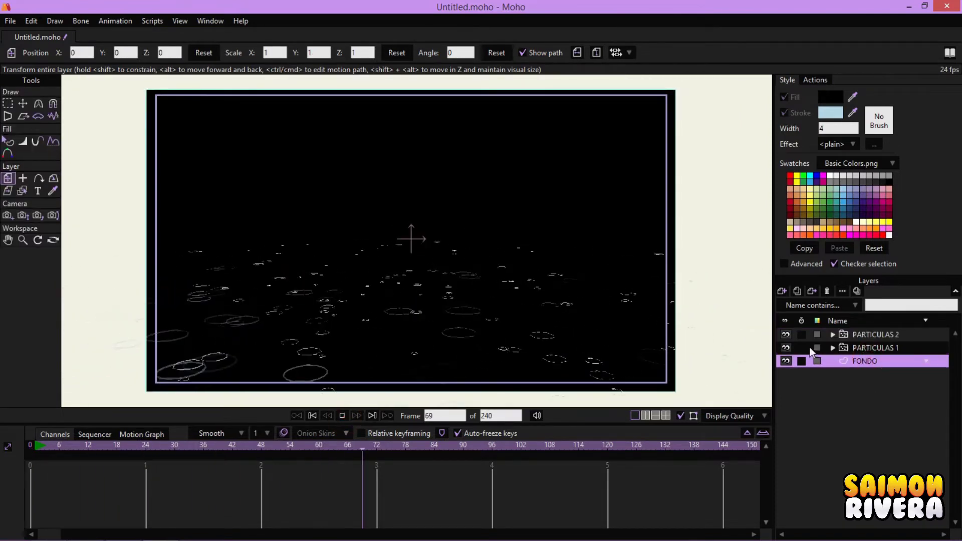
pyautogui.scroll(9, 441, 275)
pyautogui.scroll(-5, 469, 266)
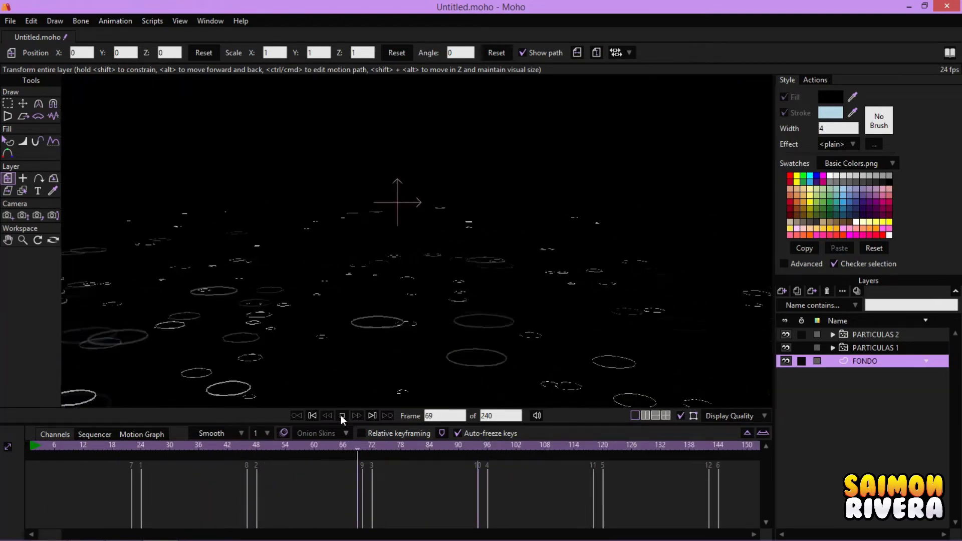
pyautogui.click(312, 415)
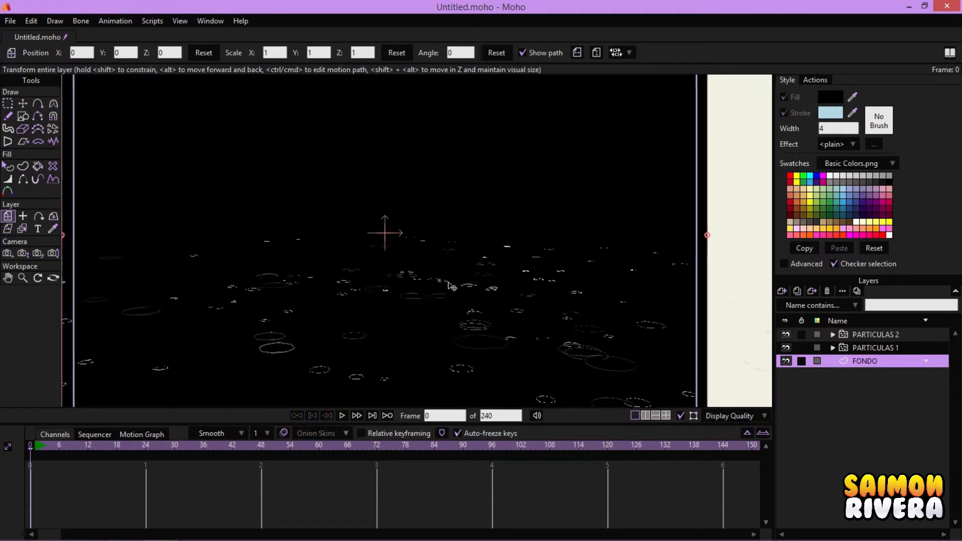
pyautogui.click(860, 335)
# Add a Rain particle layer via Scripts > Particle Effects > Rain
pyautogui.click(160, 21)
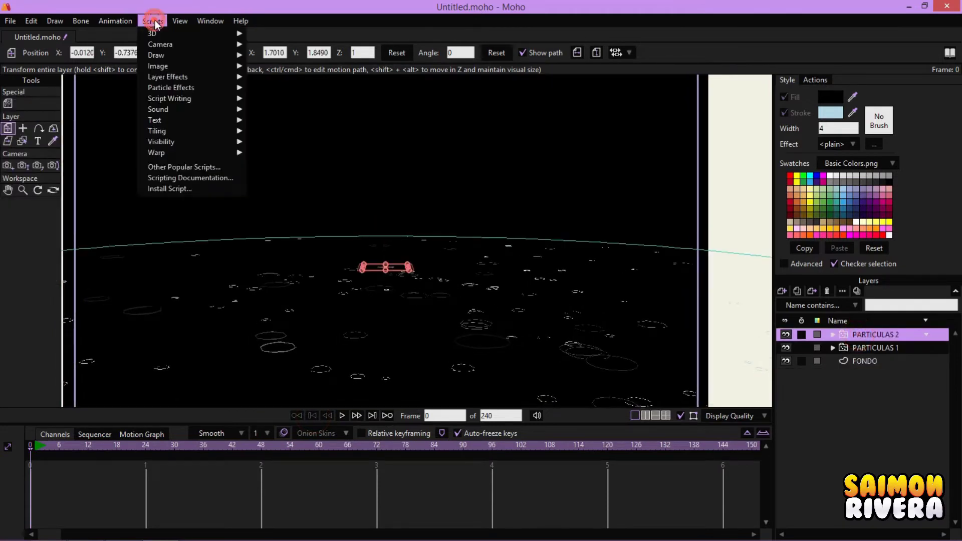
pyautogui.moveTo(194, 88)
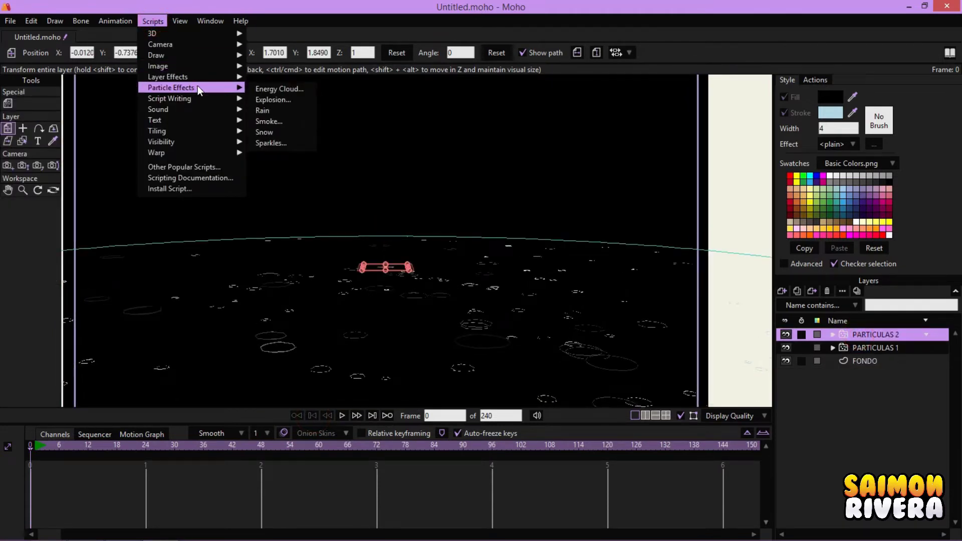
pyautogui.click(263, 110)
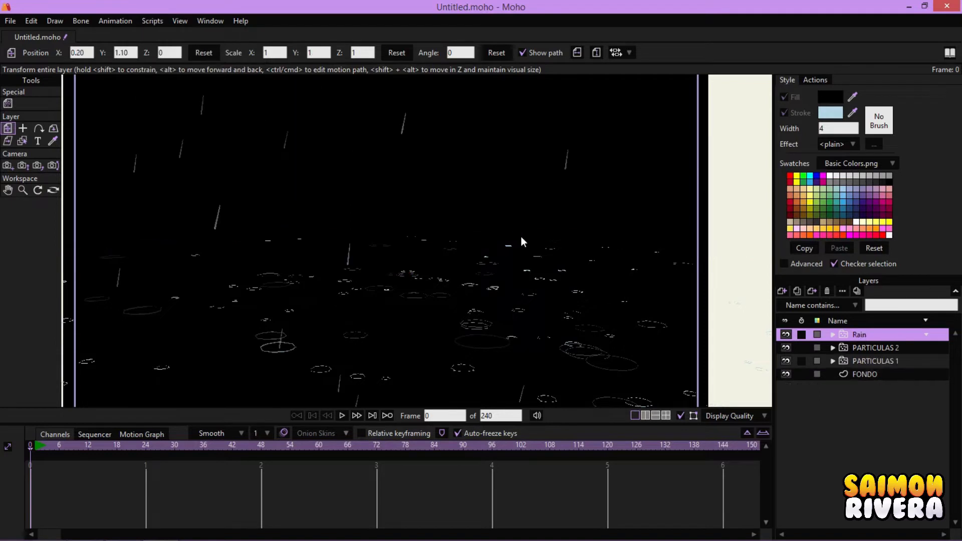
# Zoom out to frame the rain source and open the Rain layer's Particle Options
pyautogui.moveTo(522, 236); pyautogui.dragTo(535, 329)
pyautogui.scroll(-1, 521, 260)
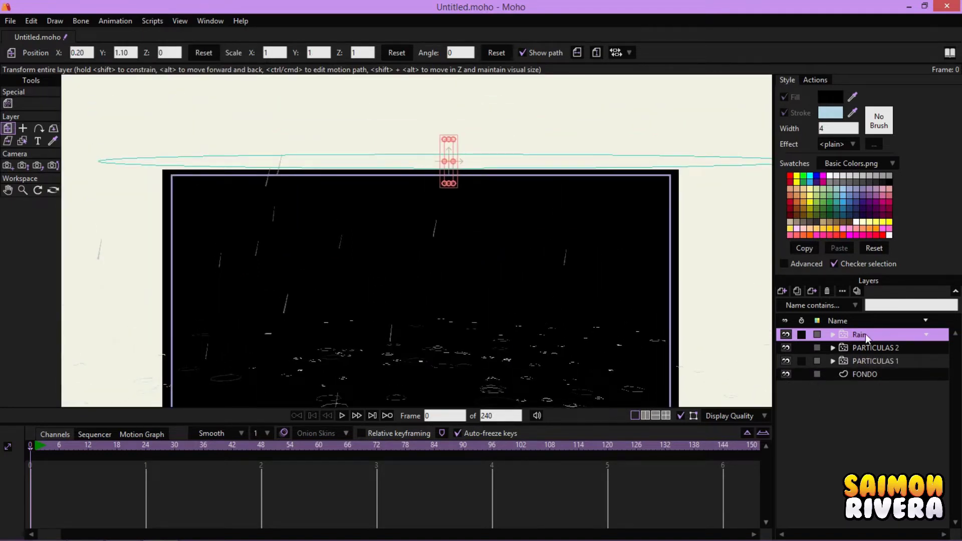
pyautogui.moveTo(702, 299); pyautogui.dragTo(682, 288)
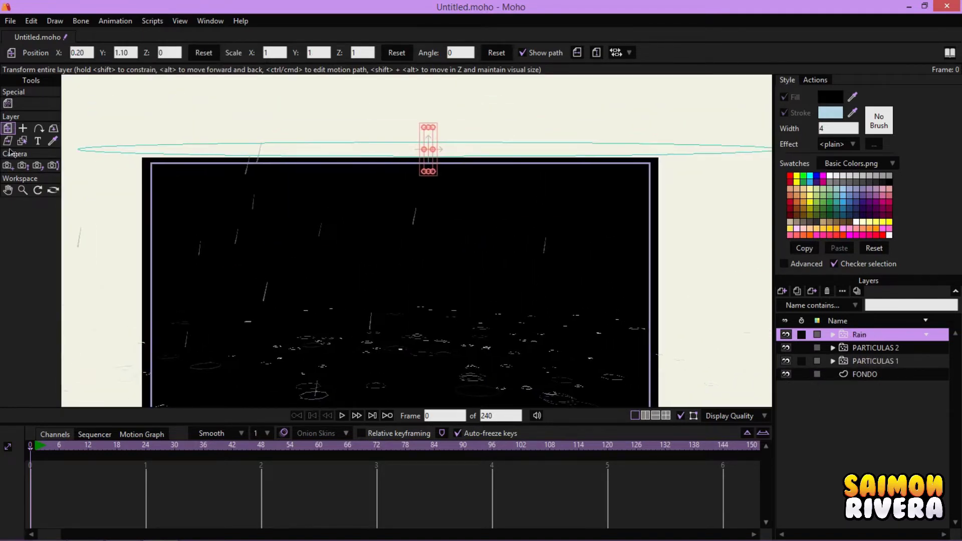
pyautogui.click(8, 104)
pyautogui.click(98, 52)
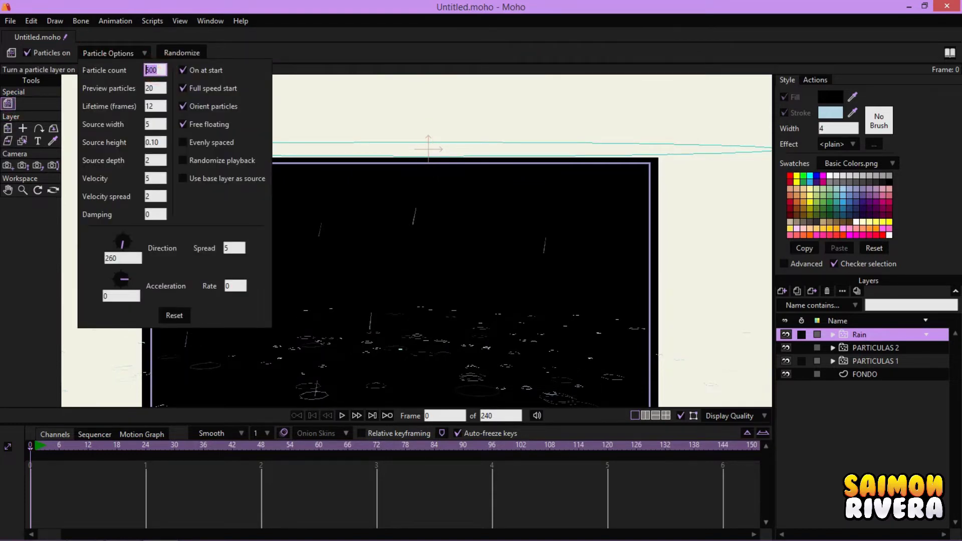
# Give the rain source height 0, depth 0 and width 5
pyautogui.doubleClick(166, 141)
pyautogui.write('0')
pyautogui.click(161, 125)
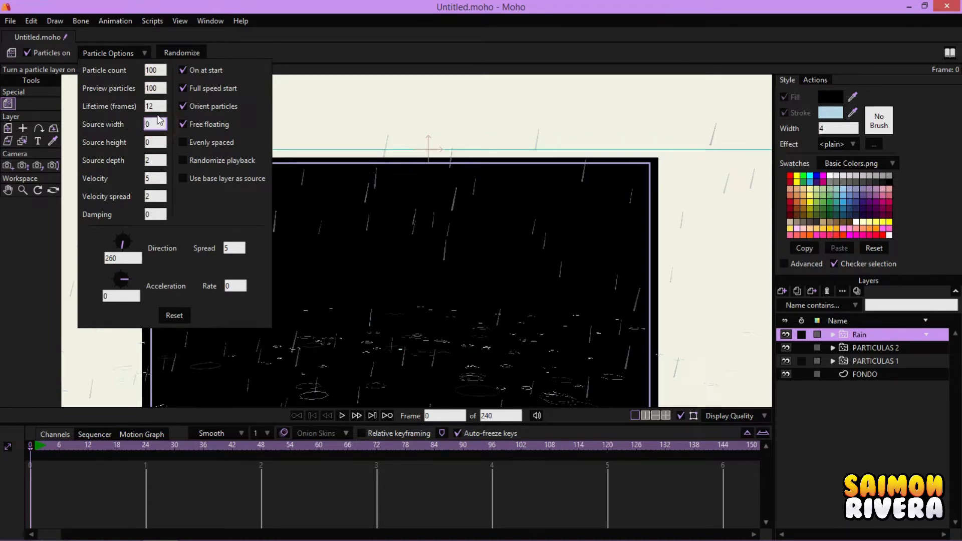
pyautogui.doubleClick(156, 161)
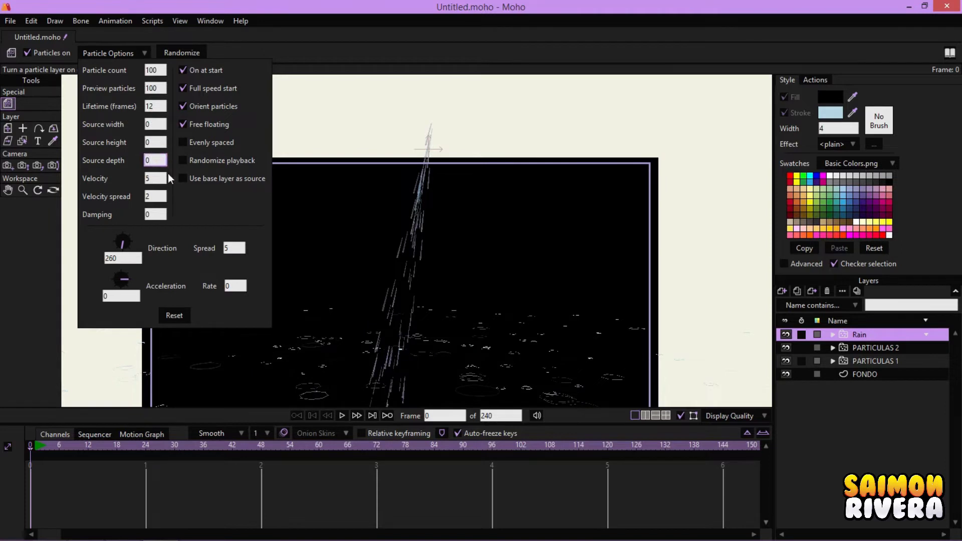
pyautogui.click(158, 176)
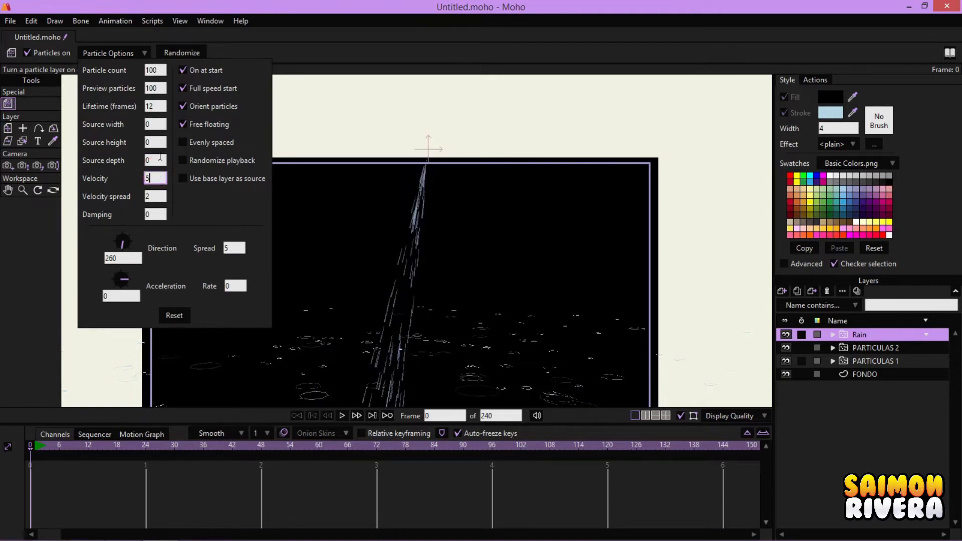
pyautogui.write('4.25')
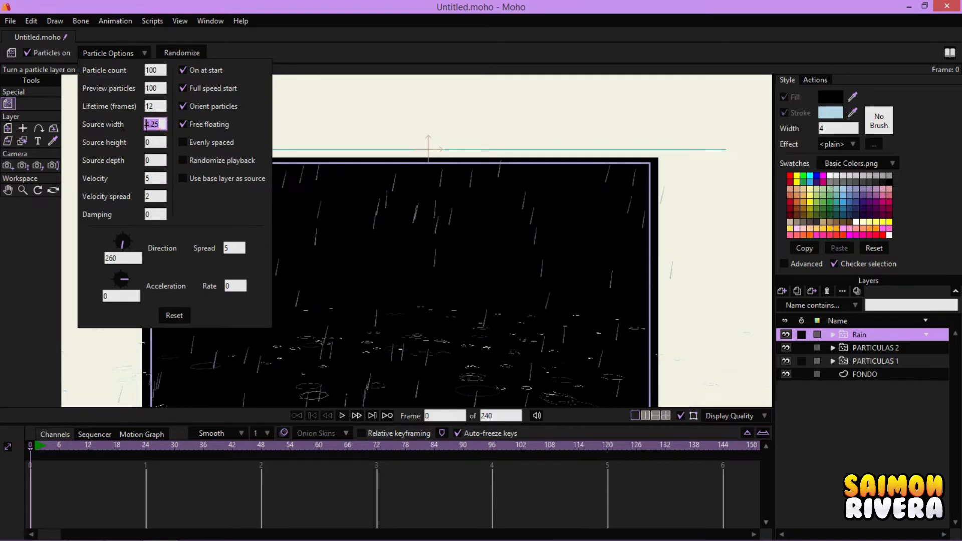
pyautogui.click(158, 142)
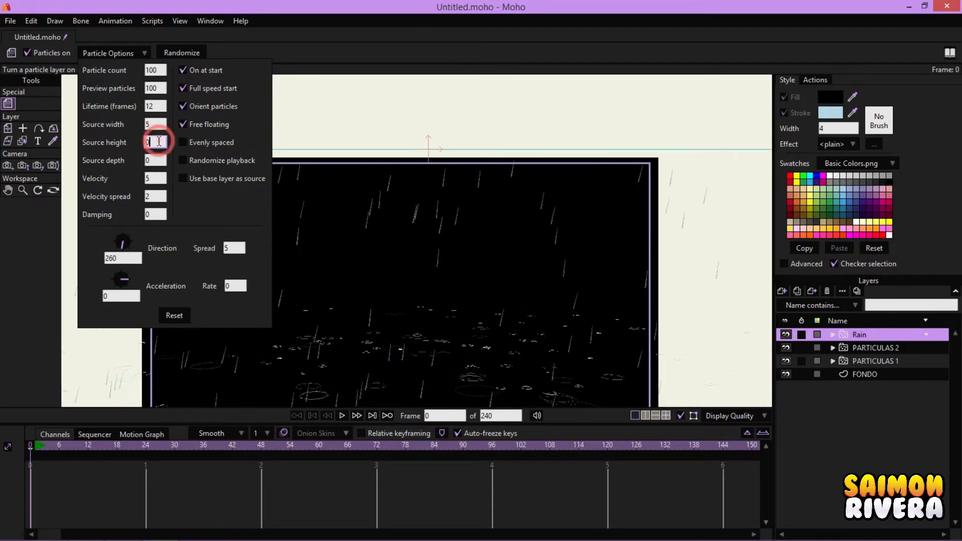
# Set Spread to 0 and Direction to 270, then play the rain
pyautogui.scroll(4, 162, 141)
pyautogui.scroll(-4, 161, 140)
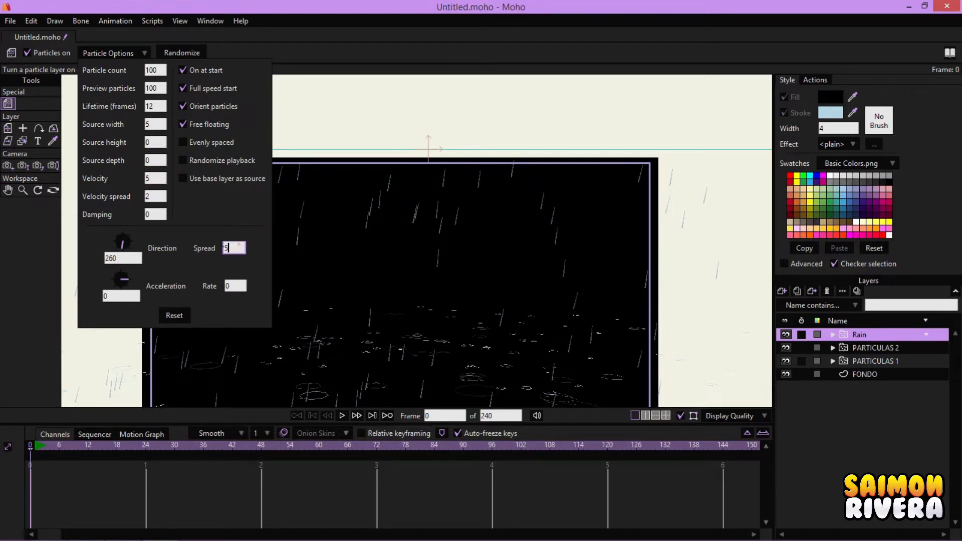
pyautogui.click(241, 286)
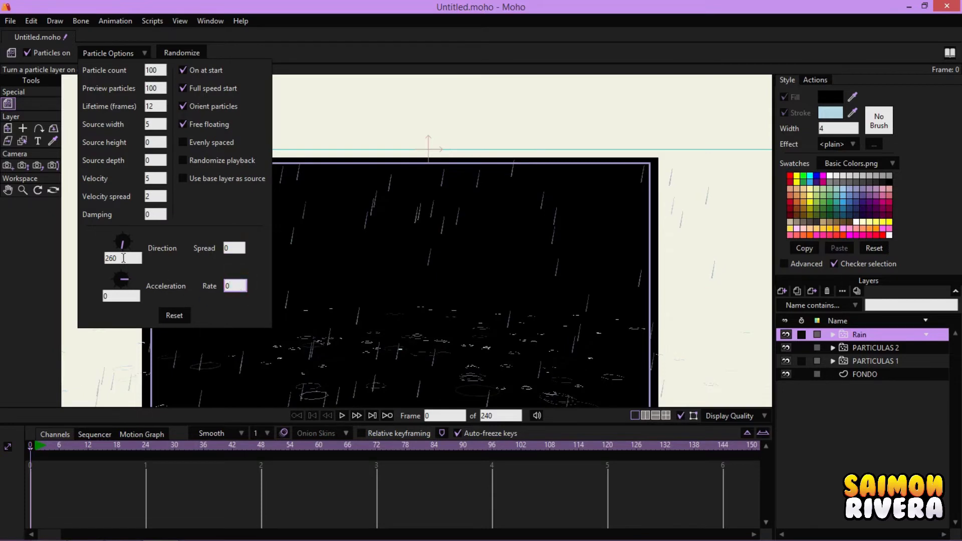
pyautogui.write('270')
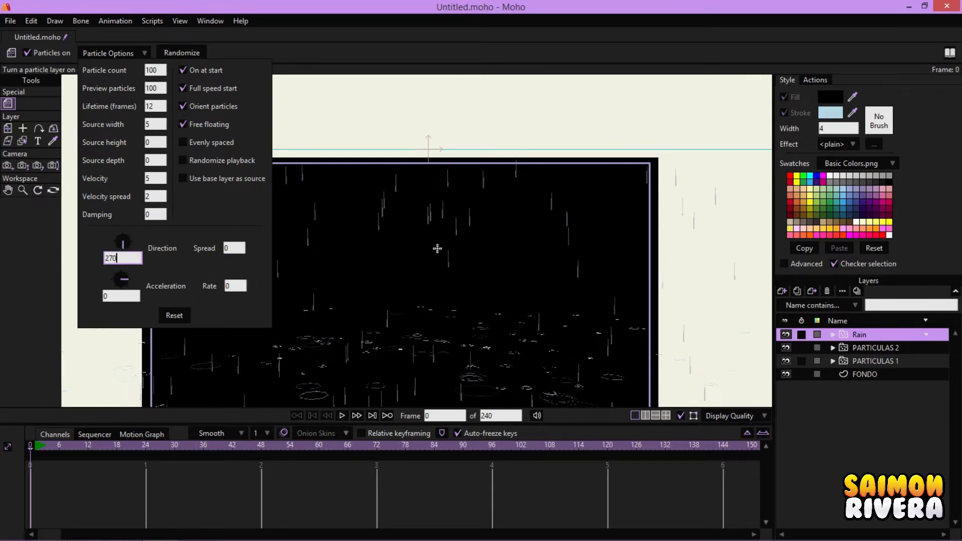
pyautogui.moveTo(435, 250); pyautogui.dragTo(449, 203)
pyautogui.click(343, 416)
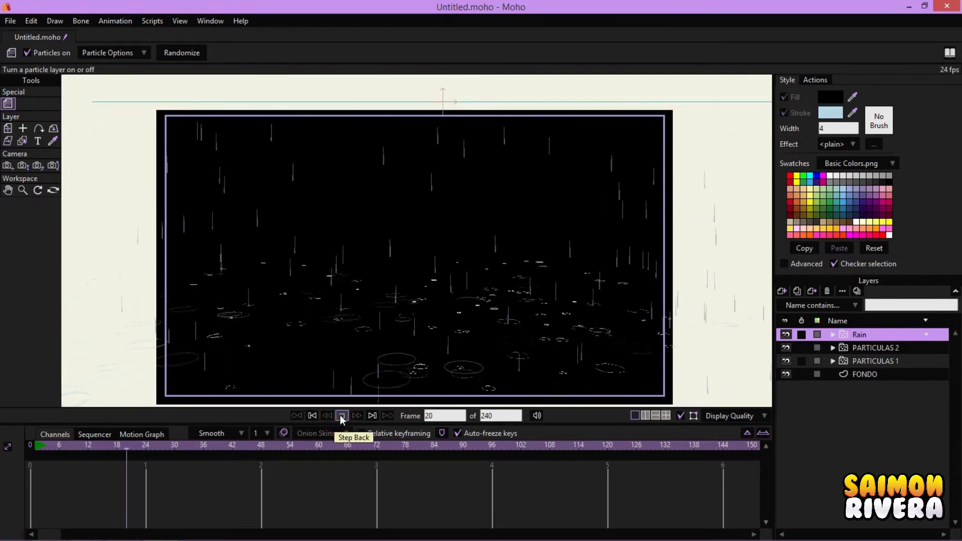
# Set the rain's Velocity spread to 0 and its Velocity to 3.50
pyautogui.click(112, 53)
pyautogui.doubleClick(155, 196)
pyautogui.write('0')
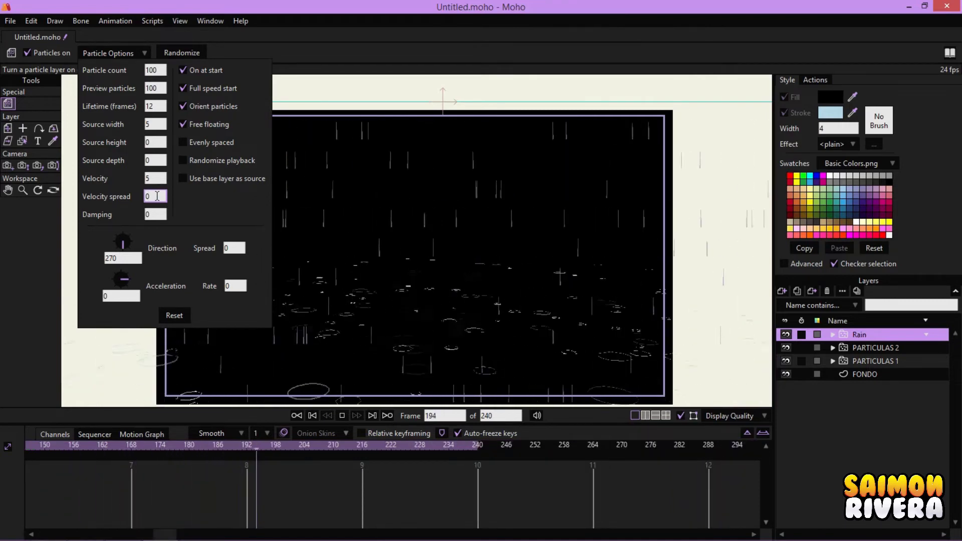
pyautogui.click(161, 178)
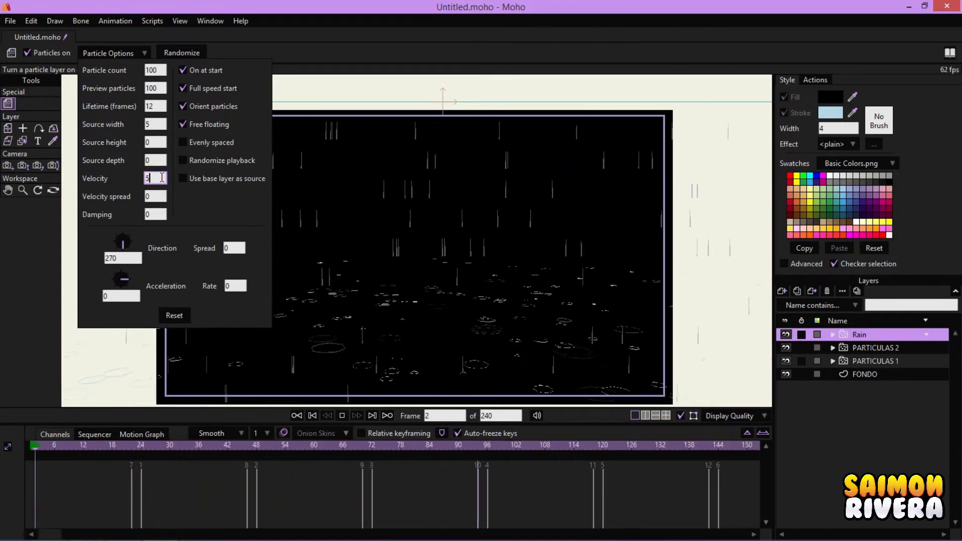
pyautogui.press('BackSpace')
pyautogui.write('3.25')
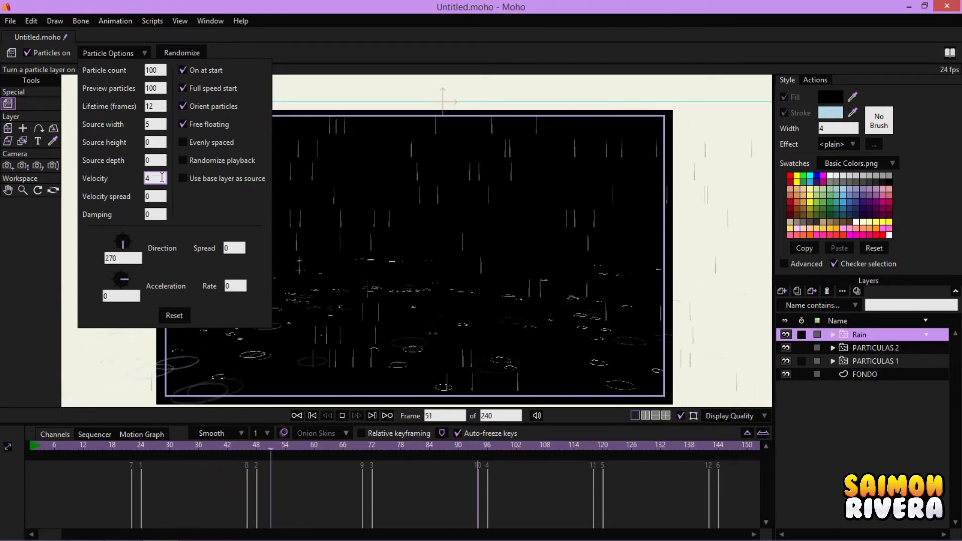
pyautogui.press('BackSpace')
pyautogui.press('BackSpace')
pyautogui.write('50')
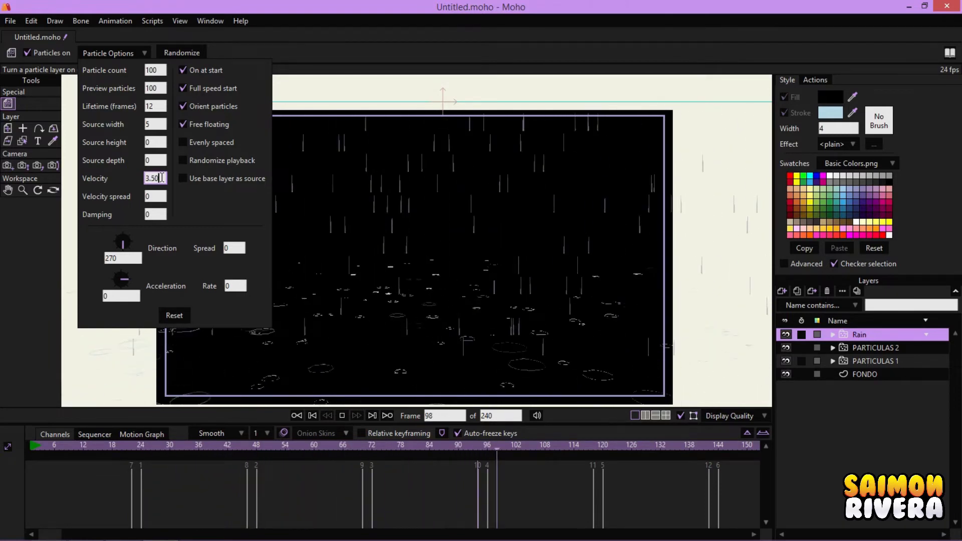
pyautogui.press('BackSpace')
pyautogui.press('BackSpace')
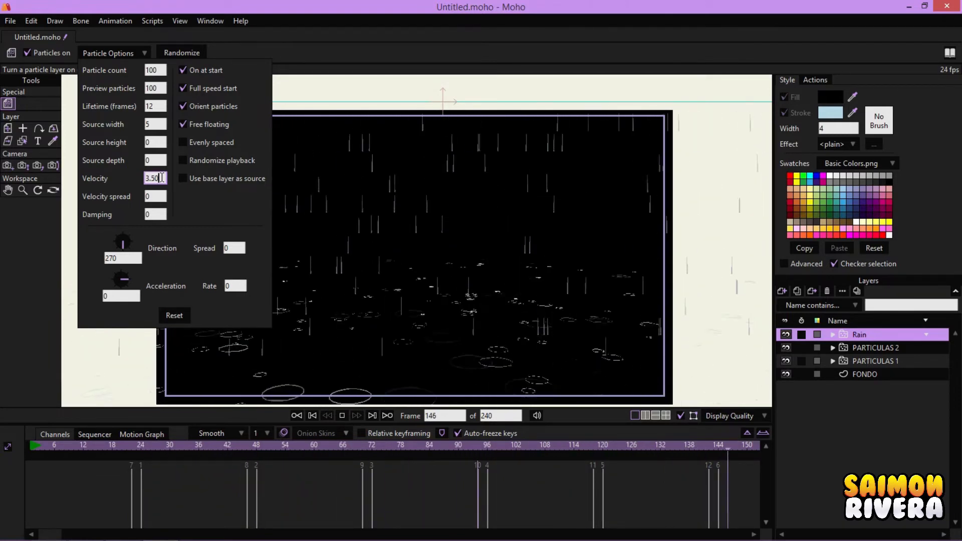
pyautogui.write('25')
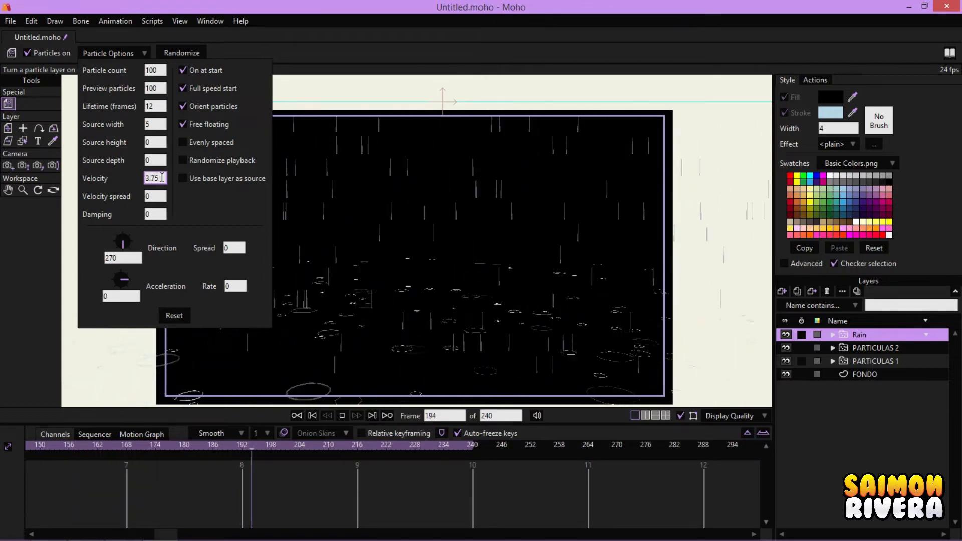
pyautogui.press('BackSpace')
pyautogui.press('BackSpace')
pyautogui.write('50')
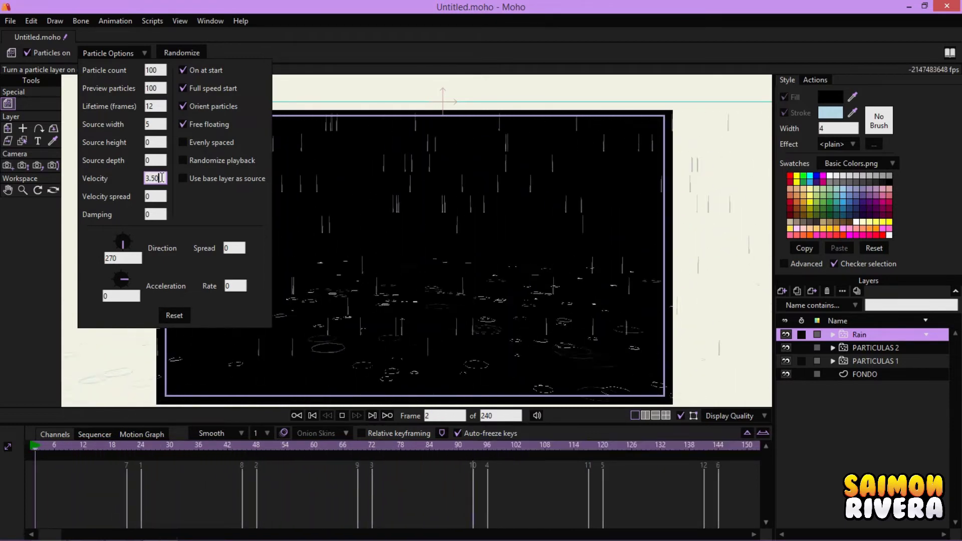
# Stop the preview, rewind to the first frame and play it again
pyautogui.moveTo(505, 273); pyautogui.dragTo(518, 293)
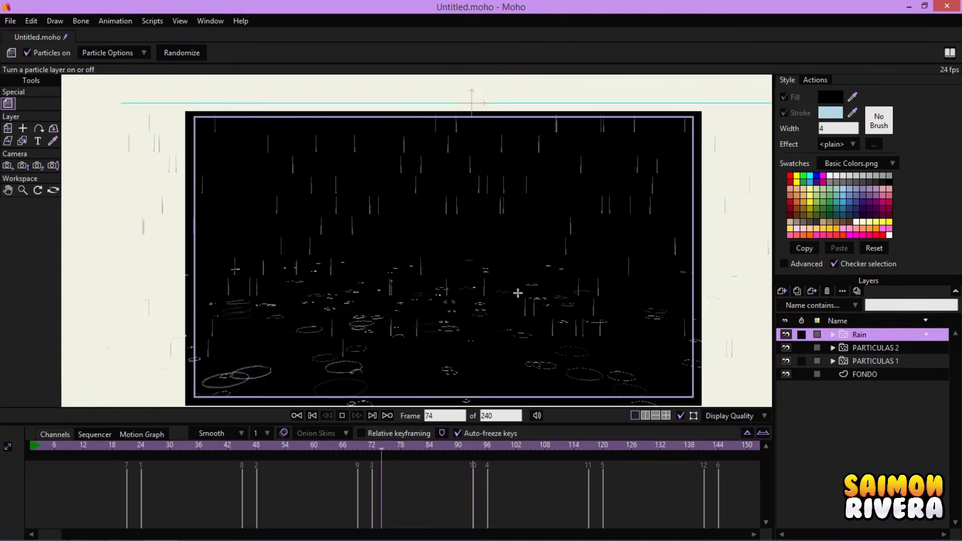
pyautogui.click(342, 416)
pyautogui.click(312, 415)
pyautogui.click(343, 416)
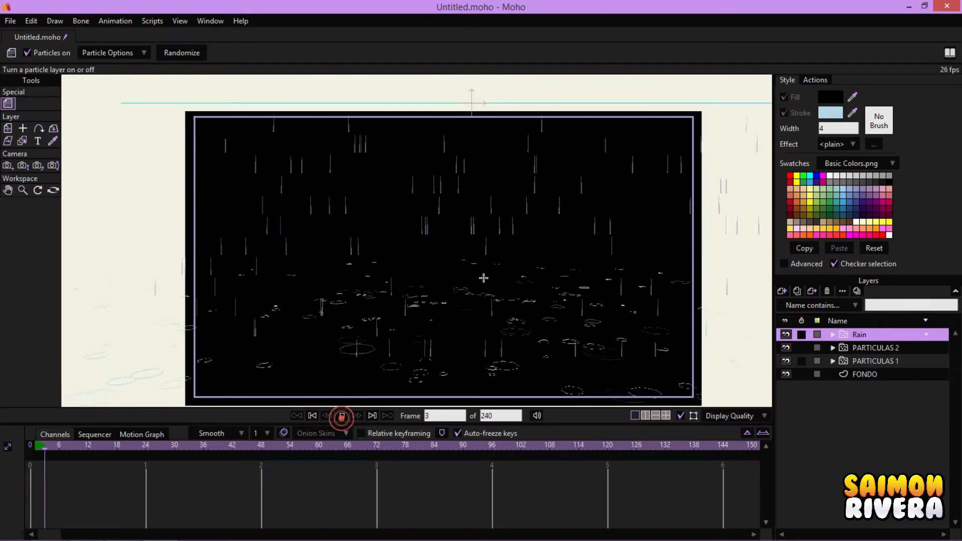
# Set the rain particle lifetime to 20 frames
pyautogui.click(111, 52)
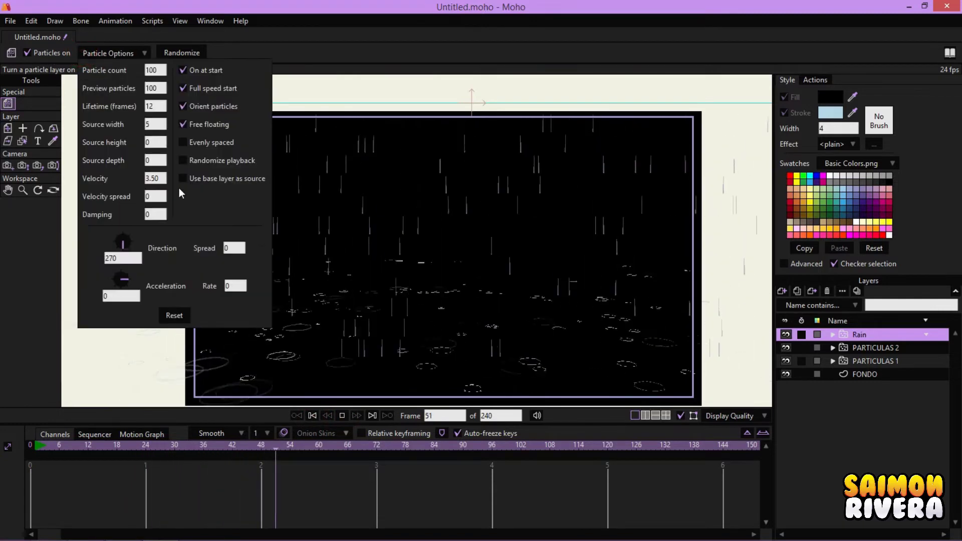
pyautogui.click(157, 108)
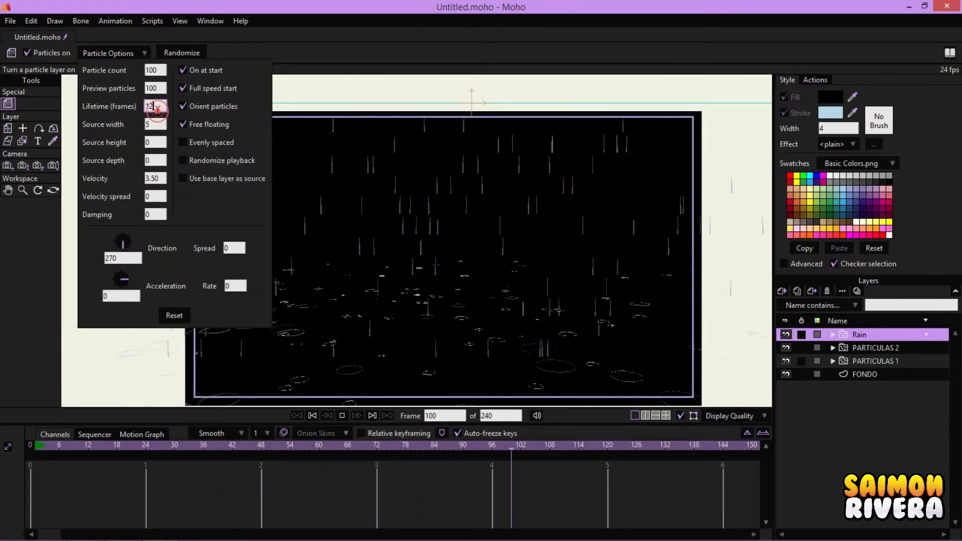
pyautogui.press('BackSpace')
pyautogui.press('BackSpace')
pyautogui.write('8')
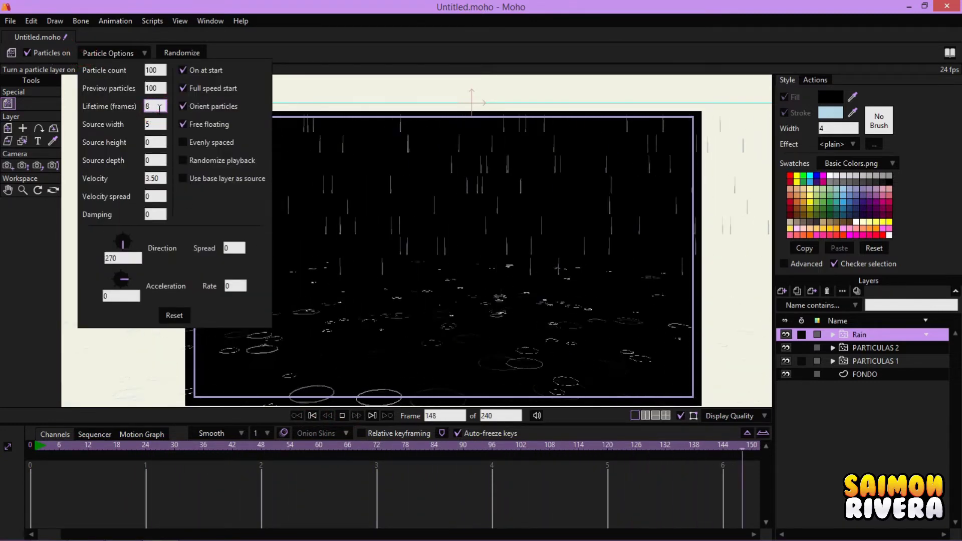
pyautogui.press('BackSpace')
pyautogui.write('19')
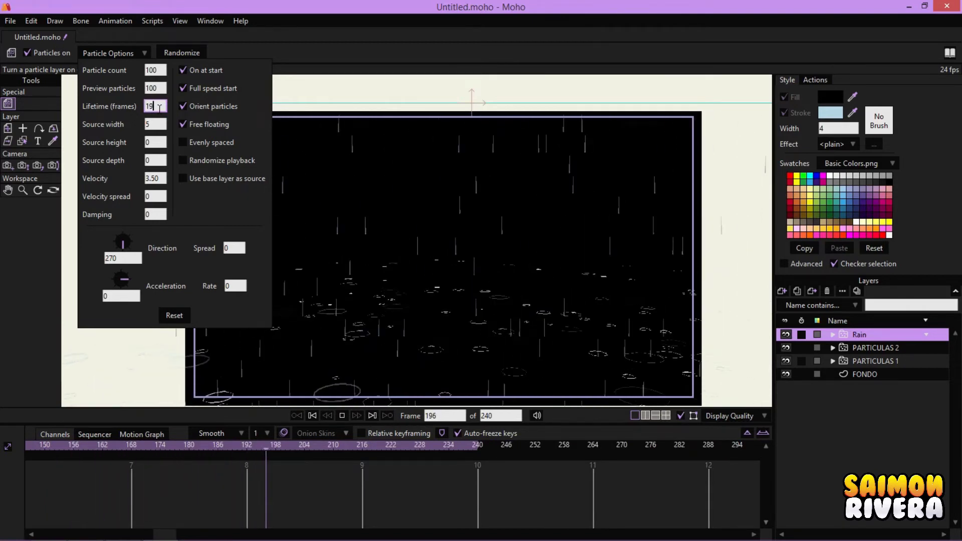
pyautogui.press('BackSpace')
pyautogui.press('BackSpace')
pyautogui.write('20')
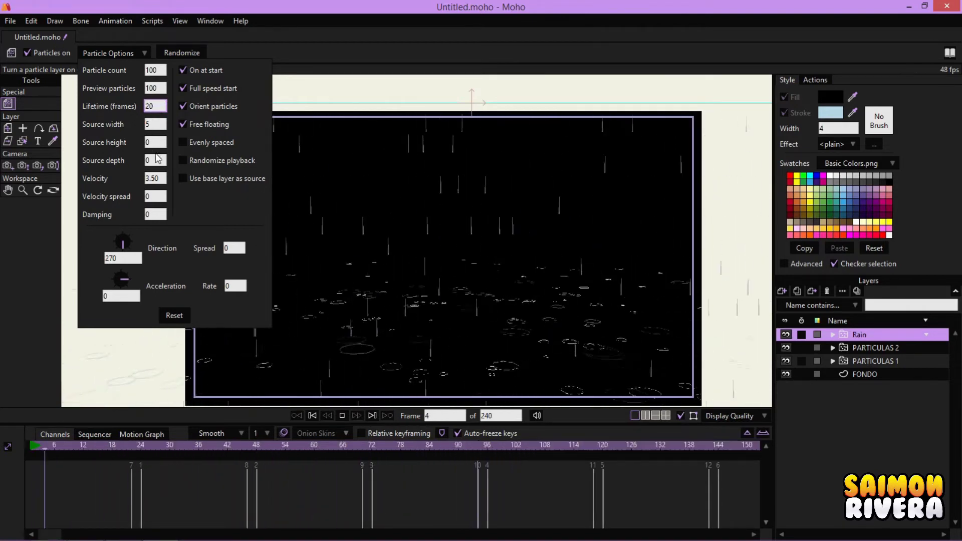
# Lower the rain Velocity to 2.5, then stop playback and rewind to frame 0
pyautogui.click(159, 178)
pyautogui.scroll(-1, 158, 178)
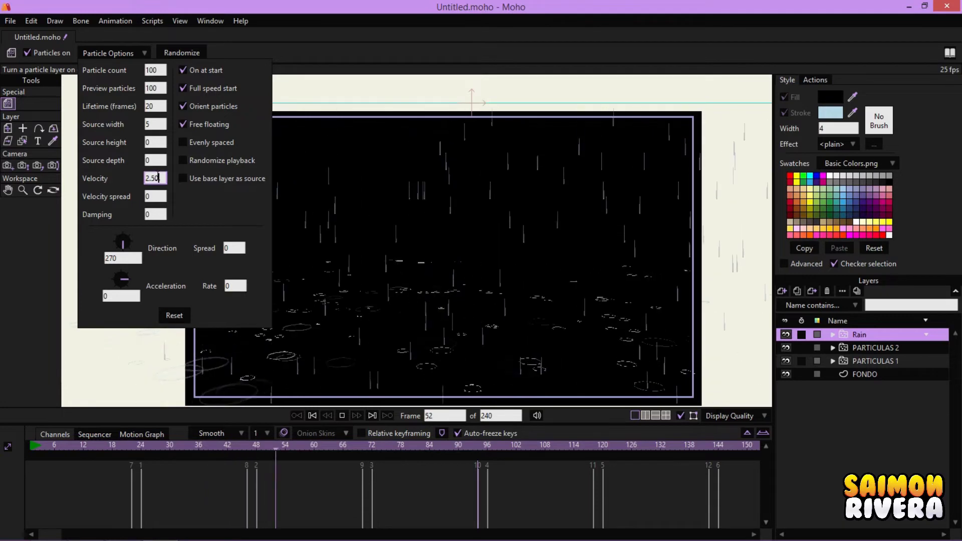
pyautogui.scroll(-1, 158, 178)
pyautogui.moveTo(157, 176); pyautogui.dragTo(135, 178)
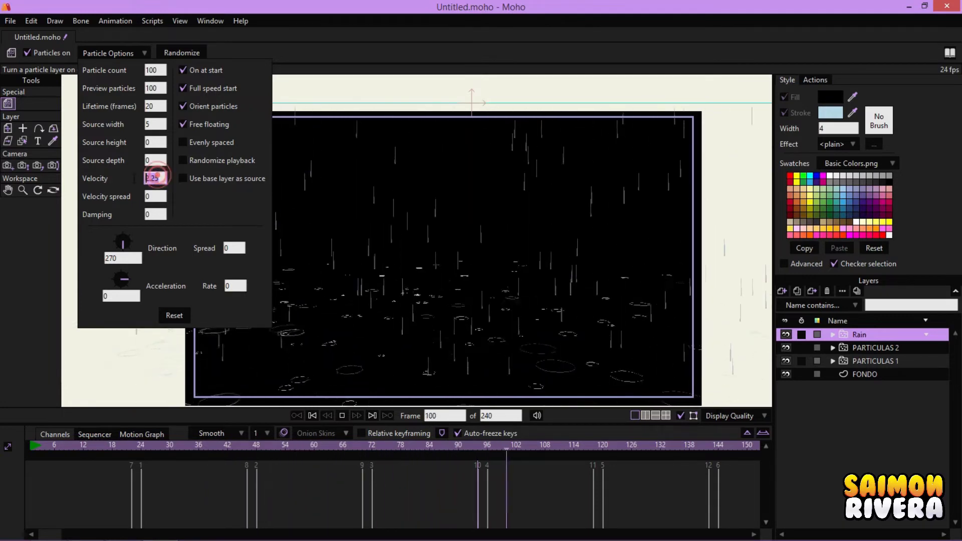
pyautogui.write('2.5')
pyautogui.doubleClick(162, 196)
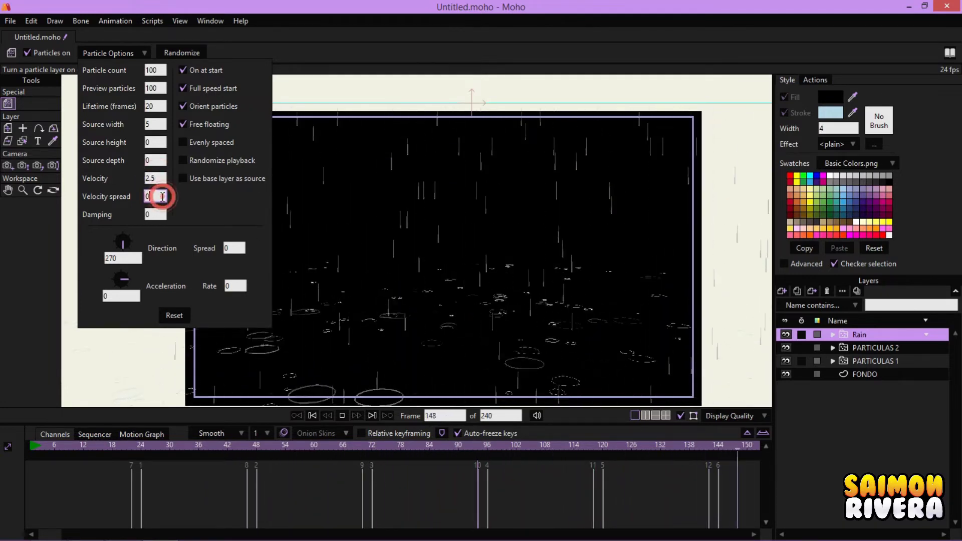
pyautogui.click(468, 224)
pyautogui.click(345, 415)
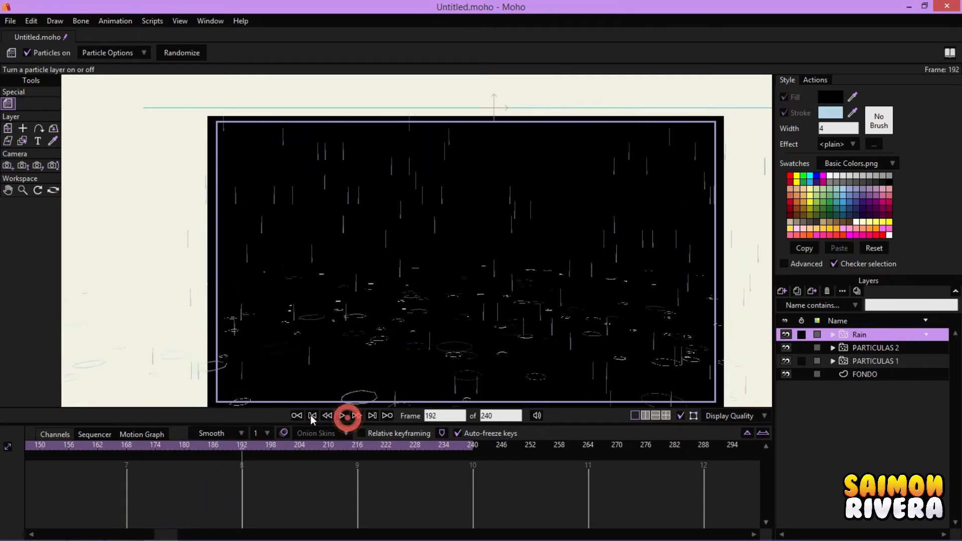
pyautogui.click(311, 415)
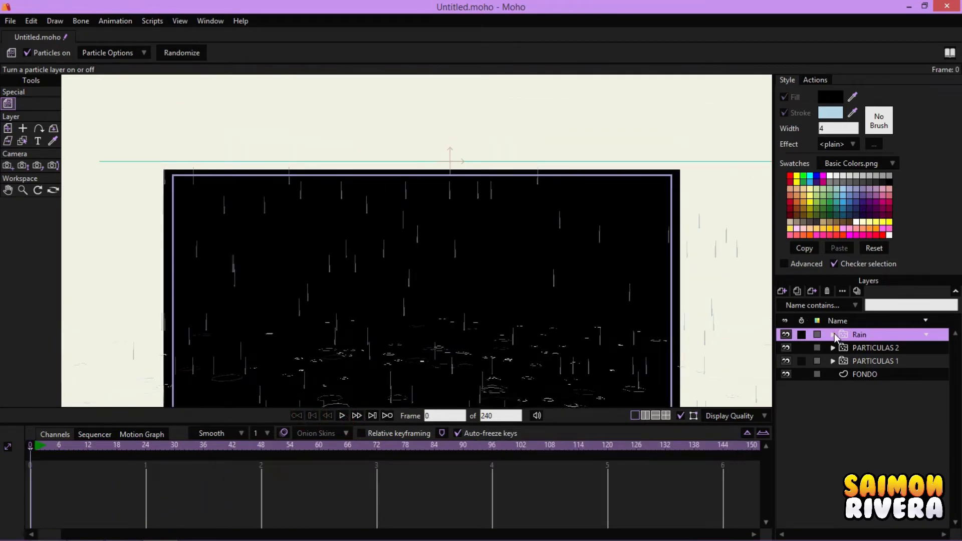
# Expand the Rain group and recolour the p1 drop's stroke
pyautogui.click(833, 335)
pyautogui.click(877, 408)
pyautogui.scroll(5, 468, 120)
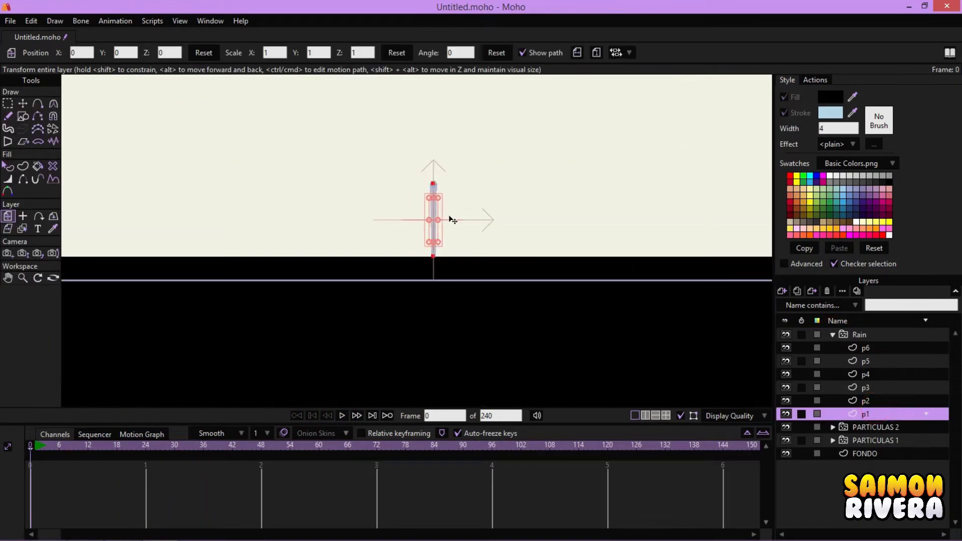
pyautogui.click(7, 172)
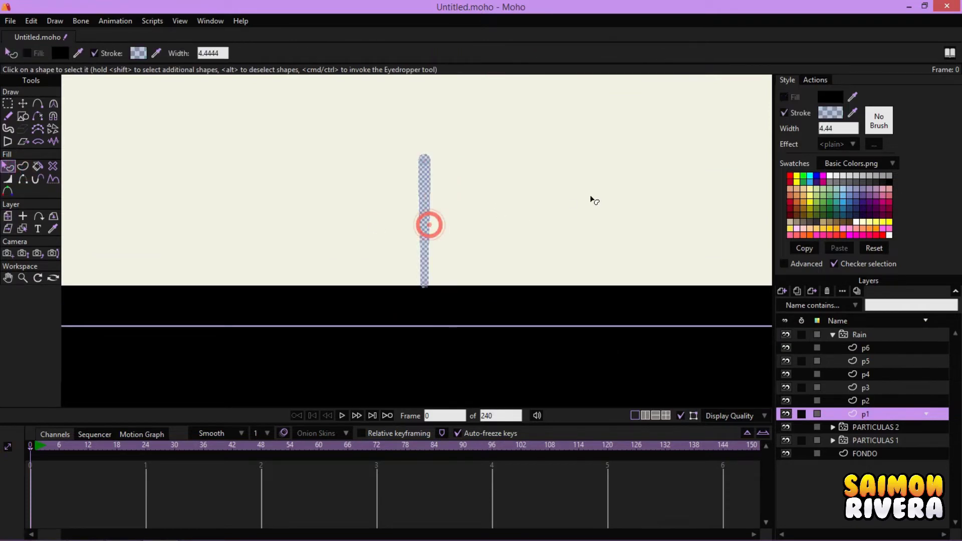
pyautogui.scroll(2, 481, 238)
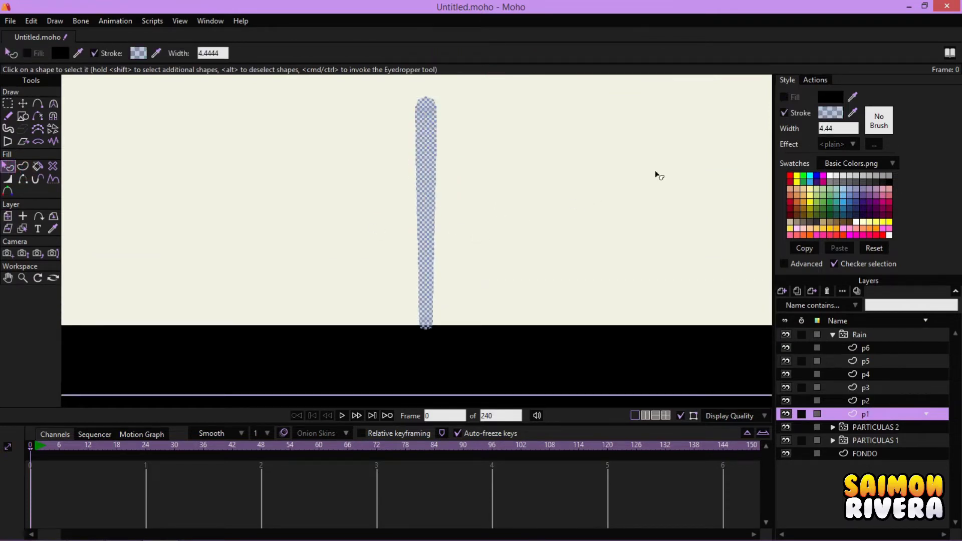
pyautogui.click(834, 113)
pyautogui.click(846, 290)
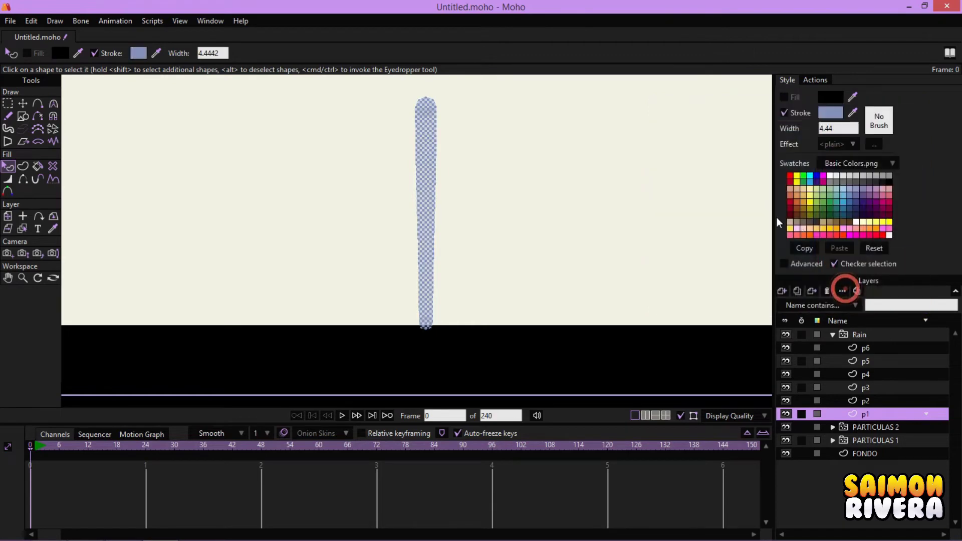
# Recolour the strokes of the p2, p3 and p4 drop shapes
pyautogui.click(886, 405)
pyautogui.click(430, 209)
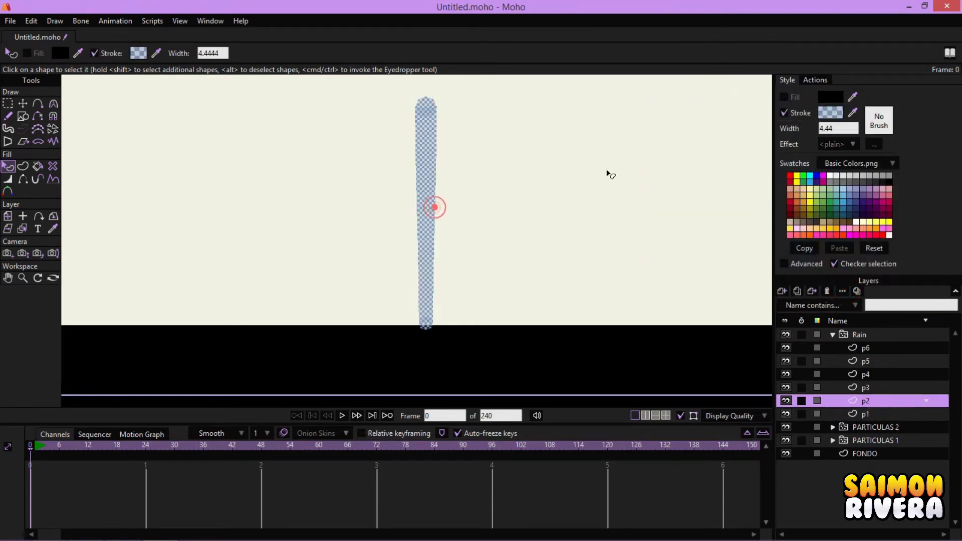
pyautogui.click(830, 113)
pyautogui.click(850, 293)
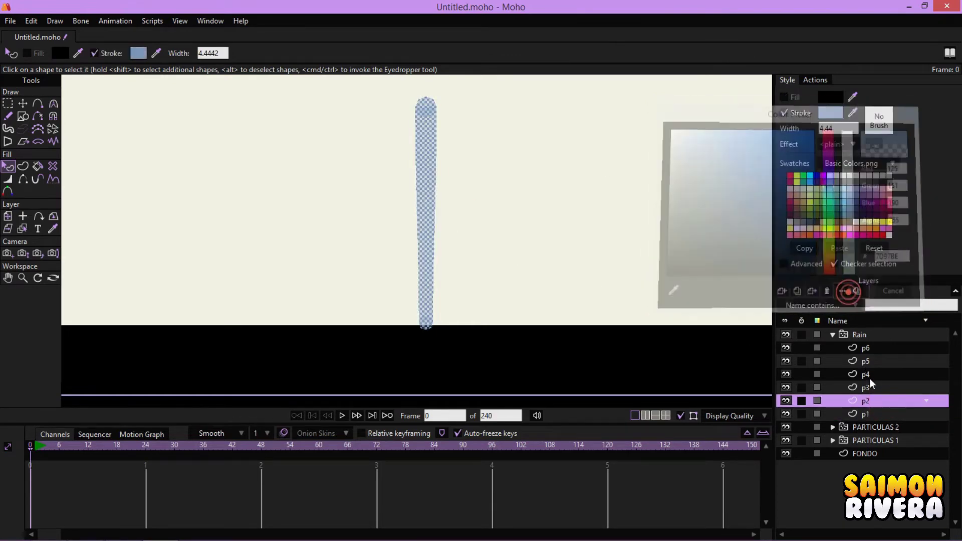
pyautogui.click(868, 386)
pyautogui.click(434, 187)
pyautogui.click(830, 112)
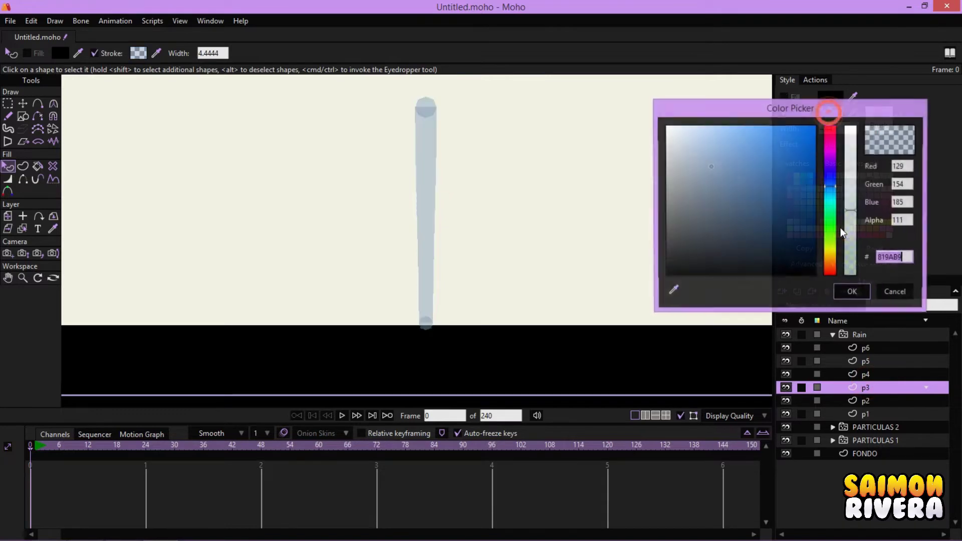
pyautogui.click(852, 293)
pyautogui.click(865, 373)
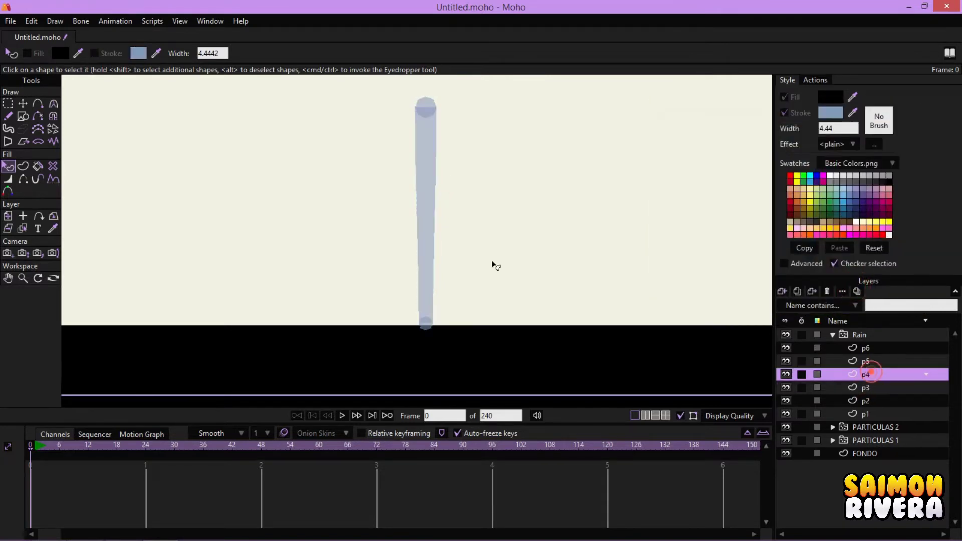
pyautogui.click(429, 207)
pyautogui.click(830, 112)
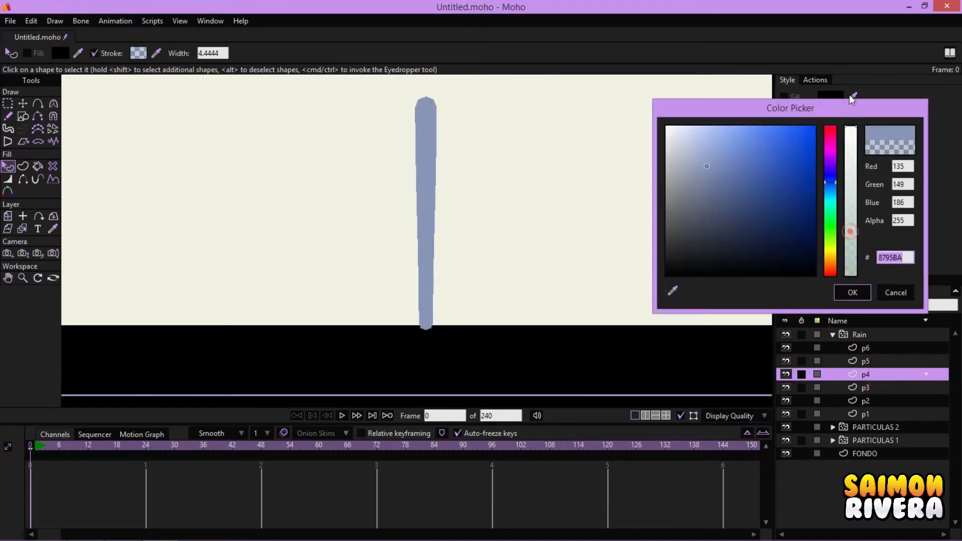
pyautogui.click(851, 293)
# Give the p5 and p6 drop shapes fully opaque stroke colours, then return to p1
pyautogui.click(864, 361)
pyautogui.click(419, 205)
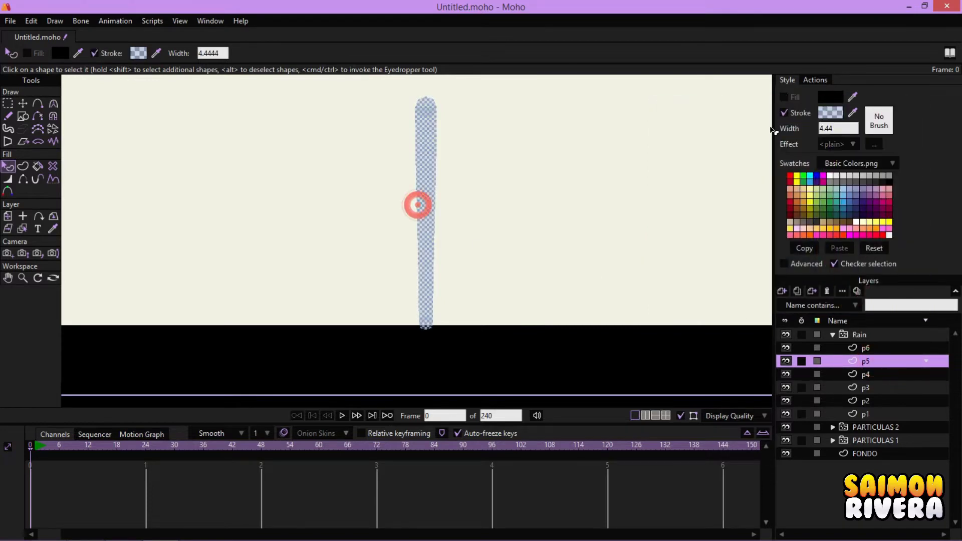
pyautogui.click(830, 113)
pyautogui.click(850, 233)
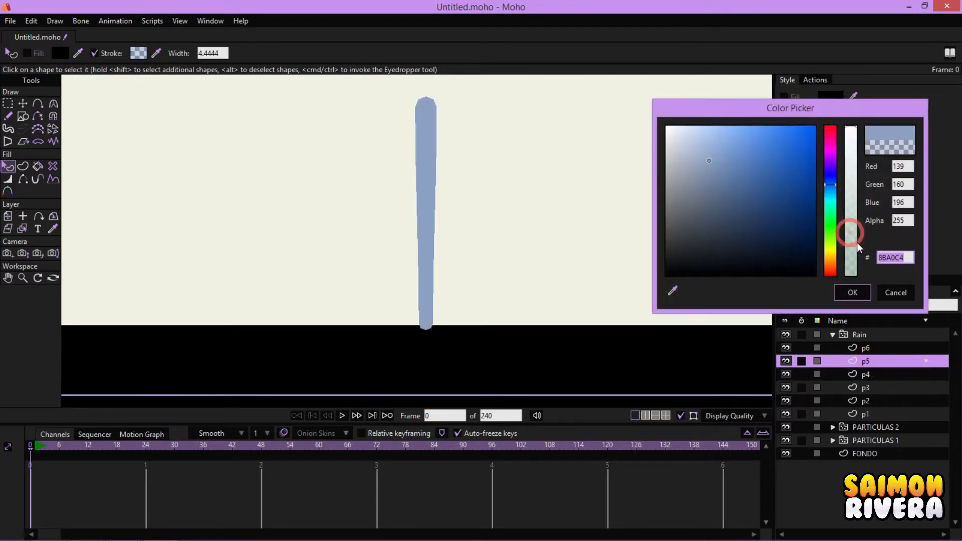
pyautogui.click(858, 296)
pyautogui.click(866, 347)
pyautogui.click(429, 191)
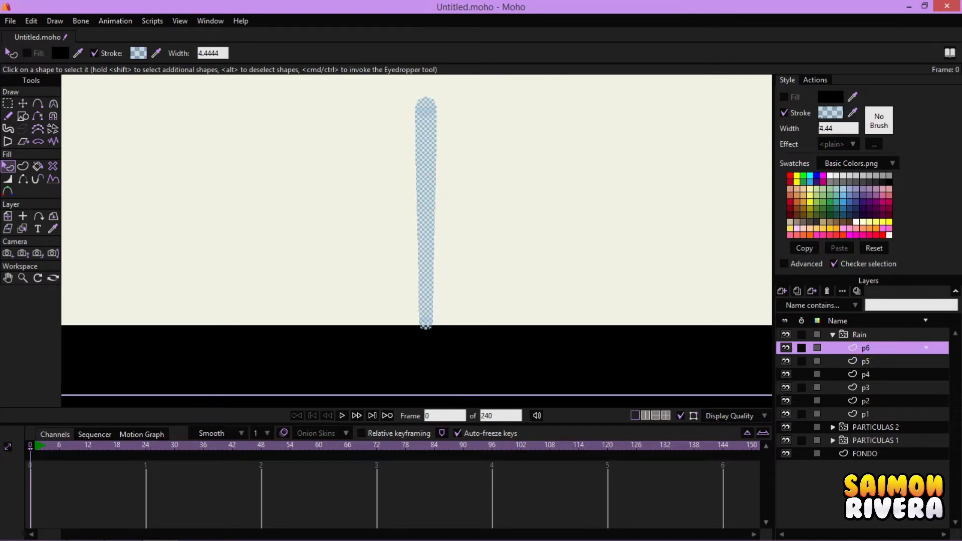
pyautogui.click(831, 112)
pyautogui.click(851, 233)
pyautogui.click(866, 296)
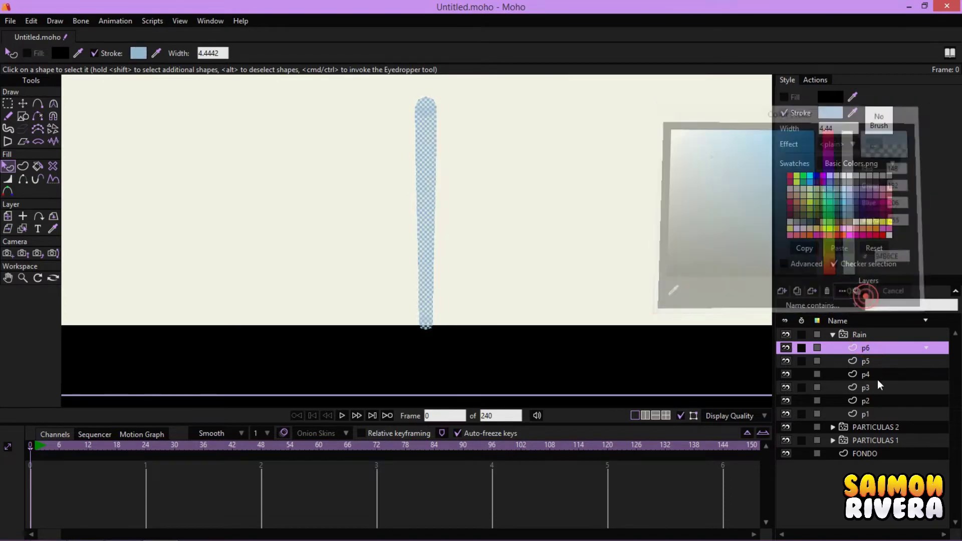
pyautogui.click(865, 414)
pyautogui.click(8, 103)
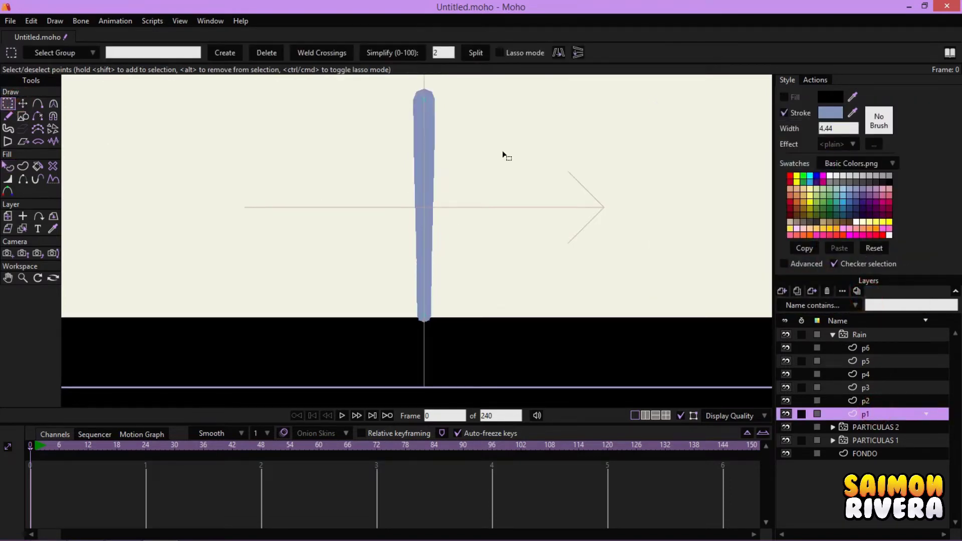
# Drag the p1 drop's top point down to turn it into a small round blob
pyautogui.click(22, 103)
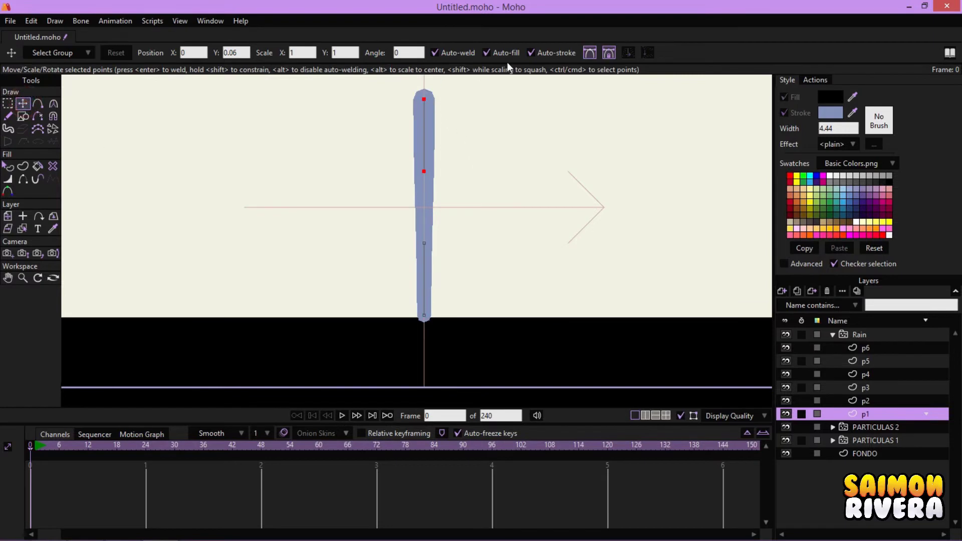
pyautogui.moveTo(416, 98); pyautogui.dragTo(427, 271)
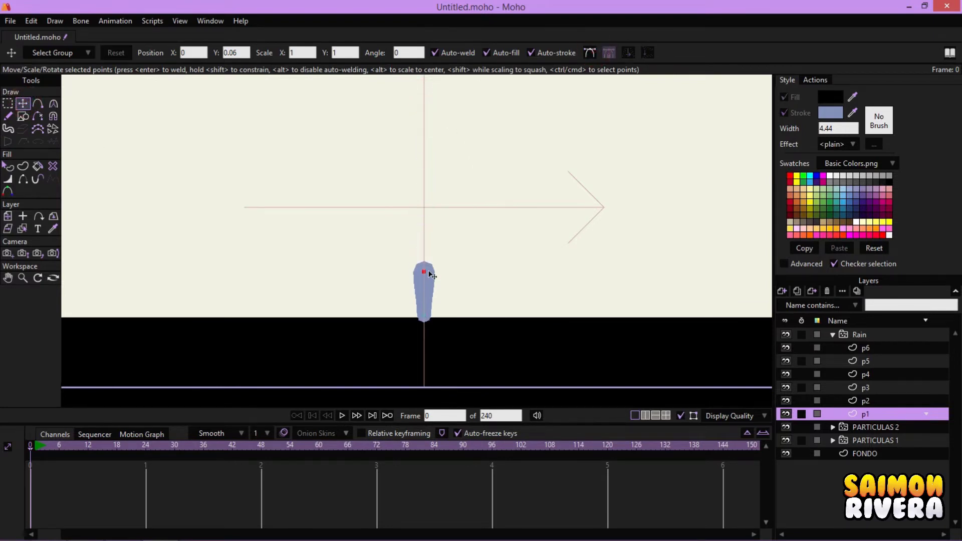
pyautogui.scroll(2, 440, 215)
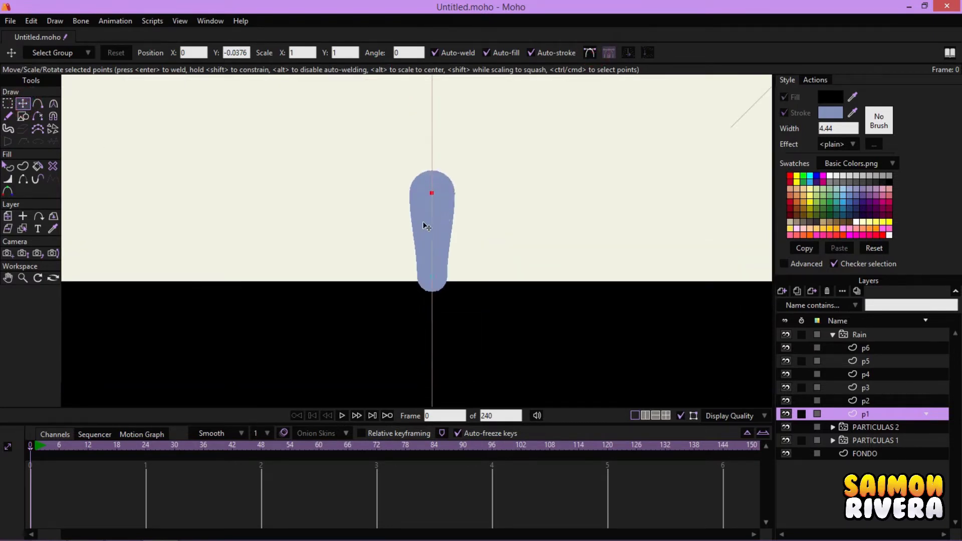
pyautogui.scroll(2, 427, 227)
pyautogui.moveTo(435, 164); pyautogui.dragTo(443, 259)
pyautogui.moveTo(456, 264); pyautogui.dragTo(442, 240)
pyautogui.scroll(2, 458, 222)
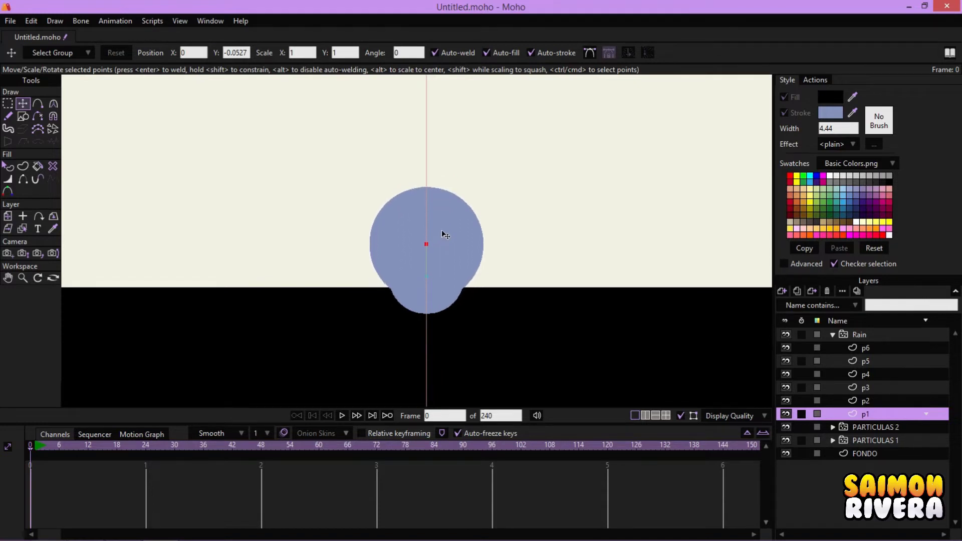
# Shorten the p2 and p3 drops by pulling their top points down
pyautogui.click(872, 399)
pyautogui.scroll(-3, 441, 291)
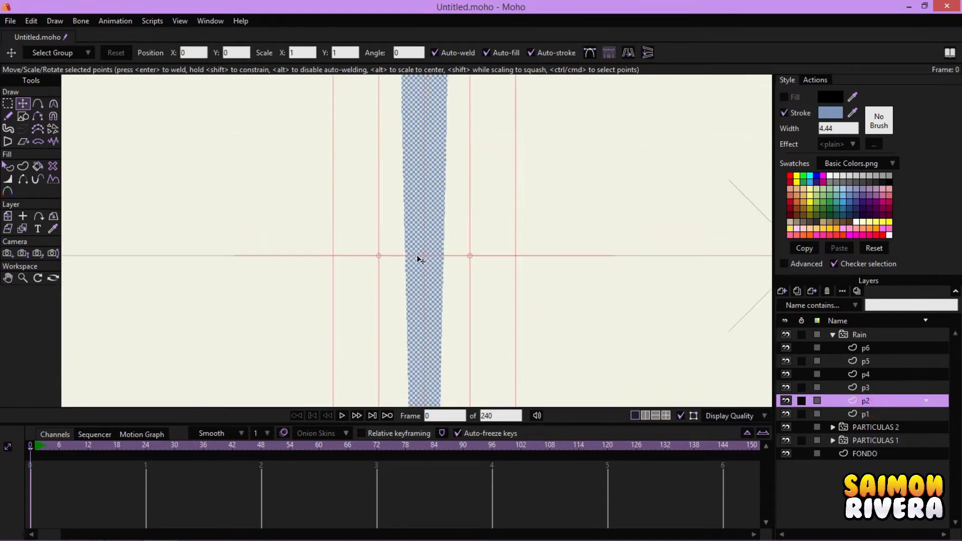
pyautogui.moveTo(428, 108); pyautogui.dragTo(428, 337)
pyautogui.moveTo(429, 339)
pyautogui.mouseDown()
pyautogui.moveTo(430, 139)
pyautogui.moveTo(436, 344)
pyautogui.mouseUp()
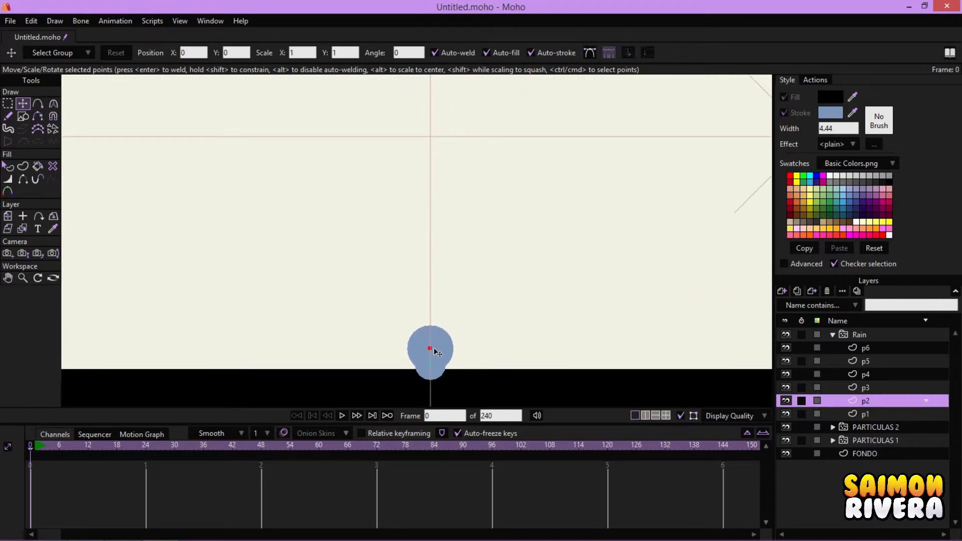
pyautogui.click(868, 390)
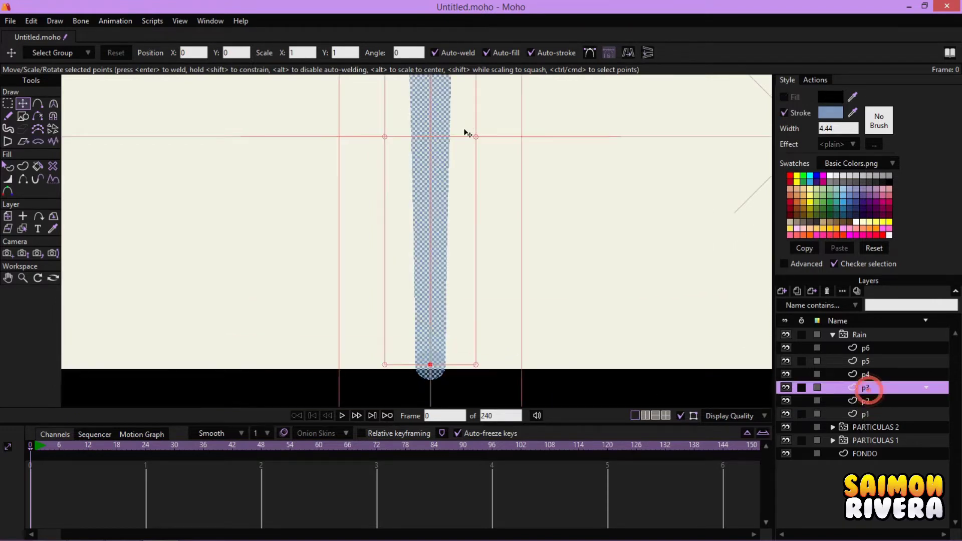
pyautogui.scroll(-2, 445, 142)
pyautogui.click(434, 113)
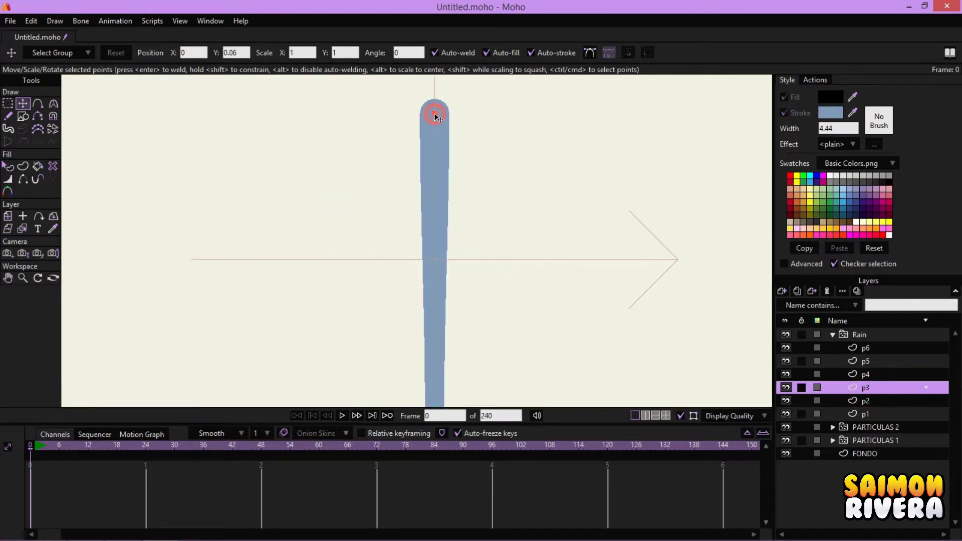
pyautogui.moveTo(434, 114); pyautogui.dragTo(439, 377)
# Shrink the p4, p5 and p6 drops into short blobs and reselect the Rain layer
pyautogui.click(895, 375)
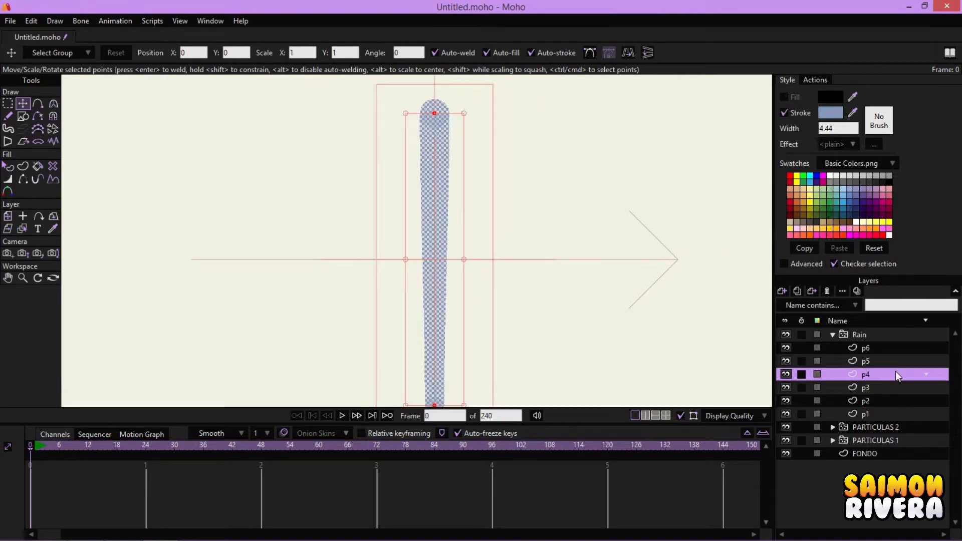
pyautogui.moveTo(434, 113); pyautogui.dragTo(445, 324)
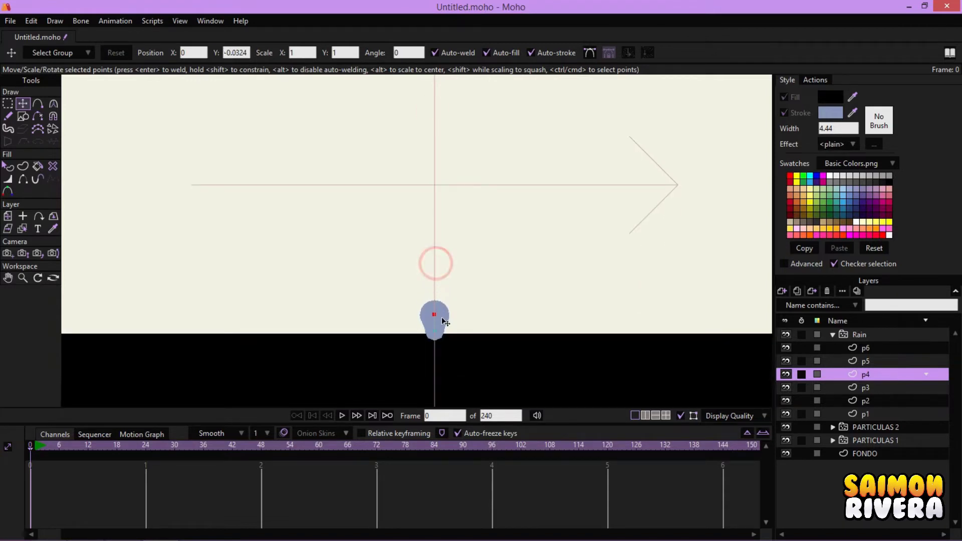
pyautogui.click(838, 361)
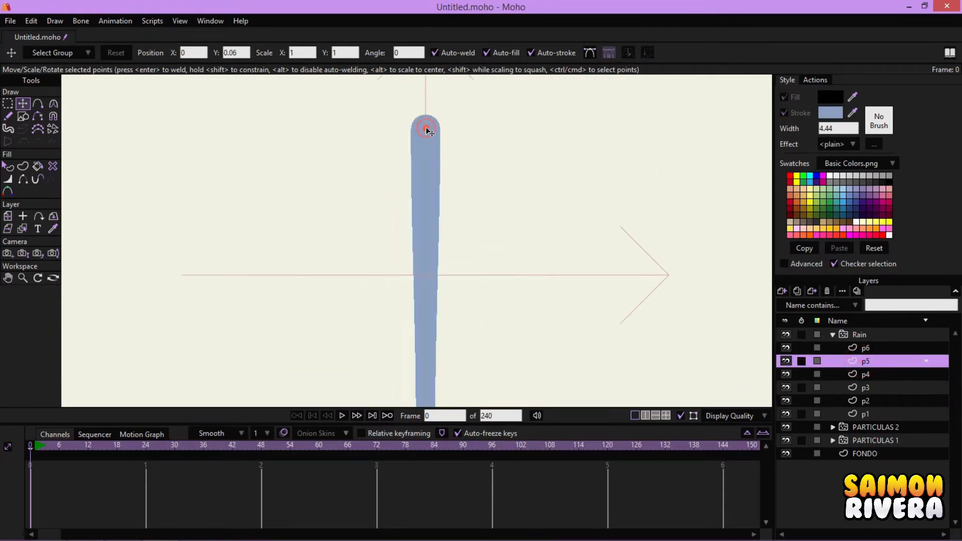
pyautogui.moveTo(427, 128); pyautogui.dragTo(437, 305)
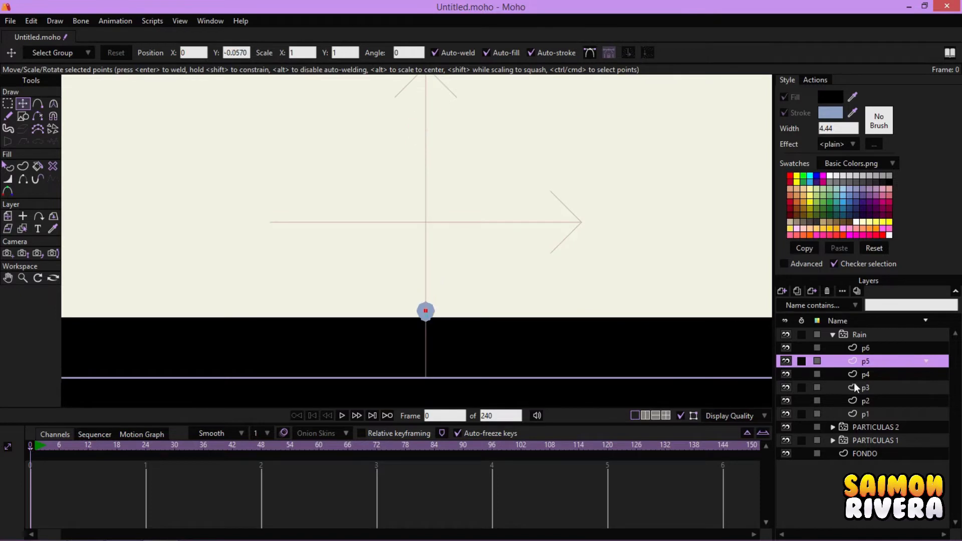
pyautogui.click(881, 350)
pyautogui.click(465, 144)
pyautogui.moveTo(426, 129); pyautogui.dragTo(438, 313)
pyautogui.click(841, 336)
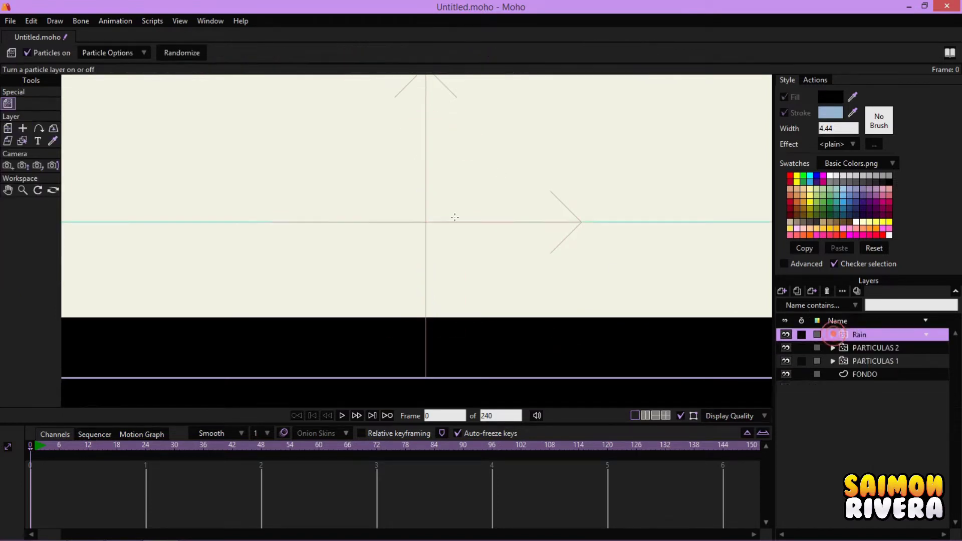
# Play the rain animation, stop it and rewind to the first frame
pyautogui.scroll(-2, 520, 195)
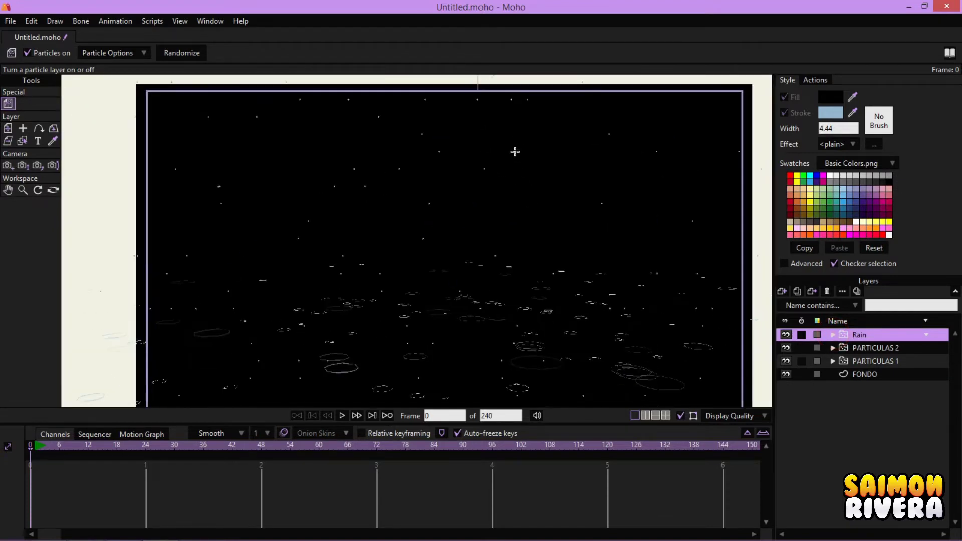
pyautogui.click(342, 416)
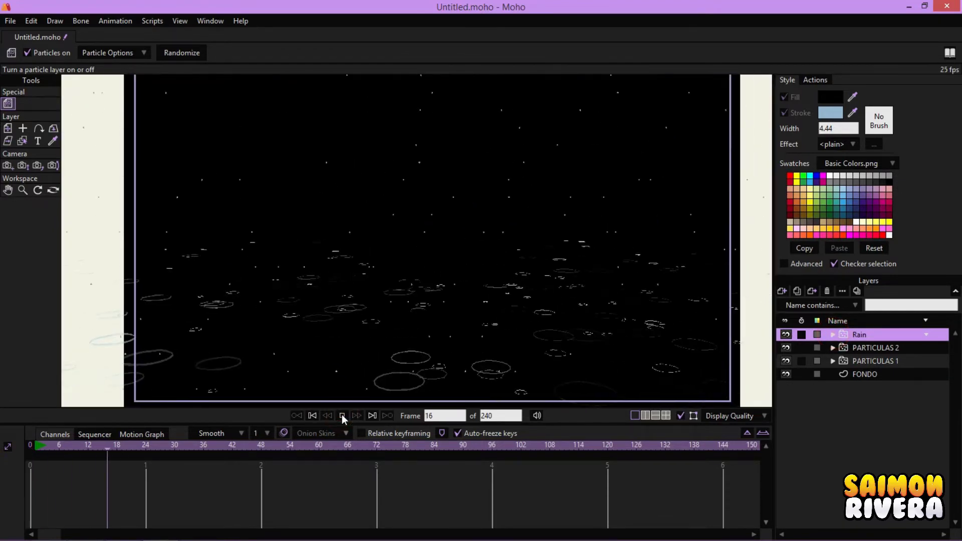
pyautogui.scroll(5, 425, 232)
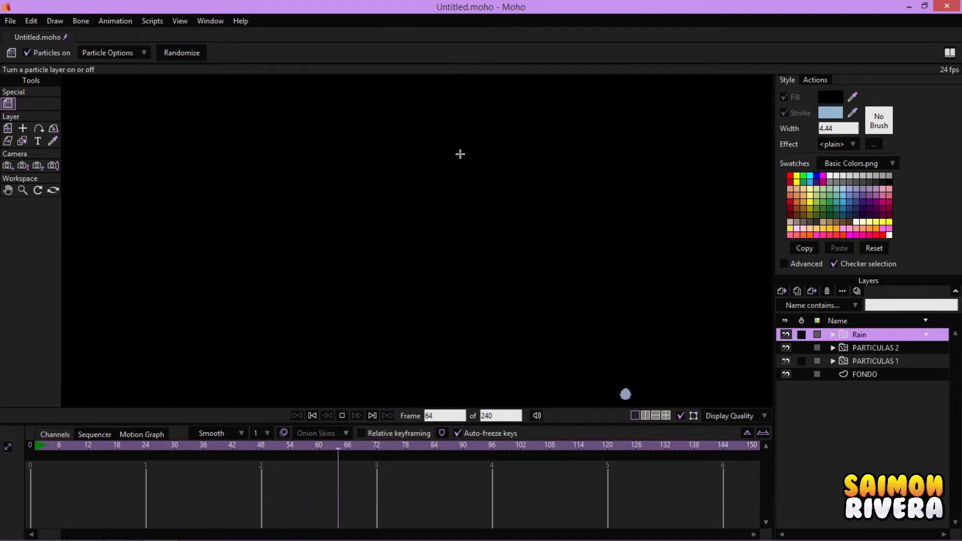
pyautogui.scroll(-2, 435, 169)
pyautogui.scroll(5, 425, 194)
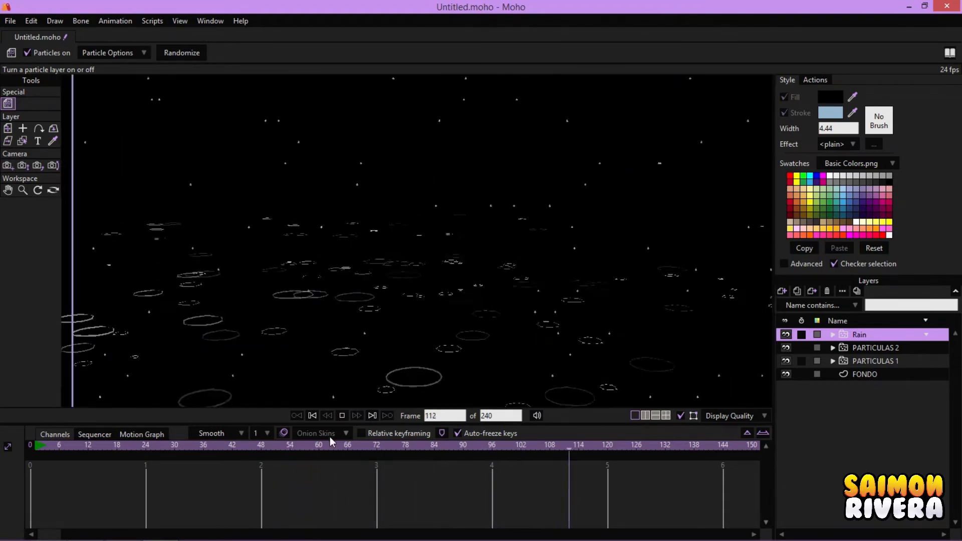
pyautogui.click(336, 417)
pyautogui.click(313, 416)
# Expand the Rain group and select the p1 drop layer
pyautogui.click(833, 335)
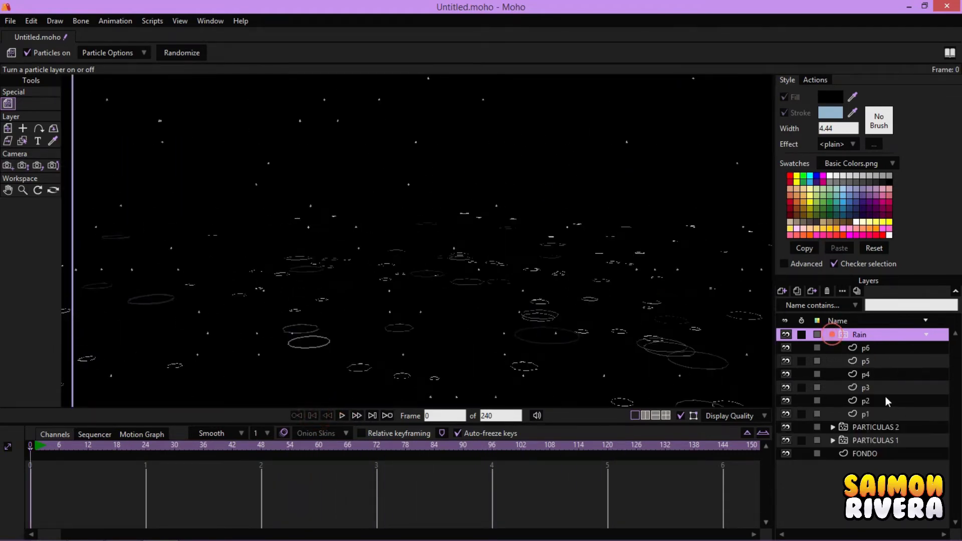
pyautogui.click(888, 419)
pyautogui.scroll(-2, 443, 236)
# Shrink the line width of both points in the p1 drop shape
pyautogui.scroll(6, 504, 299)
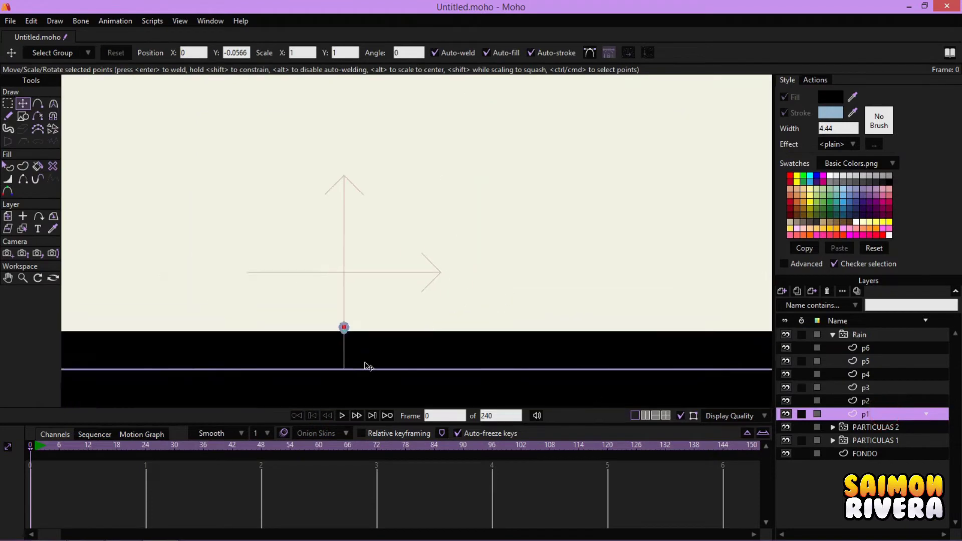
pyautogui.click(8, 103)
pyautogui.moveTo(431, 324); pyautogui.dragTo(249, 185)
pyautogui.click(8, 179)
pyautogui.scroll(3, 302, 232)
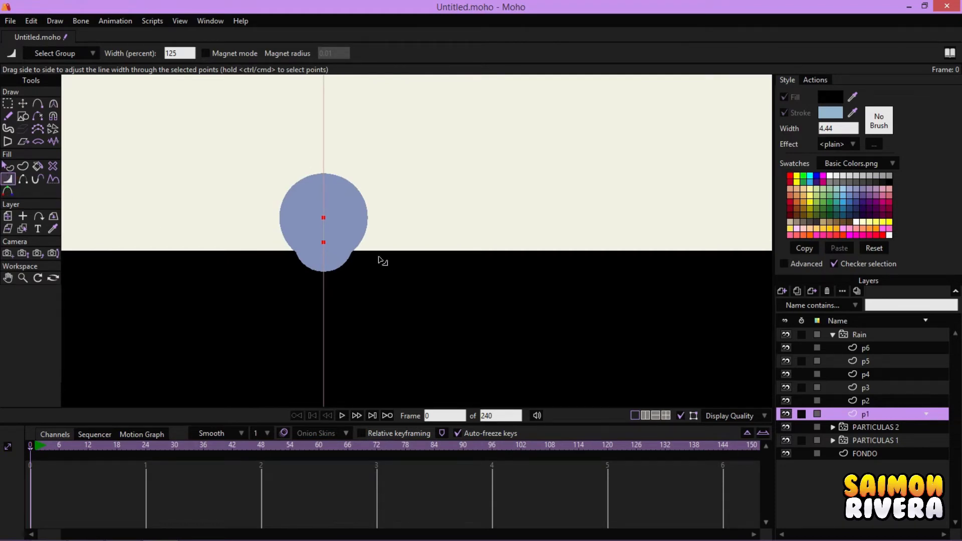
pyautogui.moveTo(383, 261); pyautogui.dragTo(349, 241)
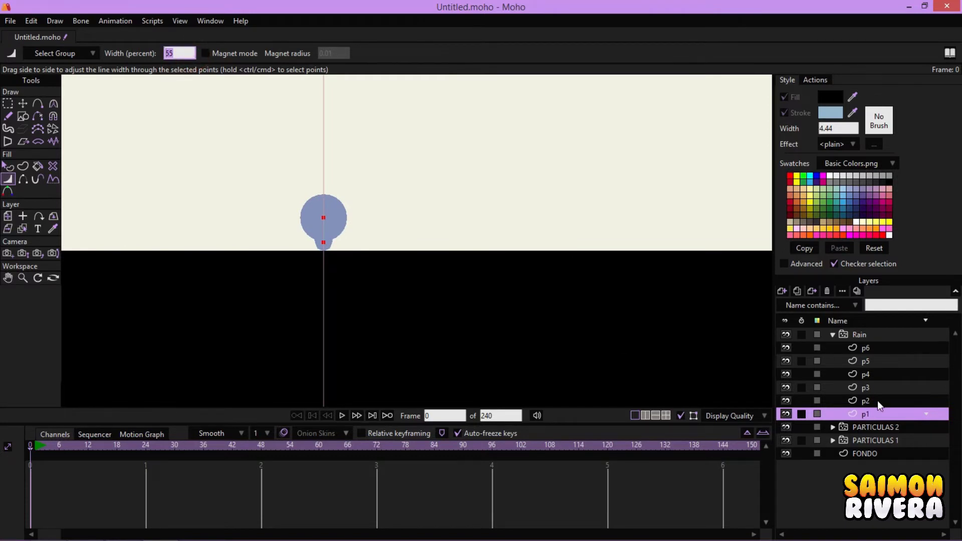
# Narrow the p2 and p3 drop shapes, setting p3's point width to 55%
pyautogui.click(879, 403)
pyautogui.click(7, 104)
pyautogui.moveTo(172, 126); pyautogui.dragTo(426, 307)
pyautogui.click(8, 181)
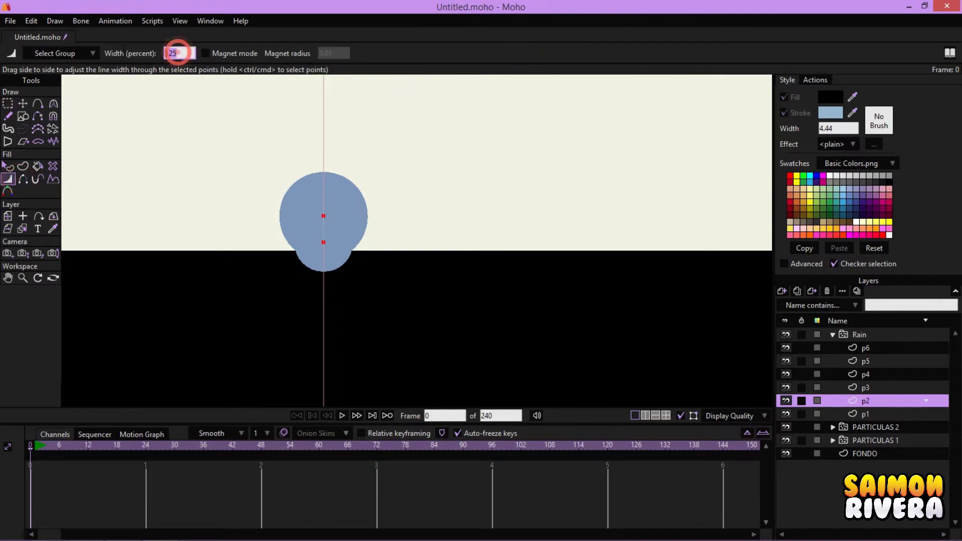
pyautogui.click(856, 387)
pyautogui.click(8, 104)
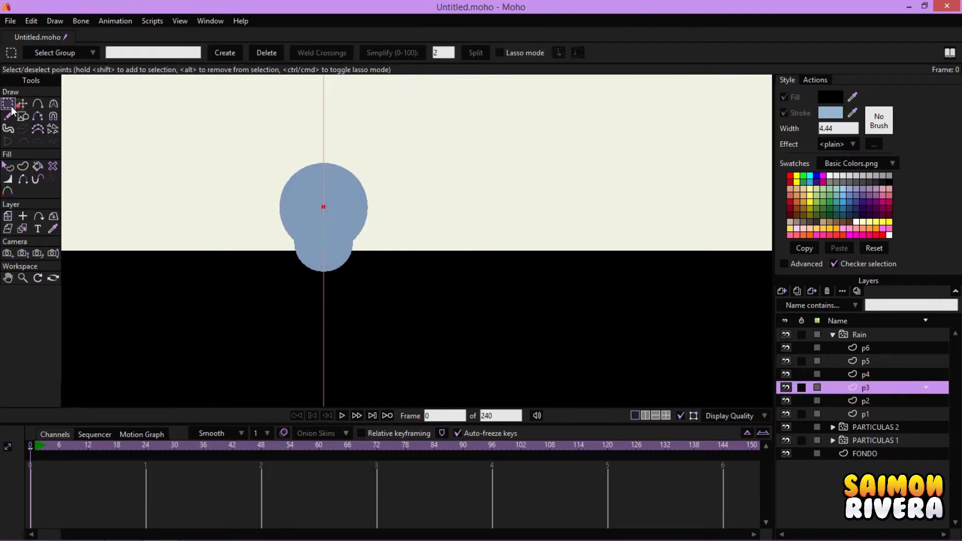
pyautogui.click(367, 300)
pyautogui.click(8, 179)
pyautogui.doubleClick(184, 53)
pyautogui.write('55')
pyautogui.press('Return')
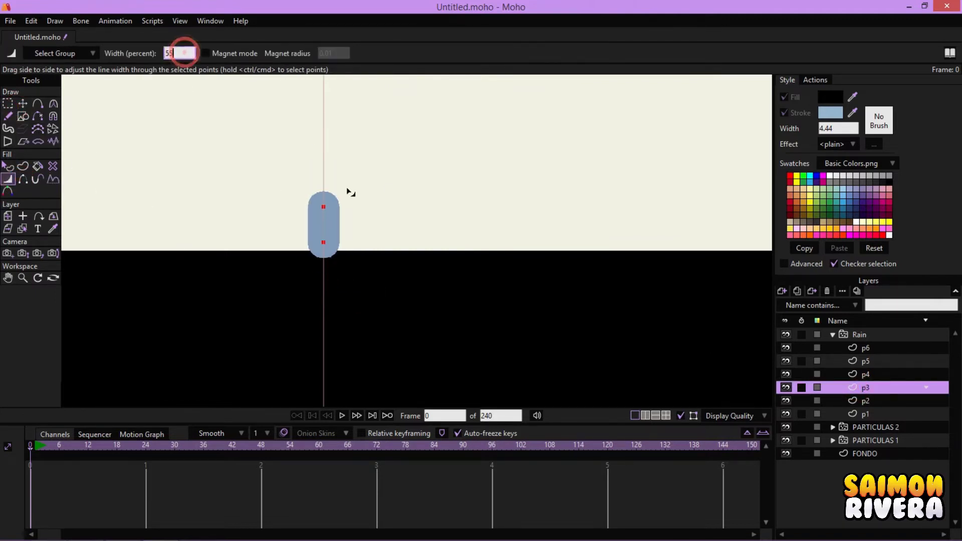
# Set the line width of the p4 and p5 drop shapes to 55%
pyautogui.click(849, 375)
pyautogui.click(8, 104)
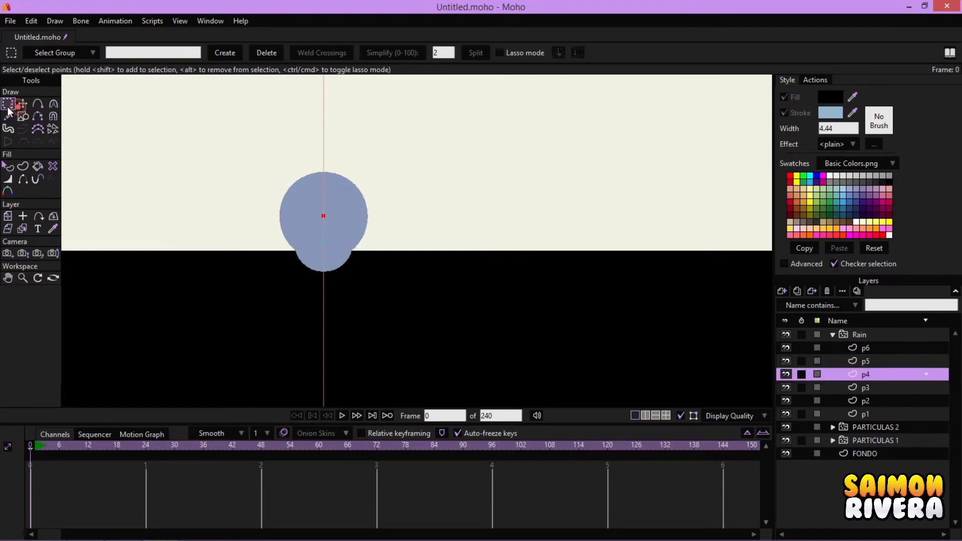
pyautogui.click(410, 320)
pyautogui.click(8, 179)
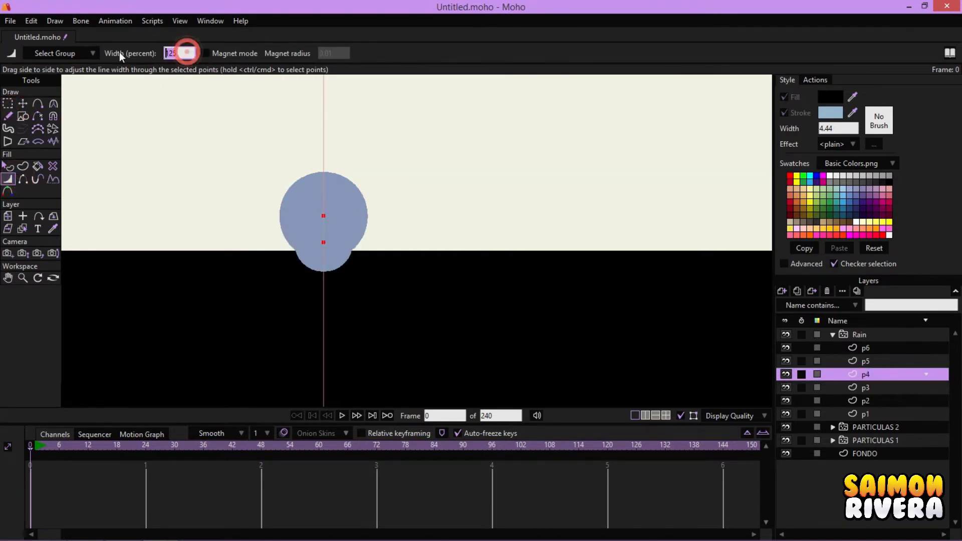
pyautogui.write('55')
pyautogui.press('Return')
pyautogui.click(872, 365)
pyautogui.click(7, 104)
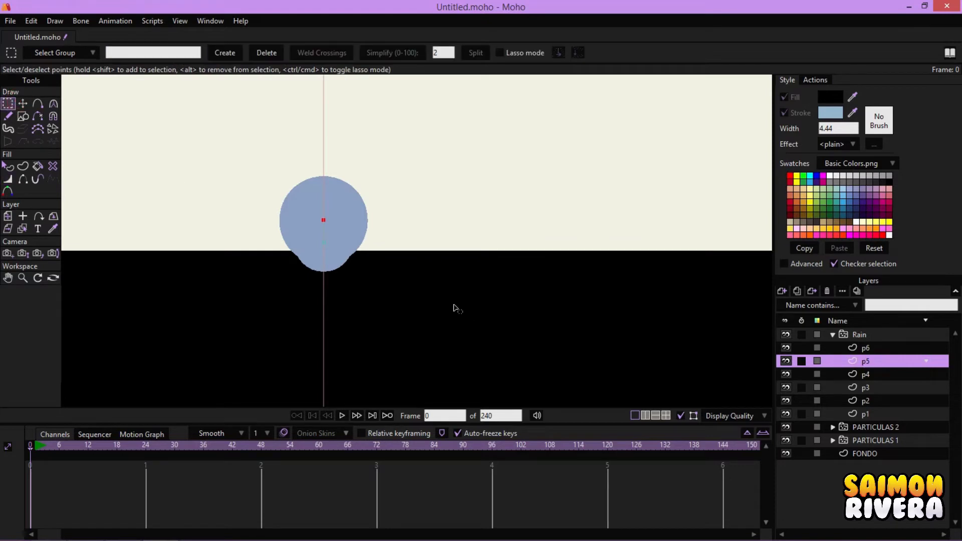
pyautogui.click(465, 316)
pyautogui.click(8, 179)
pyautogui.write('55')
pyautogui.press('Return')
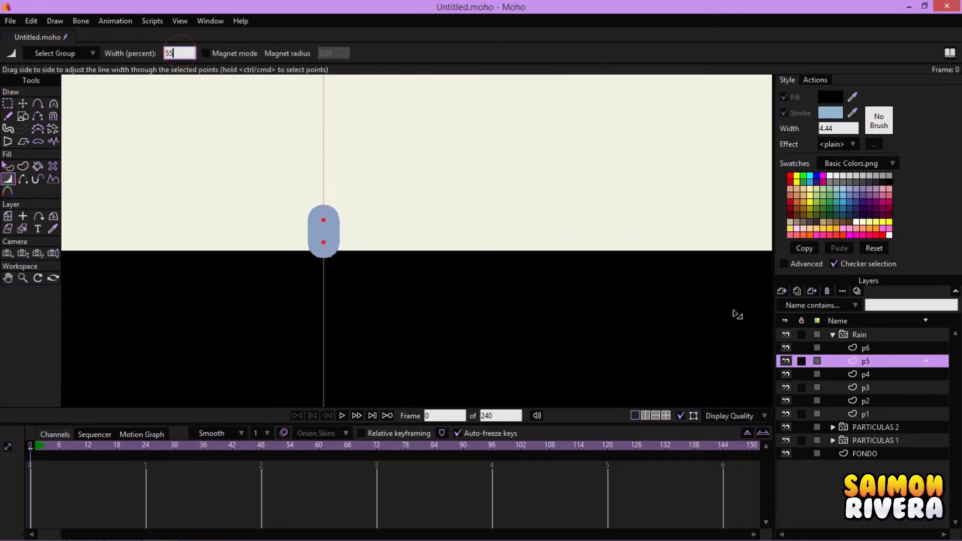
# Set the p6 drop shape's line width to 55% and collapse the Rain group
pyautogui.click(863, 348)
pyautogui.click(9, 103)
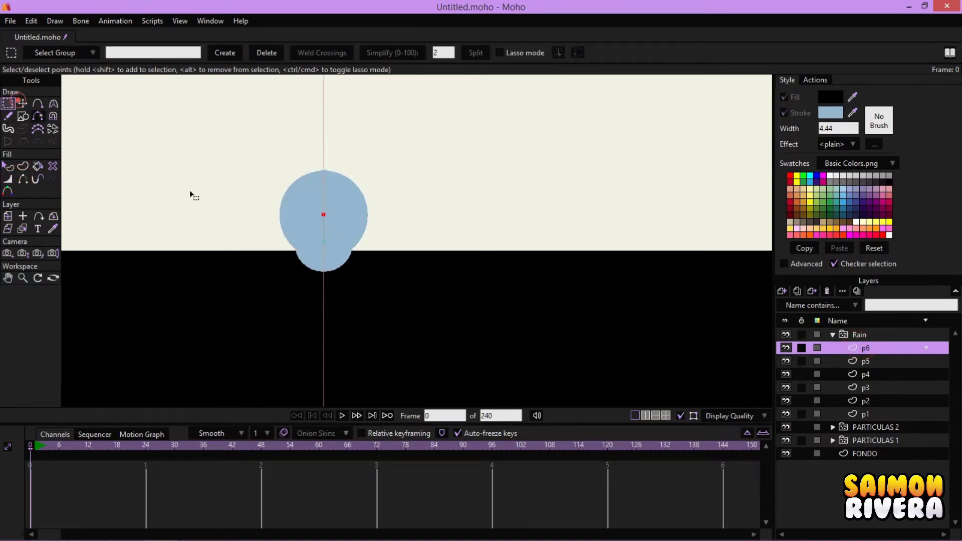
pyautogui.click(434, 285)
pyautogui.click(8, 179)
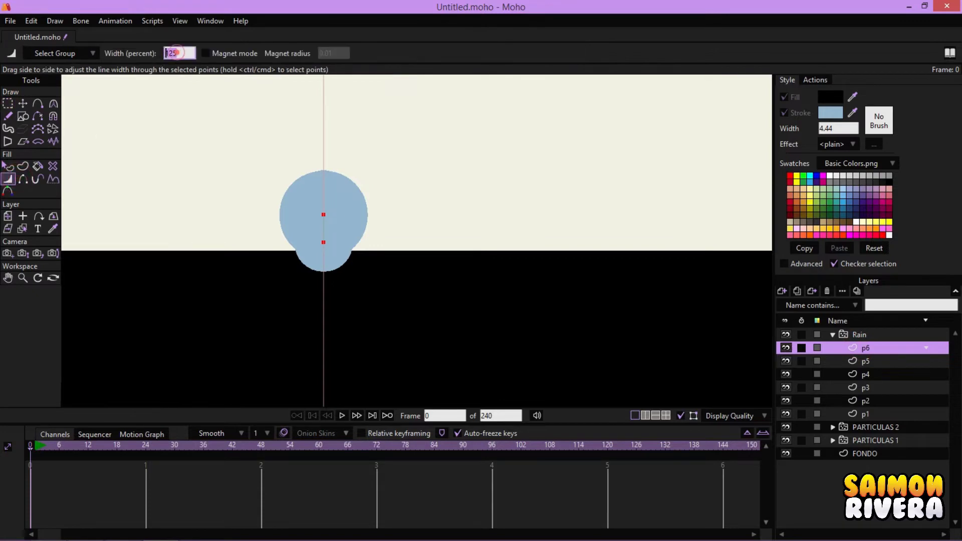
pyautogui.write('55')
pyautogui.press('Return')
pyautogui.click(835, 335)
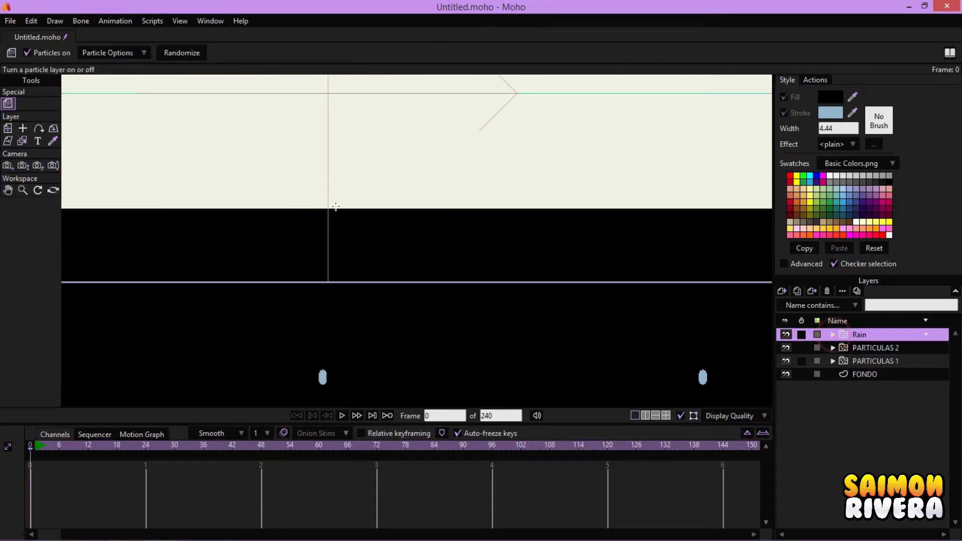
# Play the animation and zoom over the frame to watch the thinner rain drops fall
pyautogui.moveTo(424, 196); pyautogui.dragTo(467, 133)
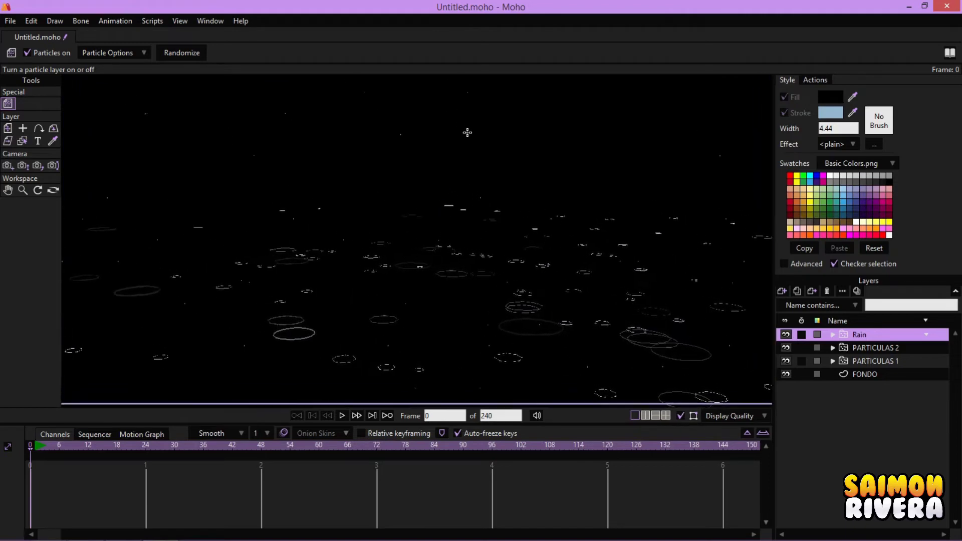
pyautogui.click(343, 416)
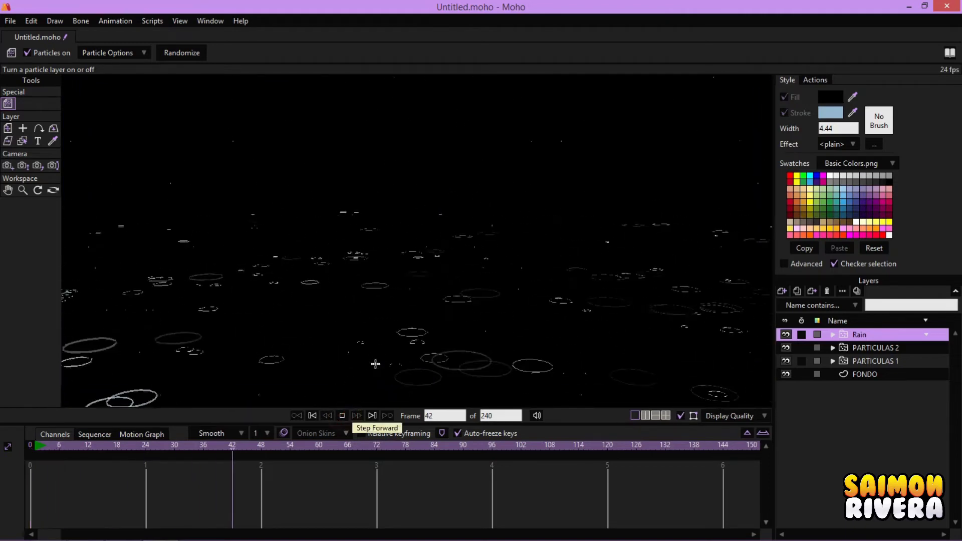
pyautogui.scroll(-3, 411, 271)
pyautogui.scroll(3, 425, 221)
pyautogui.scroll(-3, 417, 244)
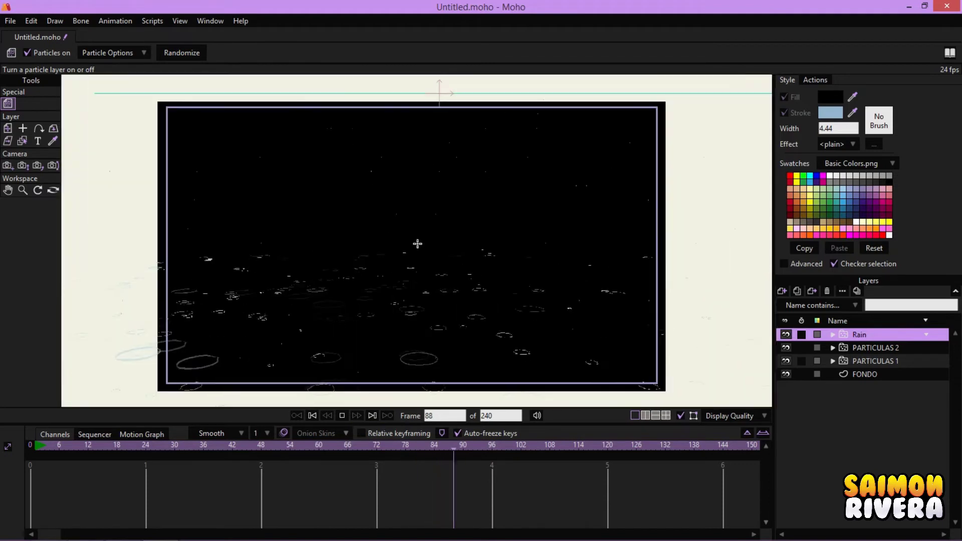
pyautogui.scroll(3, 434, 160)
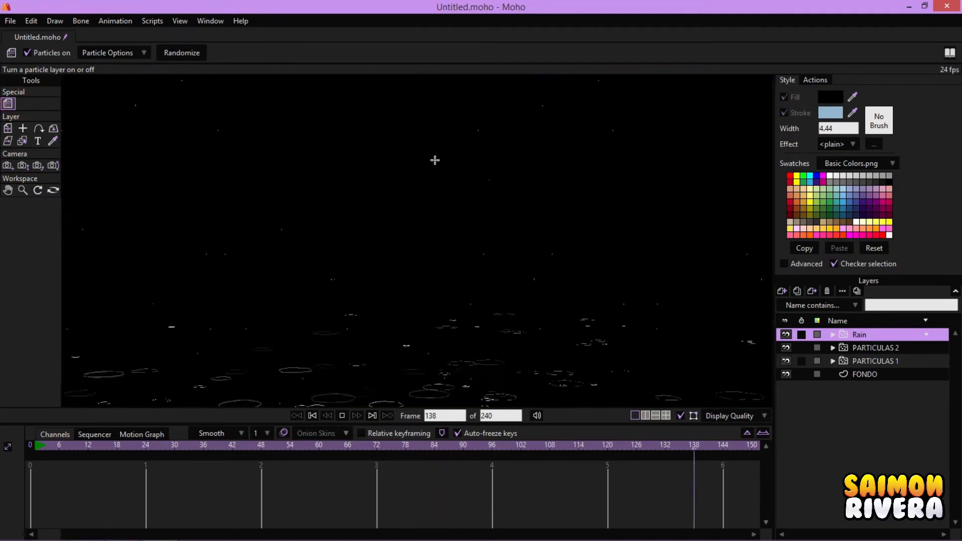
pyautogui.scroll(2, 451, 221)
pyautogui.scroll(-4, 451, 221)
pyautogui.moveTo(451, 221); pyautogui.dragTo(454, 172)
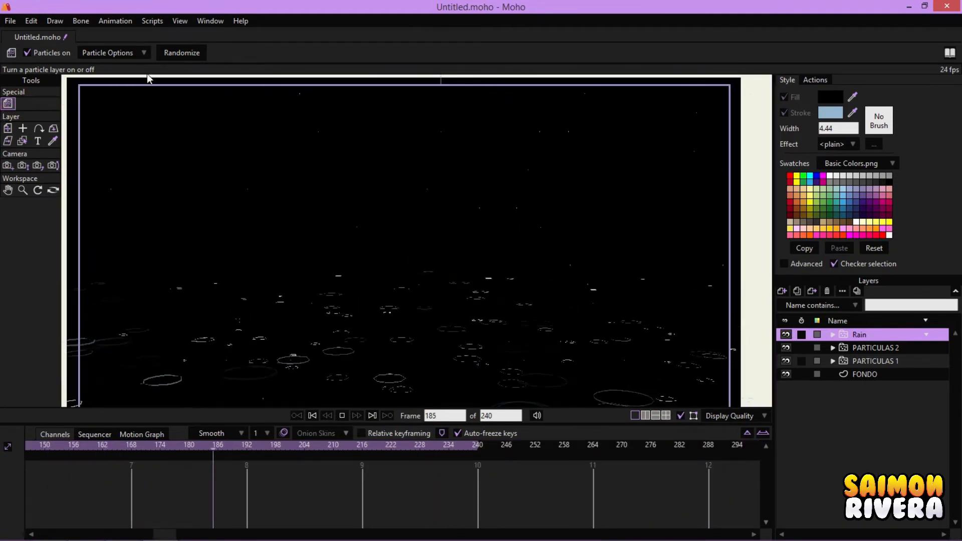
pyautogui.click(140, 54)
# Set the Rain particles' source depth to 5.25 and close the particle settings
pyautogui.click(149, 160)
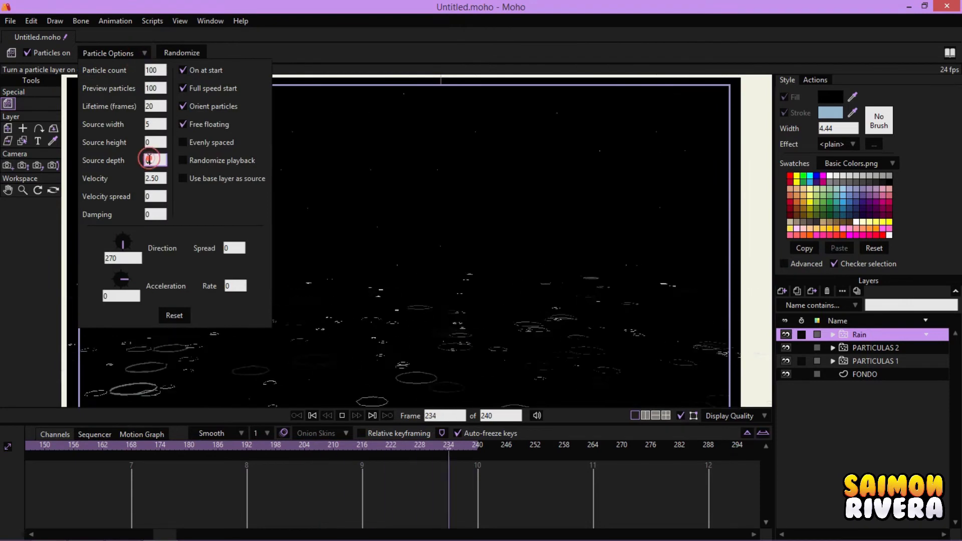
pyautogui.write('5')
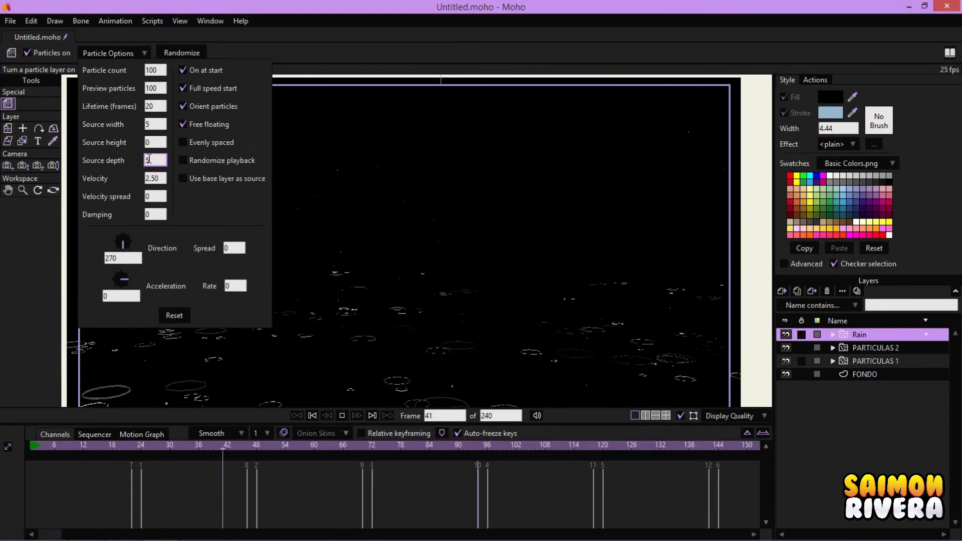
pyautogui.write('.25')
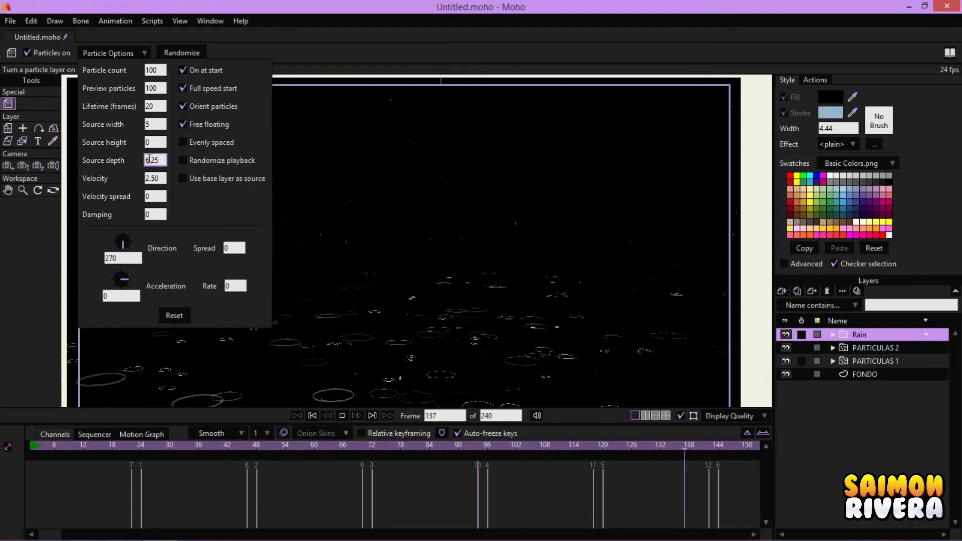
pyautogui.scroll(4, 149, 158)
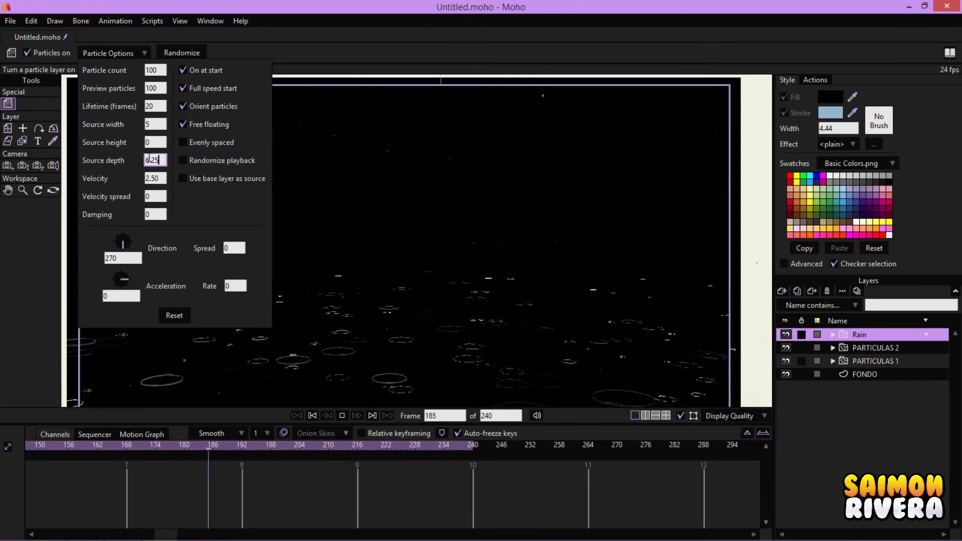
pyautogui.scroll(3, 150, 158)
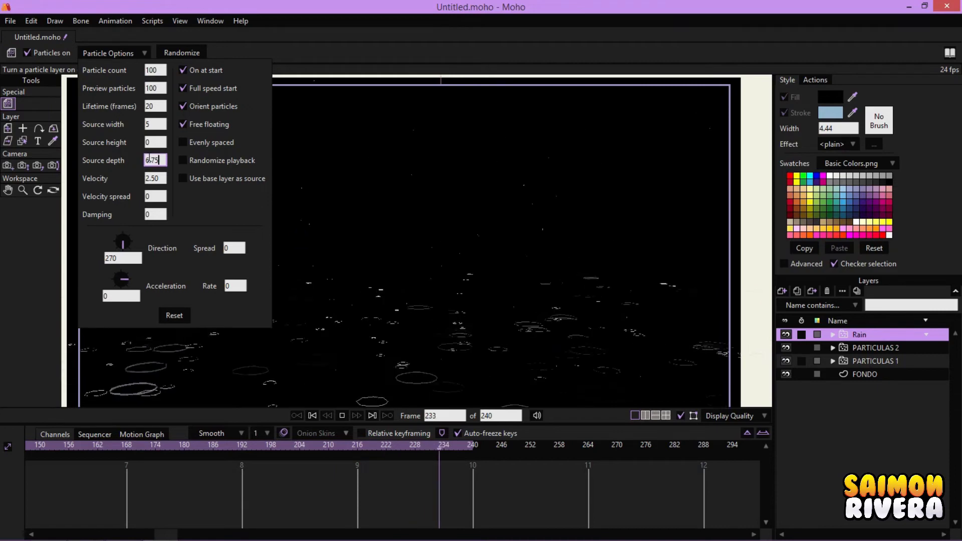
pyautogui.moveTo(402, 257); pyautogui.dragTo(403, 164)
pyautogui.scroll(-2, 404, 164)
pyautogui.scroll(-1, 401, 278)
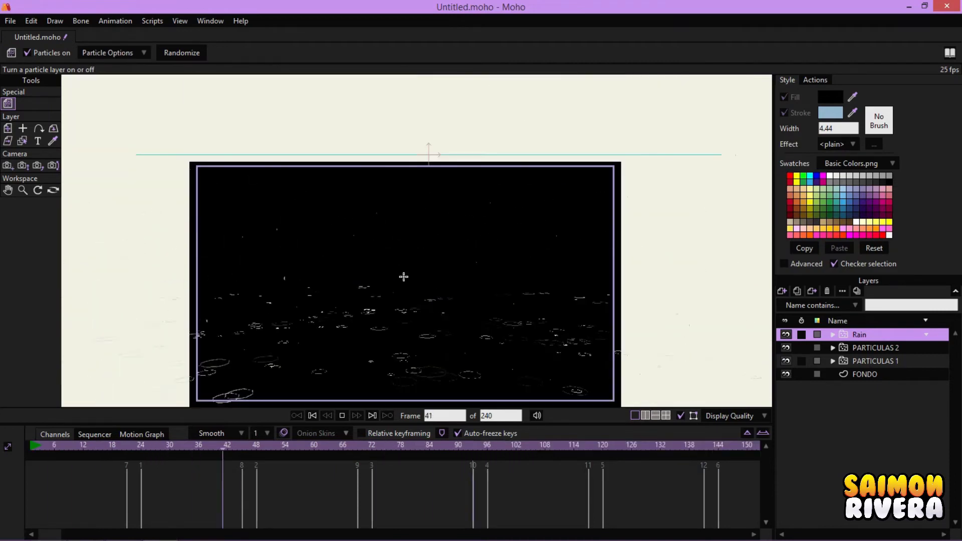
pyautogui.click(341, 416)
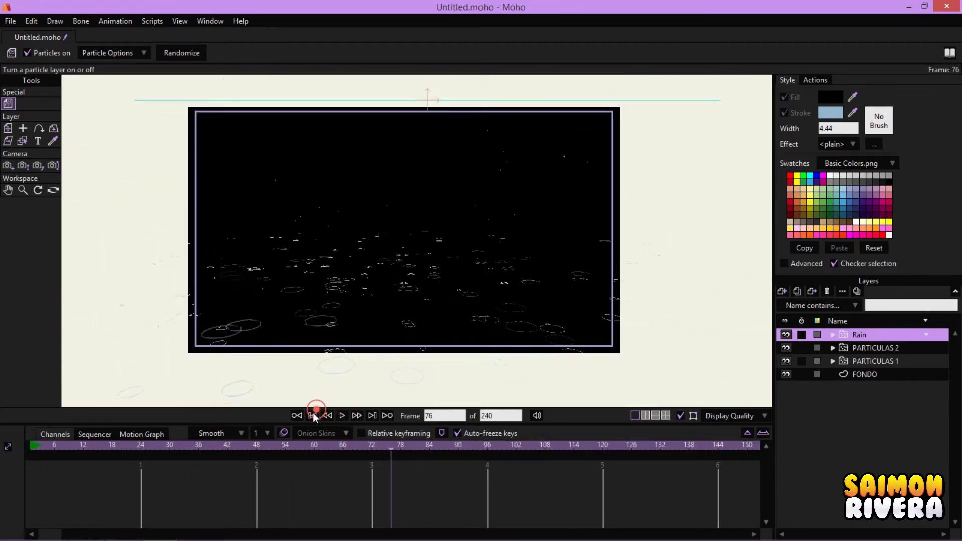
pyautogui.click(313, 415)
pyautogui.scroll(-2, 477, 242)
pyautogui.scroll(3, 499, 254)
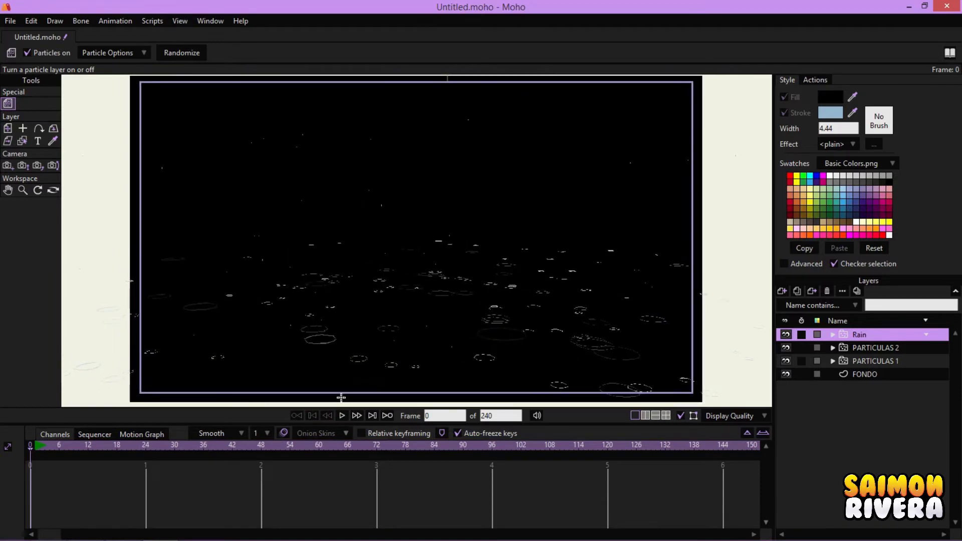
pyautogui.click(344, 420)
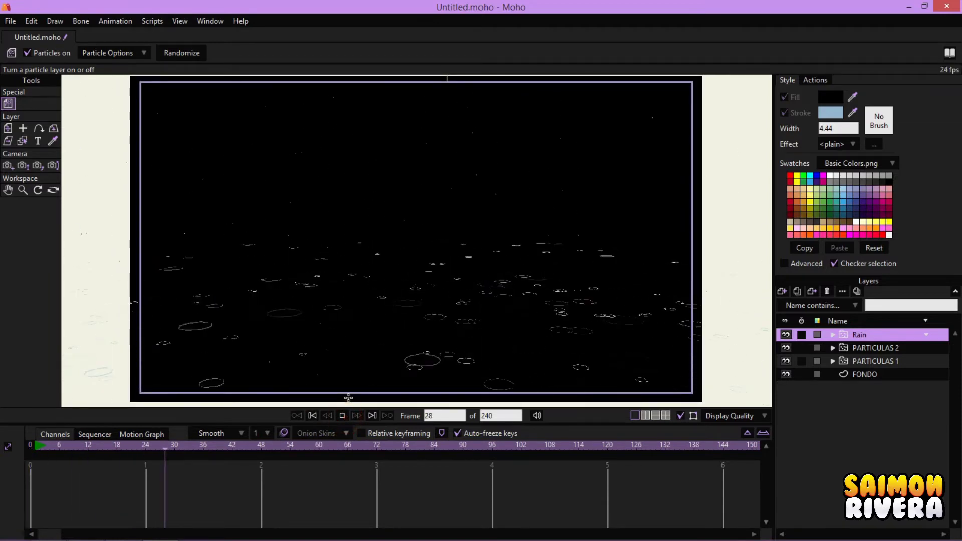
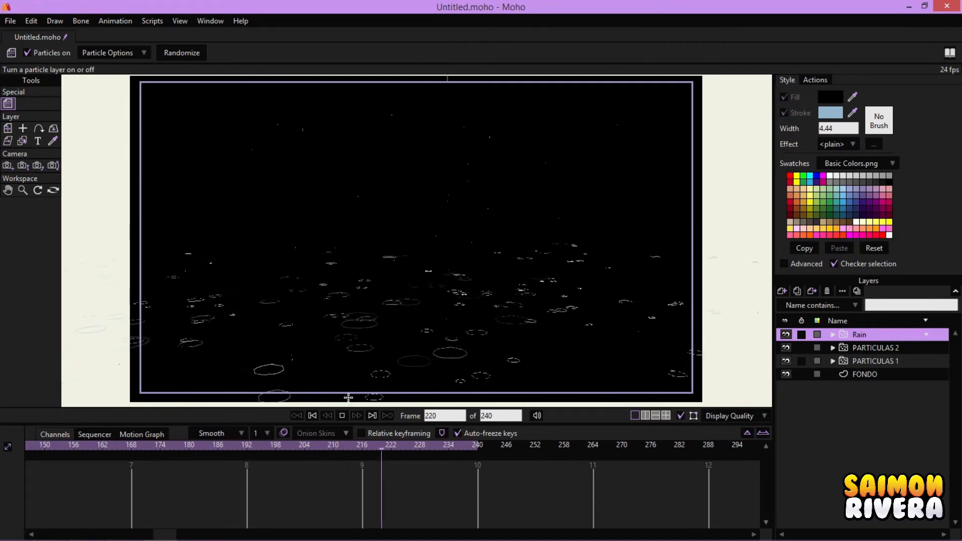
# Replay the rain animation and render a preview frame, then return to frame 0
pyautogui.click(341, 416)
pyautogui.click(313, 416)
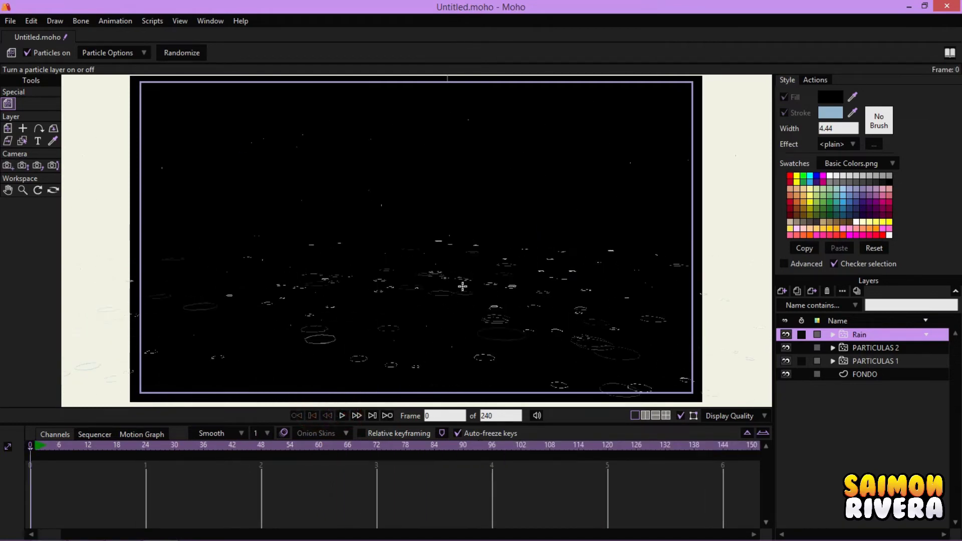
pyautogui.click(345, 416)
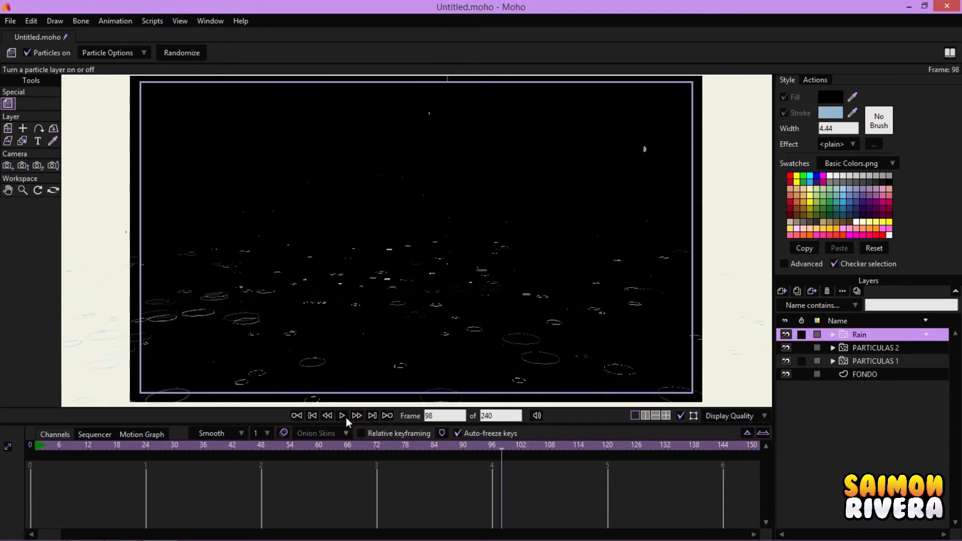
pyautogui.hotkey('ctrl', 'r')
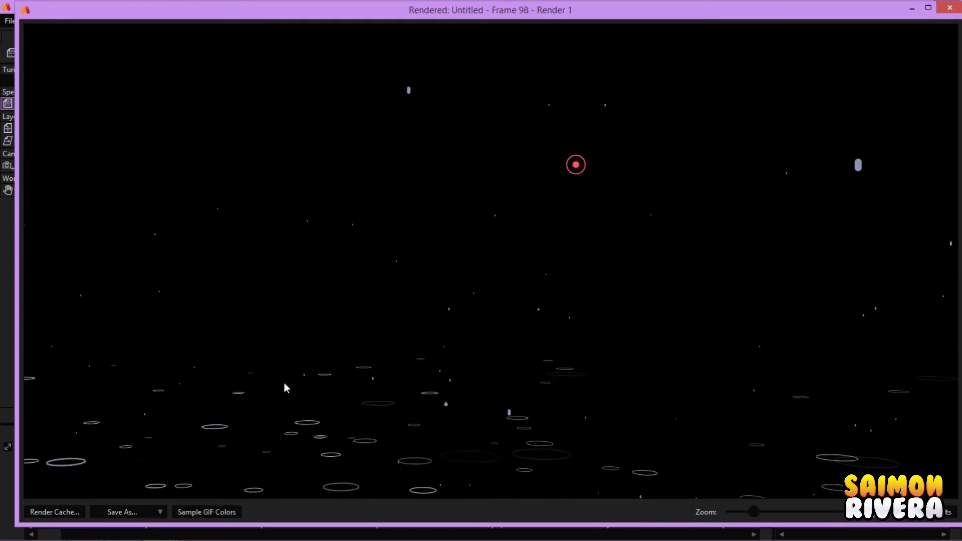
pyautogui.click(949, 8)
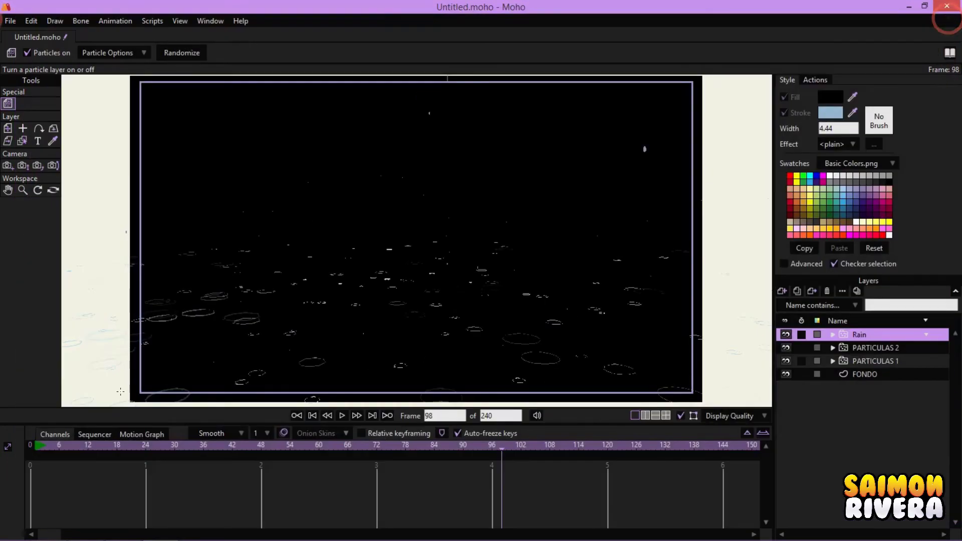
pyautogui.click(31, 446)
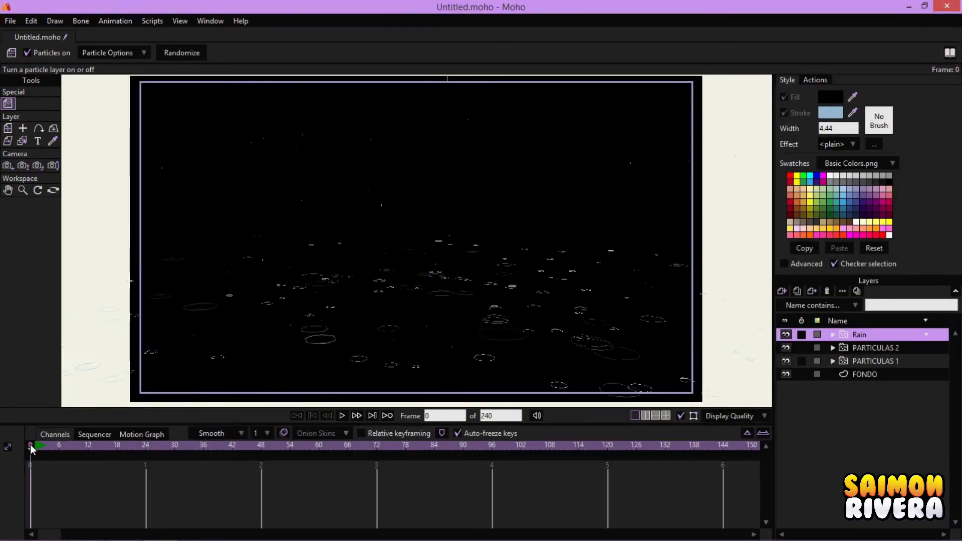
# Review the Efecto 1 and Efecto 2 keyframes inside PARTICULAS 2 and replay the animation
pyautogui.click(865, 347)
pyautogui.click(862, 361)
pyautogui.click(860, 347)
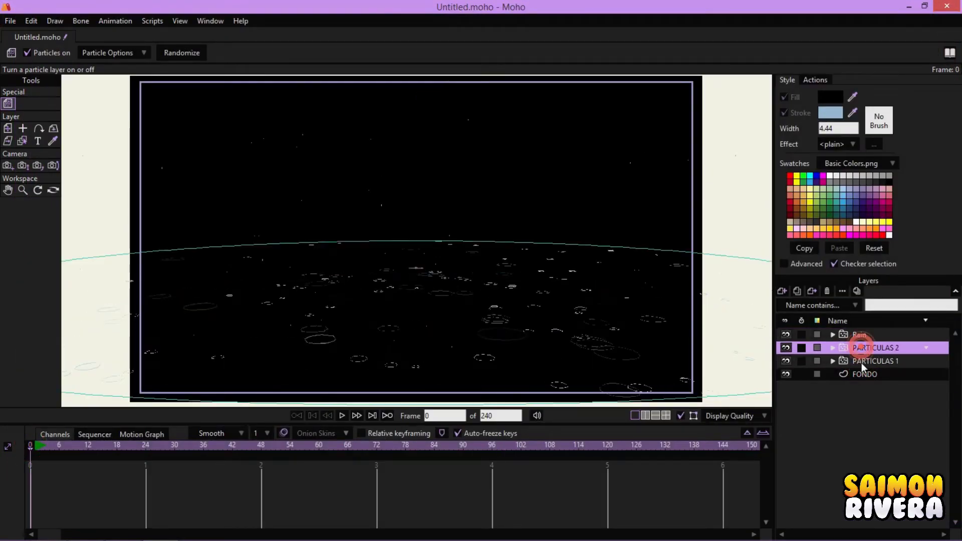
pyautogui.click(859, 337)
pyautogui.click(863, 348)
pyautogui.click(833, 348)
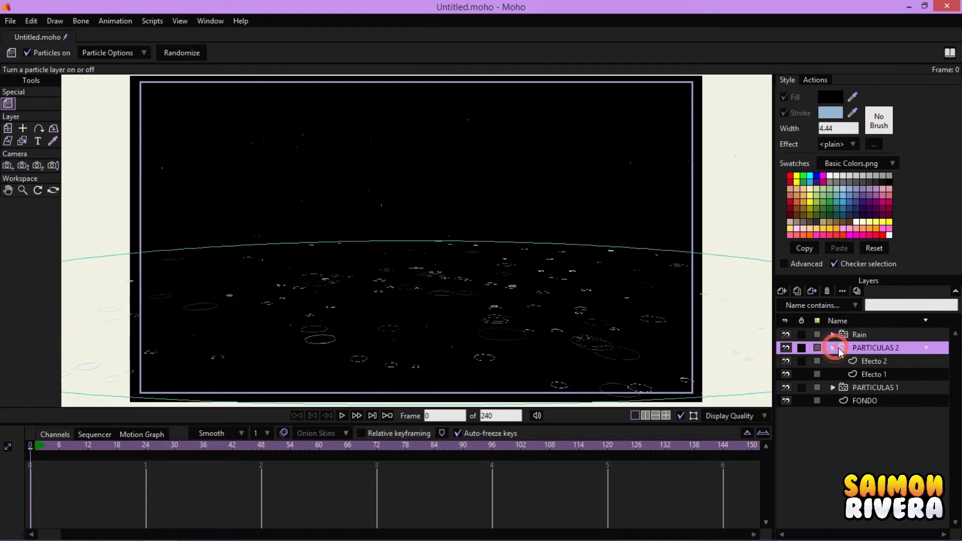
pyautogui.click(866, 370)
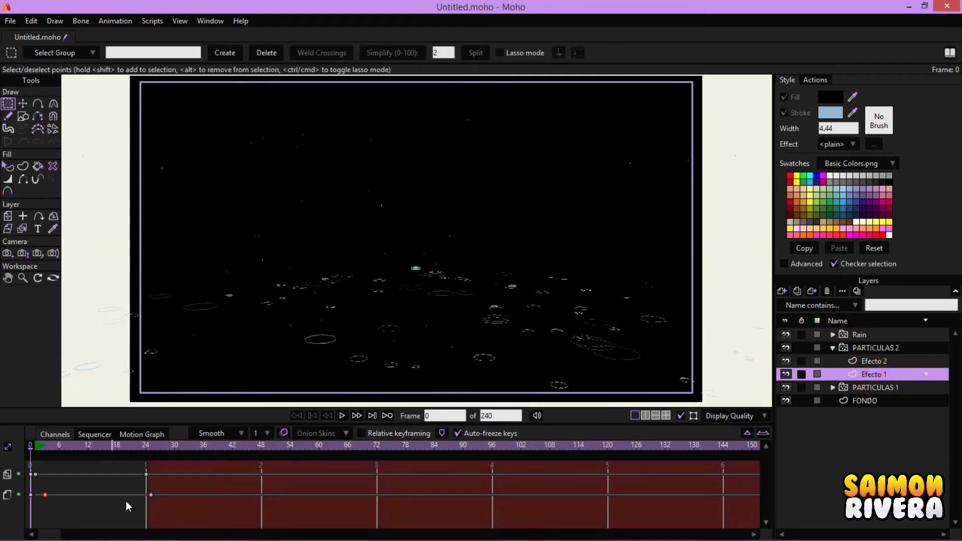
pyautogui.moveTo(174, 504); pyautogui.dragTo(166, 474)
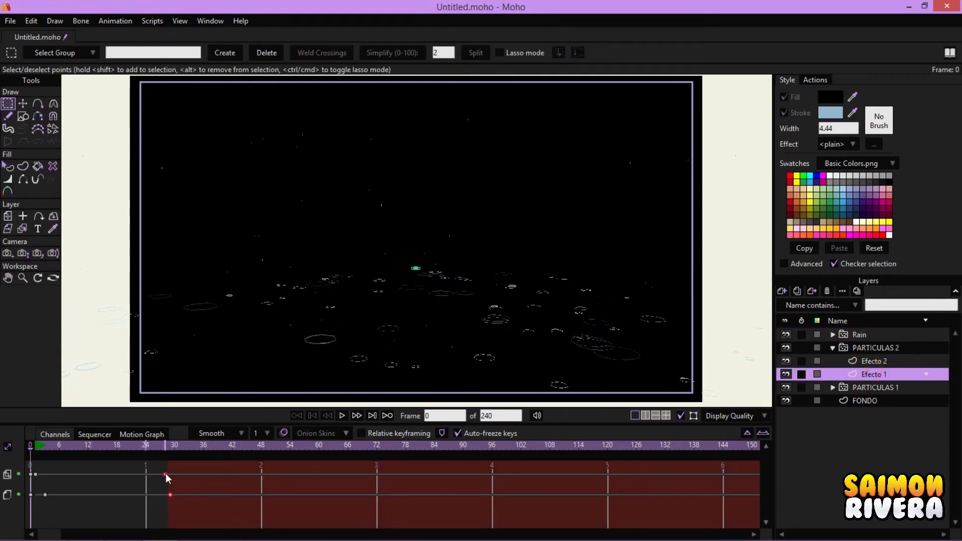
pyautogui.click(886, 361)
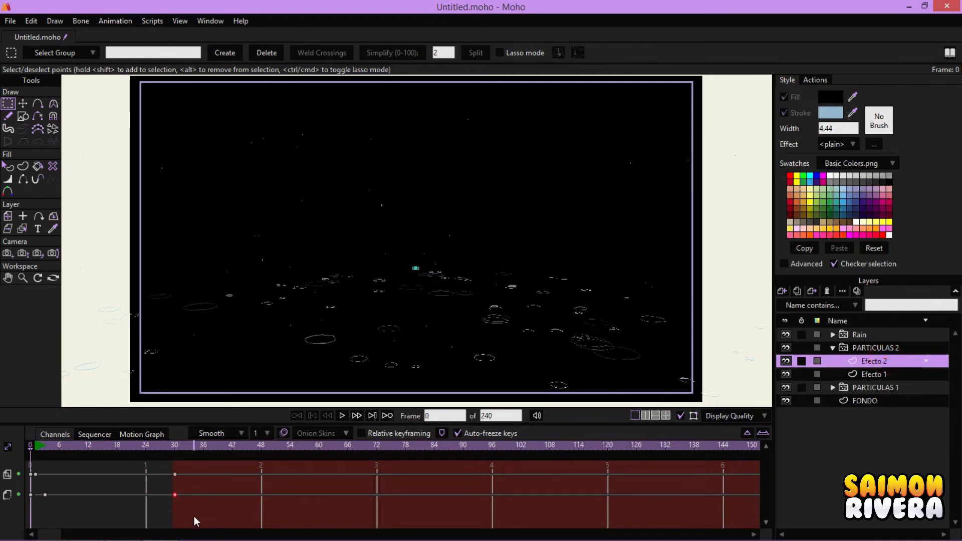
pyautogui.moveTo(194, 521); pyautogui.dragTo(203, 479)
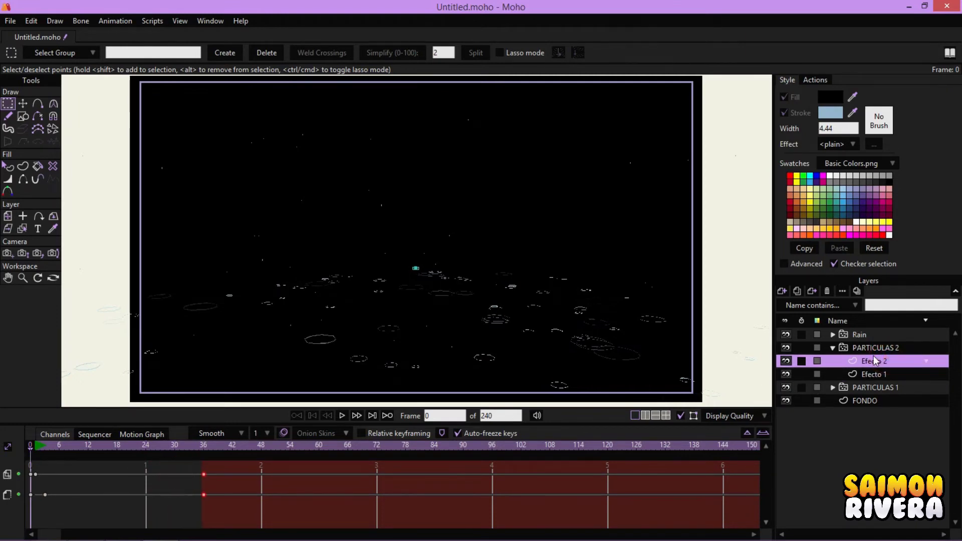
pyautogui.click(833, 349)
pyautogui.click(340, 416)
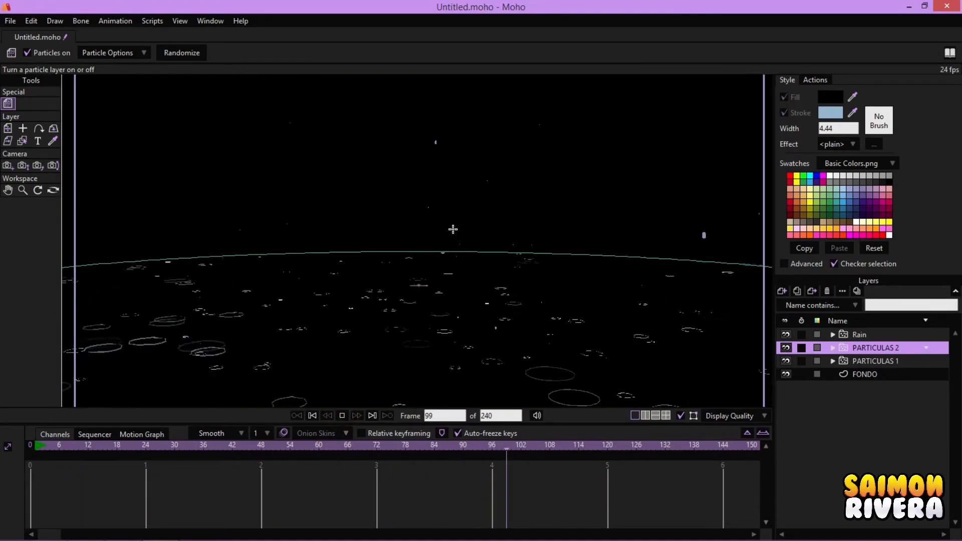
pyautogui.click(342, 416)
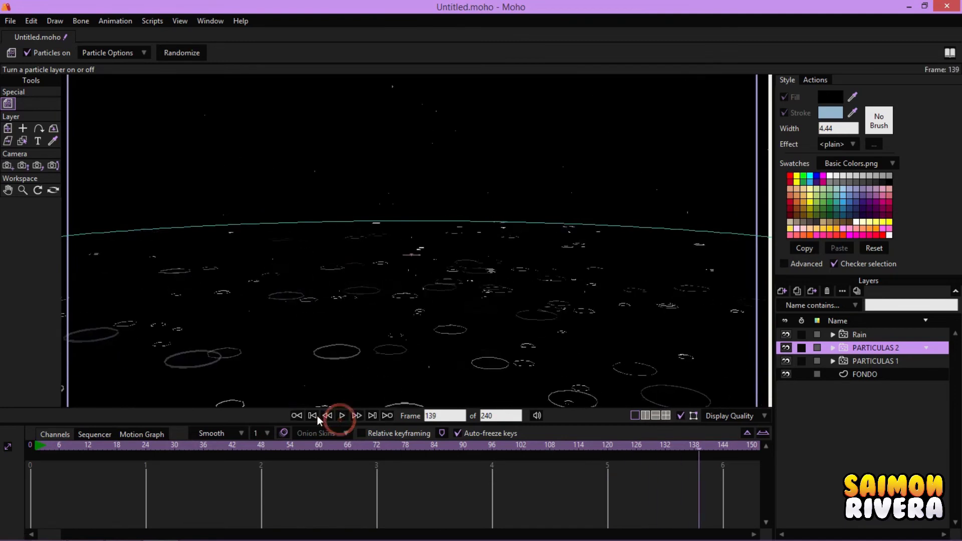
pyautogui.click(312, 415)
# Add a new vector layer named COLOR 1 above Rain
pyautogui.click(869, 335)
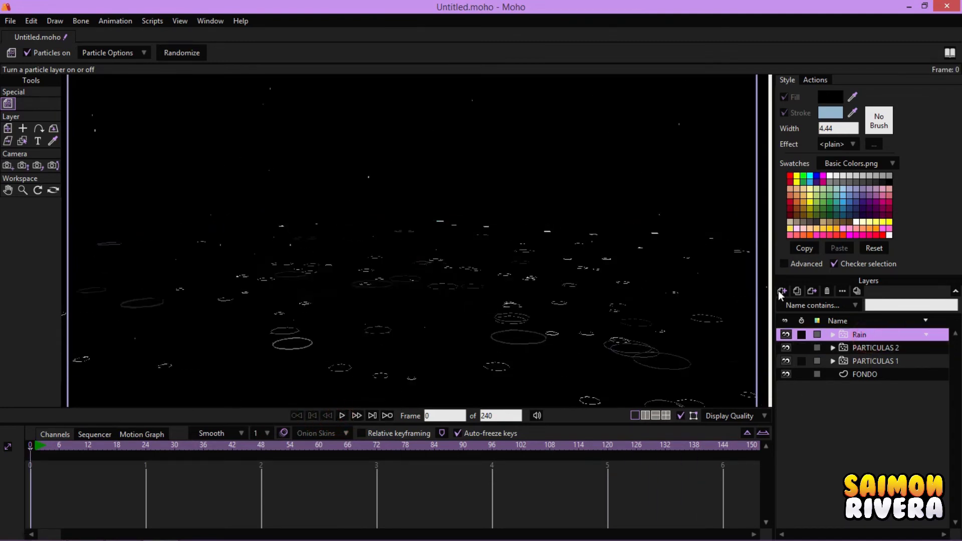
pyautogui.click(781, 294)
pyautogui.click(785, 306)
pyautogui.doubleClick(929, 335)
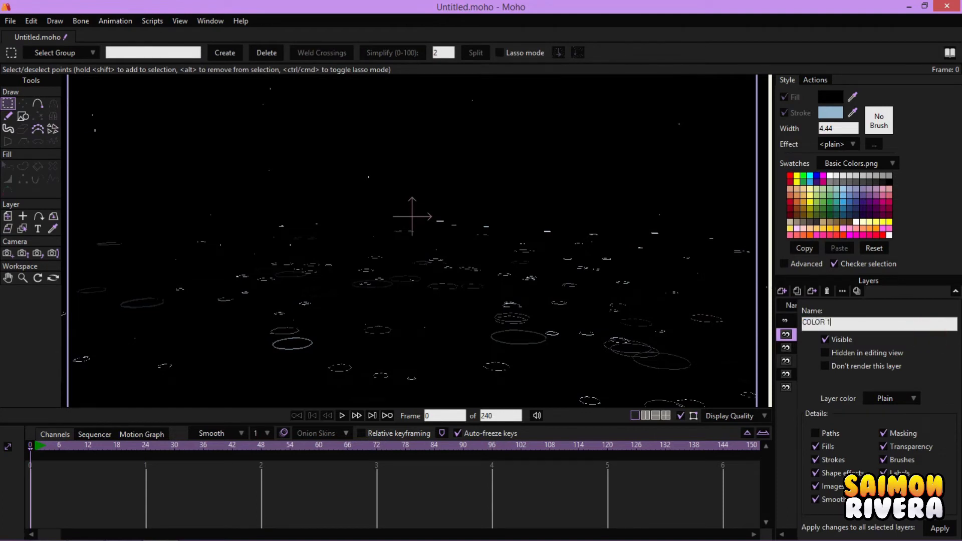
pyautogui.write('COLOR 1')
pyautogui.press('Return')
# Draw a frame-sized rectangle on COLOR 1 and fill it with colour
pyautogui.click(30, 118)
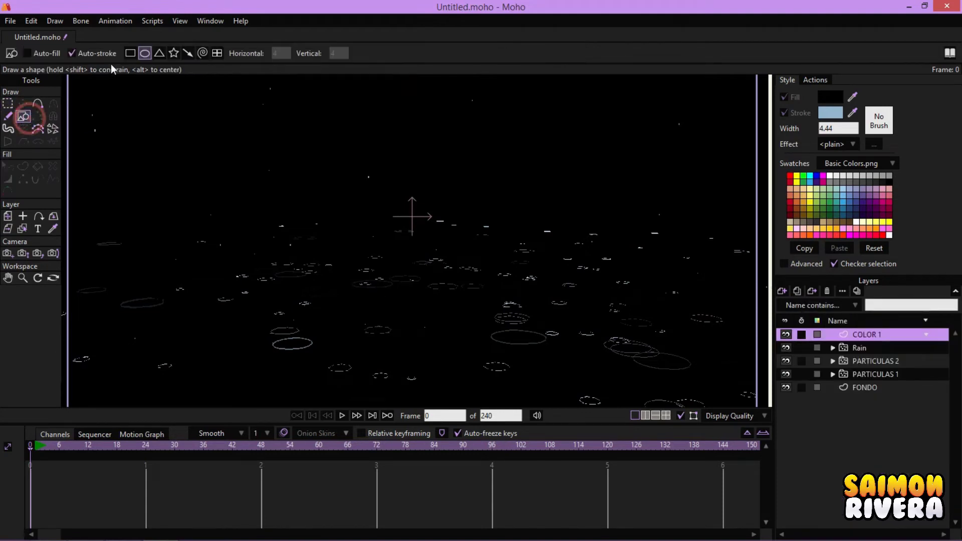
pyautogui.scroll(-3, 314, 157)
pyautogui.moveTo(183, 122); pyautogui.dragTo(558, 341)
pyautogui.click(38, 165)
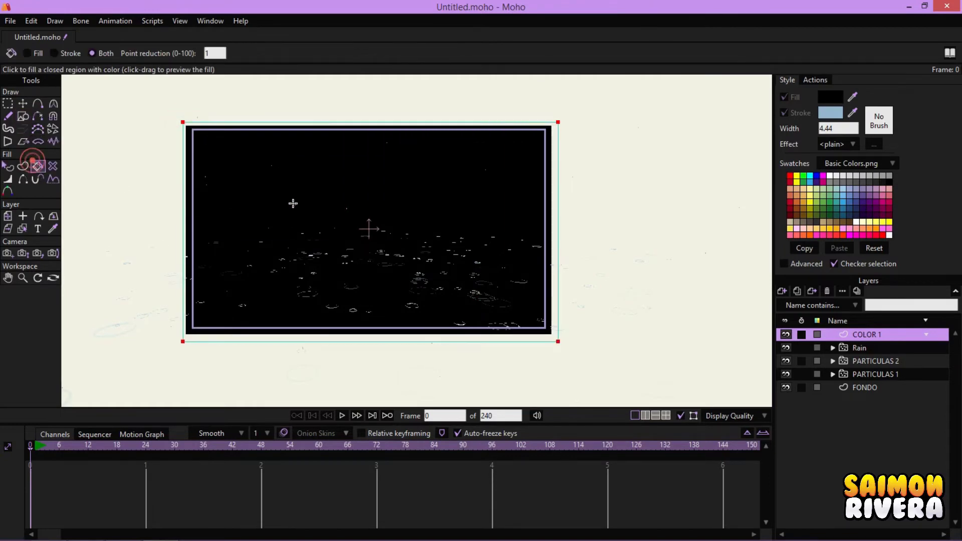
pyautogui.click(293, 202)
pyautogui.click(8, 166)
pyautogui.click(377, 181)
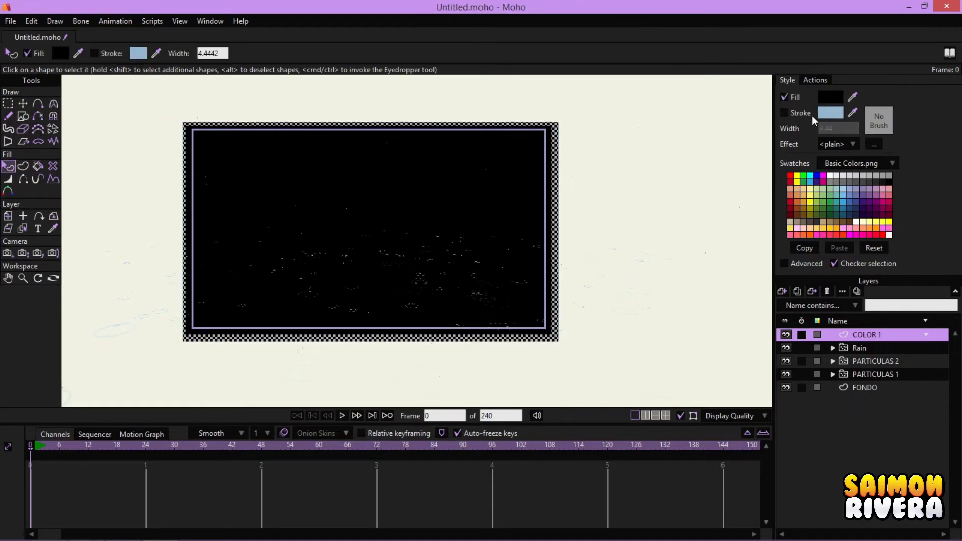
# Give the rectangle a Gradient fill effect with a vivid green first stop
pyautogui.click(830, 146)
pyautogui.click(855, 205)
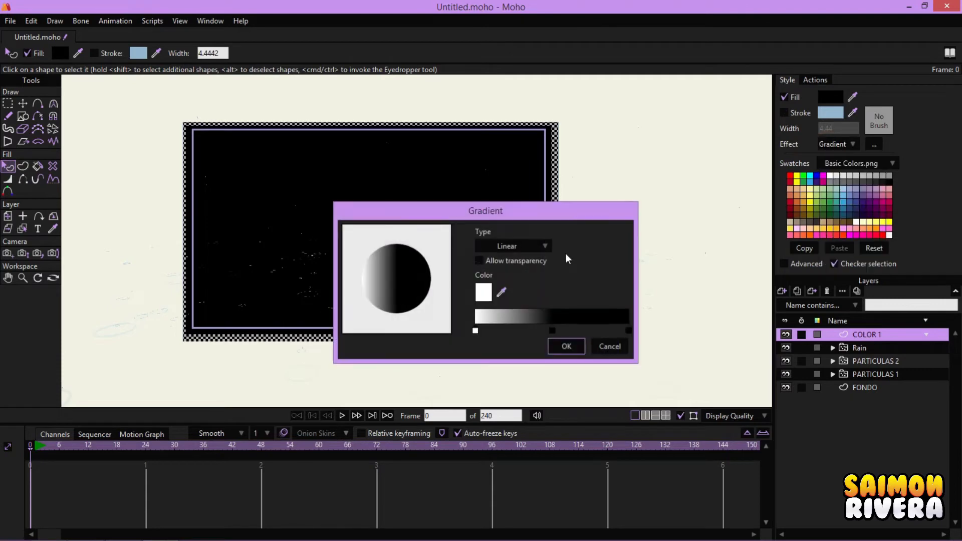
pyautogui.click(489, 298)
pyautogui.moveTo(831, 227); pyautogui.dragTo(834, 238)
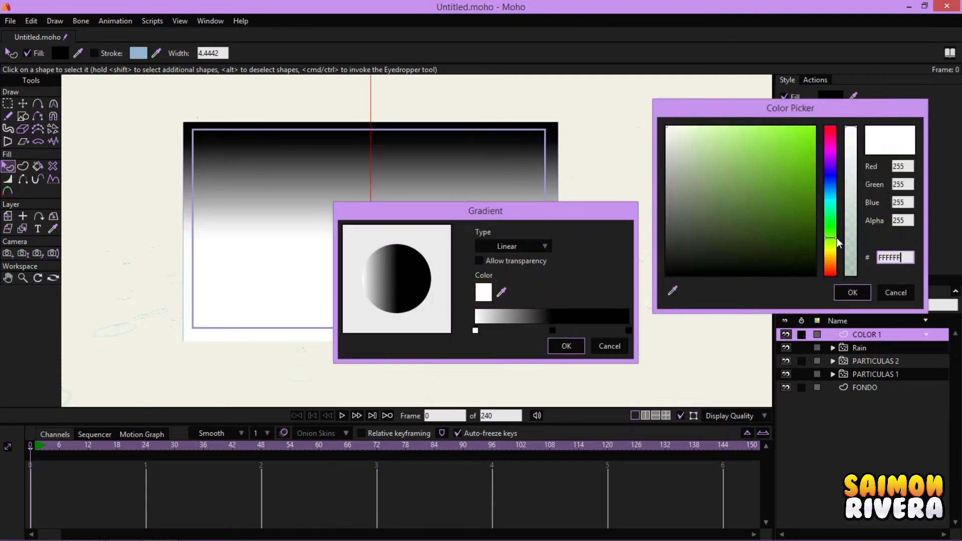
pyautogui.click(796, 247)
pyautogui.click(815, 127)
pyautogui.click(843, 284)
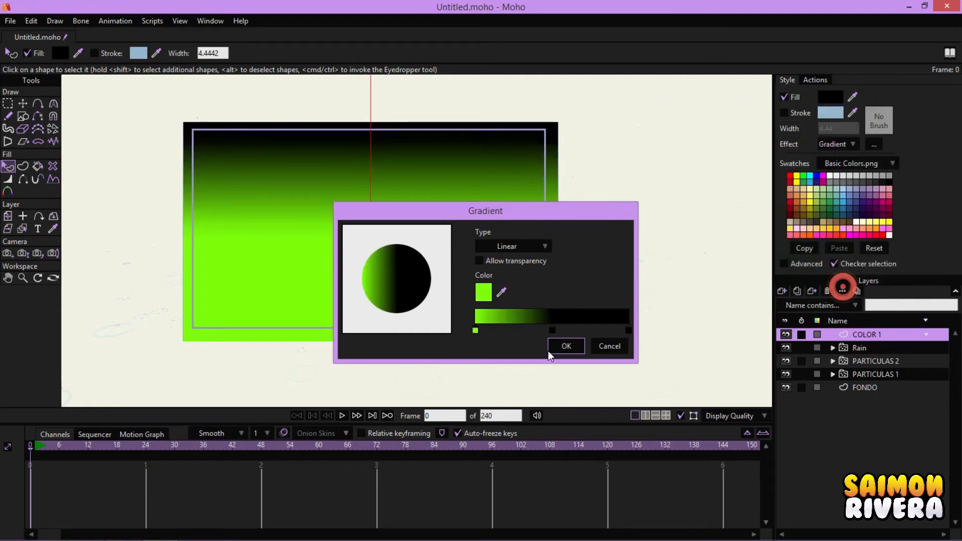
# Make the middle gradient stop cyan and the last stop bright magenta
pyautogui.doubleClick(551, 329)
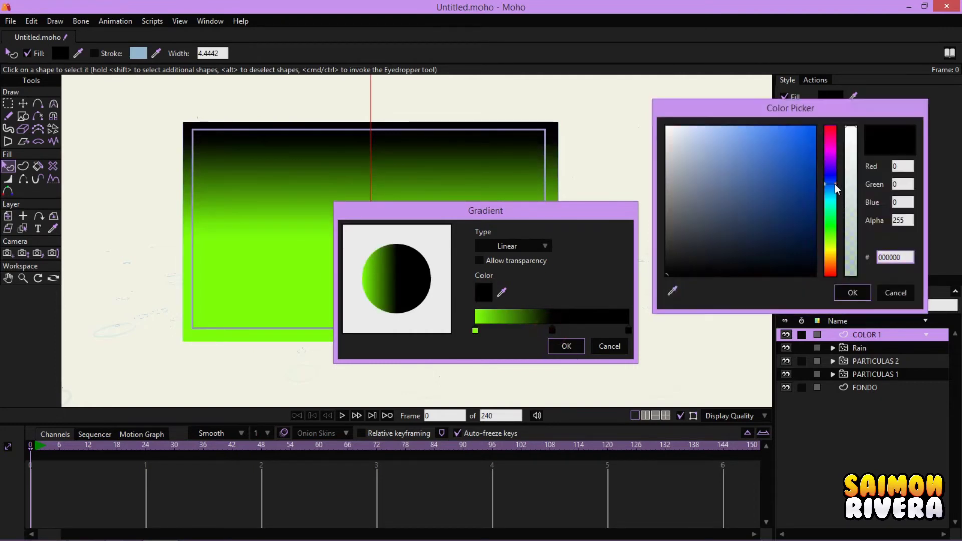
pyautogui.moveTo(836, 189); pyautogui.dragTo(832, 200)
pyautogui.click(788, 191)
pyautogui.click(853, 292)
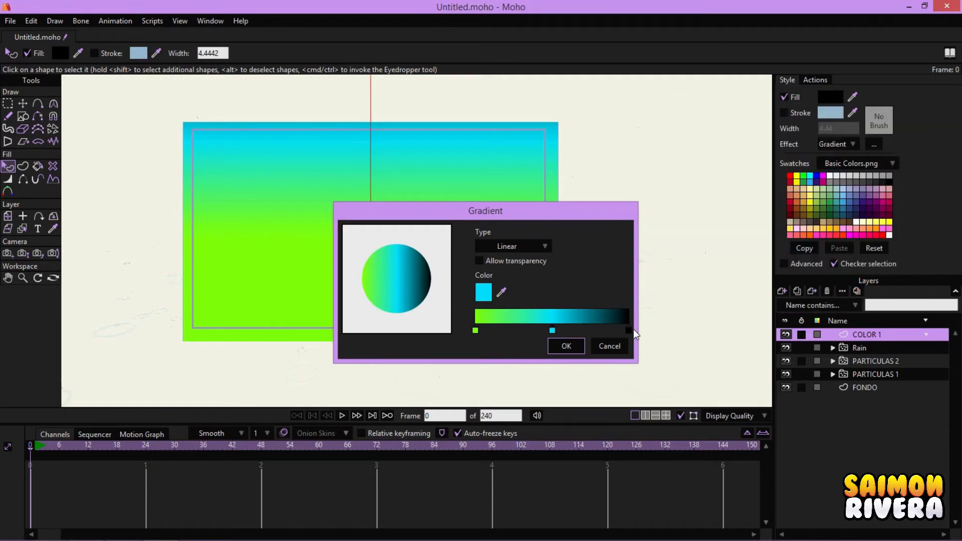
pyautogui.doubleClick(628, 329)
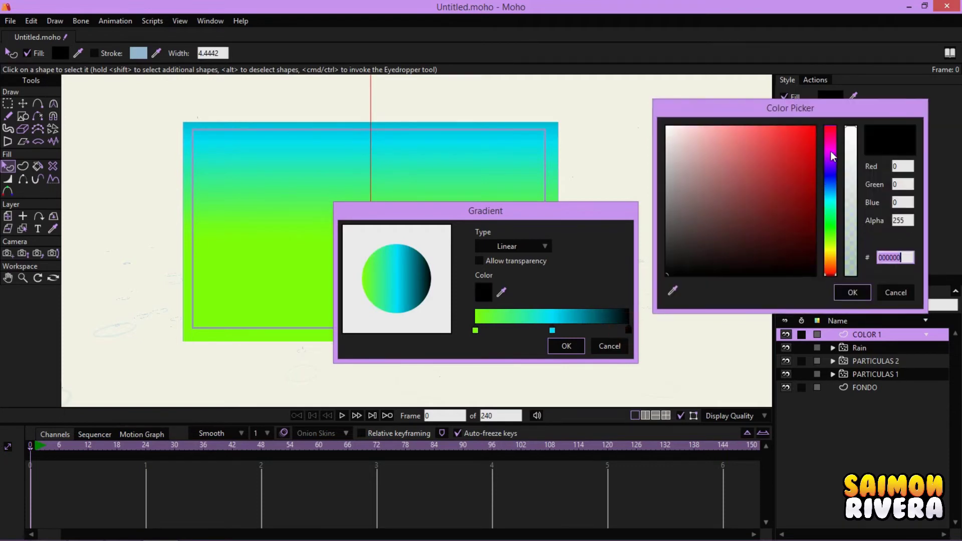
pyautogui.click(831, 146)
pyautogui.click(832, 145)
pyautogui.click(812, 177)
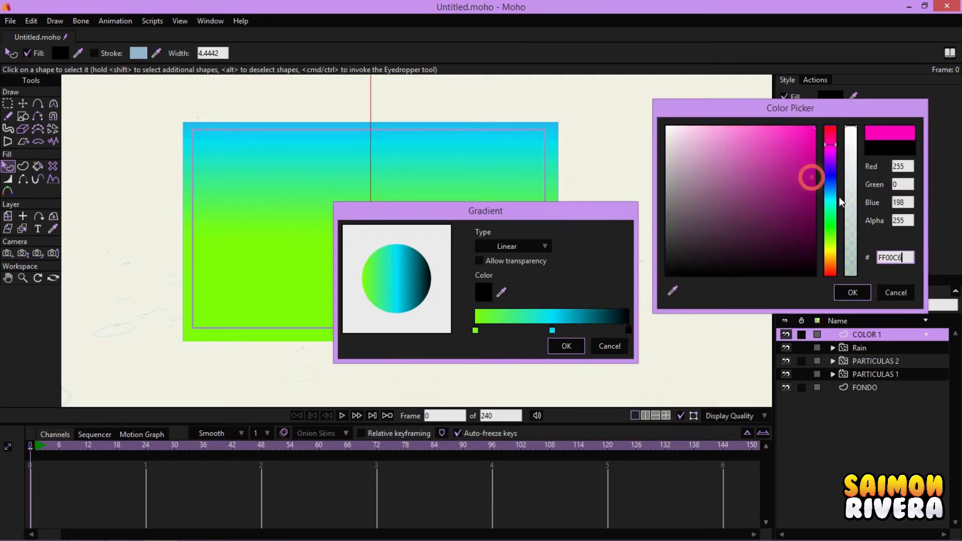
pyautogui.click(852, 293)
pyautogui.click(563, 346)
# Run the gradient vertically down the rectangle, adjusting its top end for more magenta
pyautogui.click(647, 276)
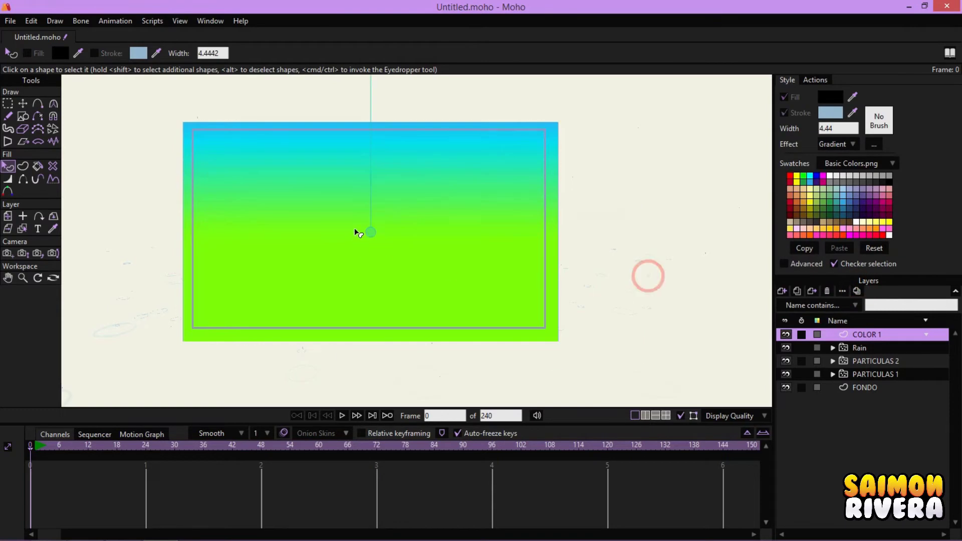
pyautogui.moveTo(367, 179); pyautogui.dragTo(368, 368)
pyautogui.moveTo(371, 177)
pyautogui.mouseDown()
pyautogui.moveTo(377, 61)
pyautogui.moveTo(372, 160)
pyautogui.mouseUp()
pyautogui.scroll(-1, 493, 244)
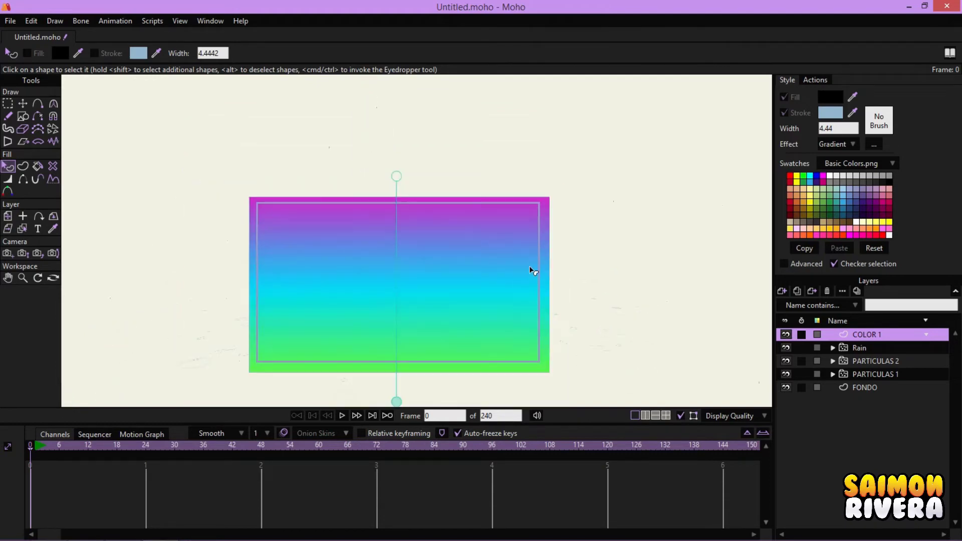
pyautogui.moveTo(529, 267); pyautogui.dragTo(523, 230)
# Create a group named TODA LA ESCENA and move COLOR 1 through PARTICULAS 1 into it
pyautogui.click(786, 292)
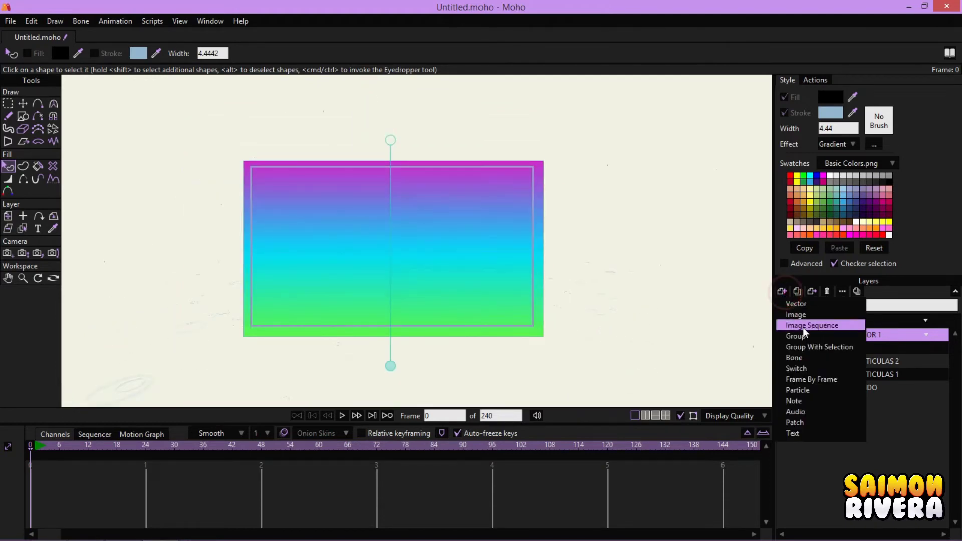
pyautogui.click(803, 326)
pyautogui.doubleClick(927, 335)
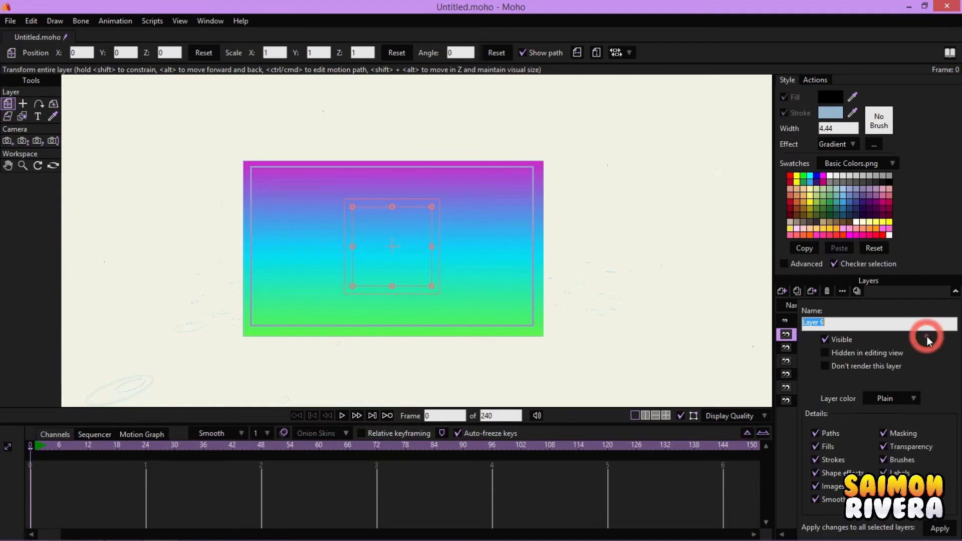
pyautogui.write('TOP')
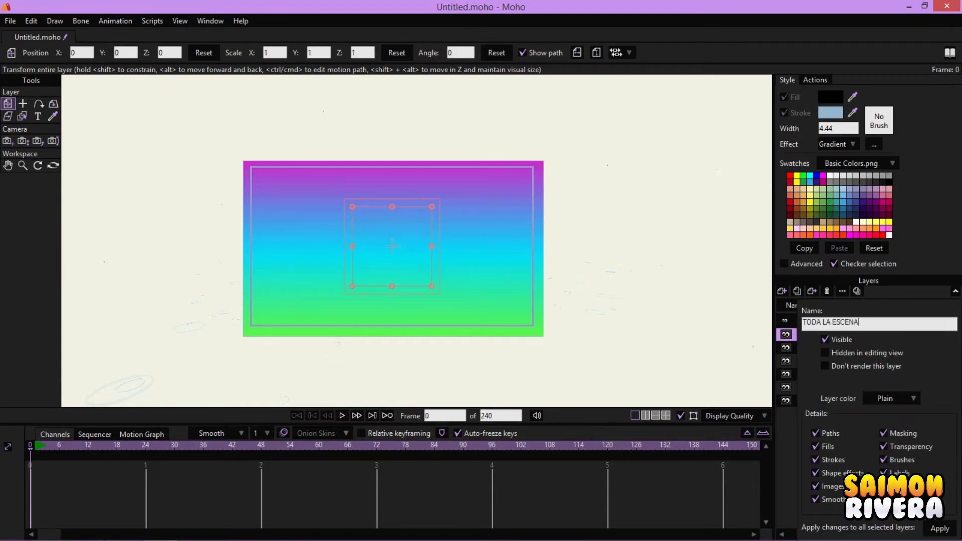
pyautogui.press('Return')
pyautogui.click(880, 346)
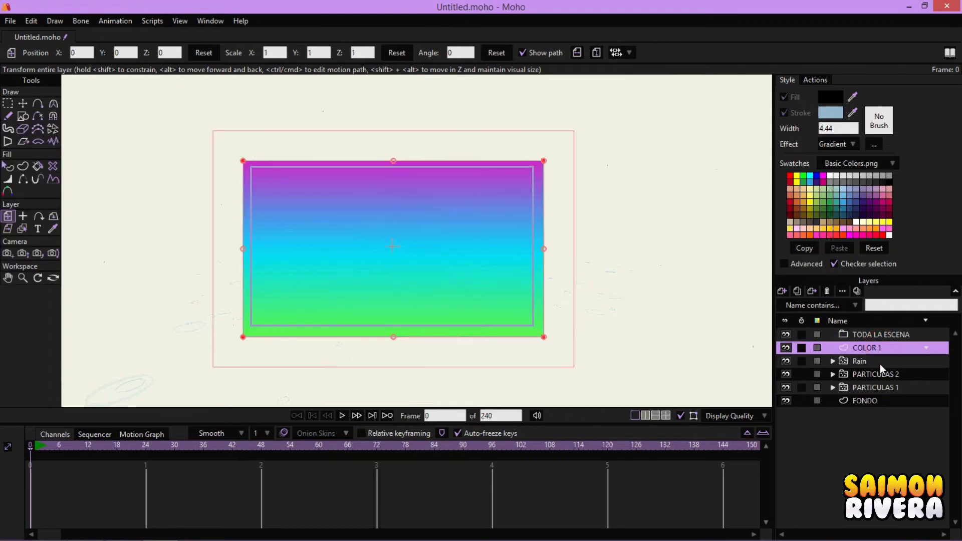
pyautogui.keyDown('shift'); pyautogui.click(874, 387); pyautogui.keyUp('shift')
pyautogui.moveTo(868, 348)
pyautogui.mouseDown()
pyautogui.moveTo(883, 338)
pyautogui.moveTo(870, 359)
pyautogui.mouseUp()
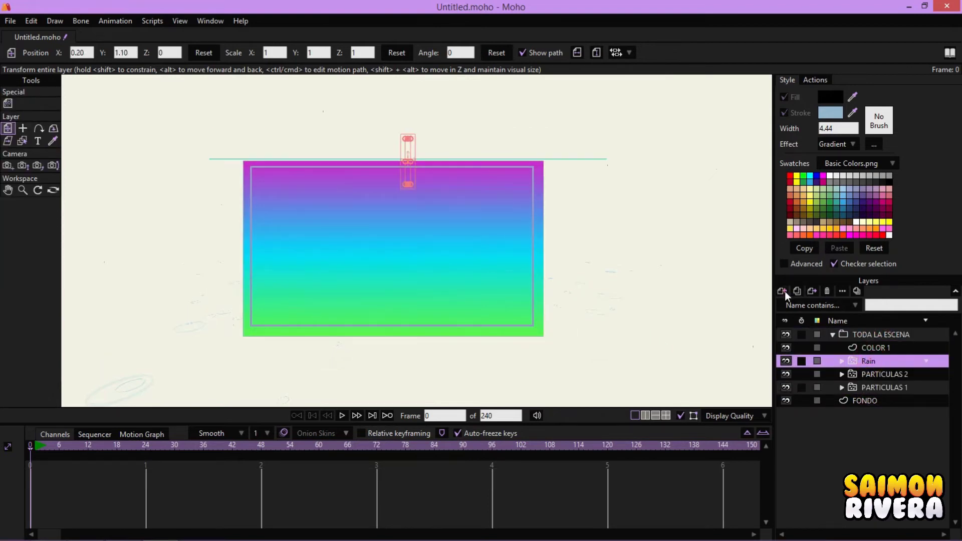
# Add a PARTICULAS group inside it holding Rain, PARTICULAS 2 and PARTICULAS 1, then collapse it
pyautogui.click(782, 291)
pyautogui.click(789, 336)
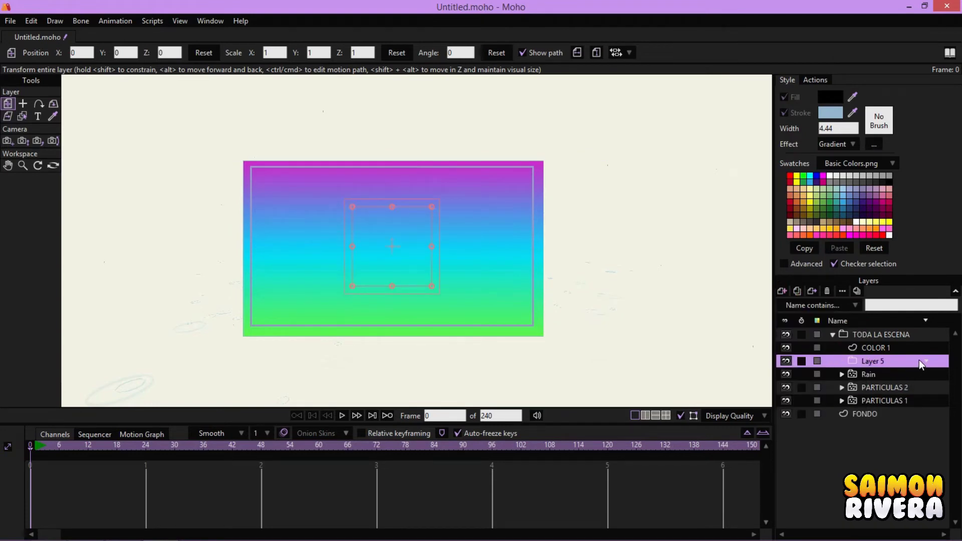
pyautogui.doubleClick(923, 357)
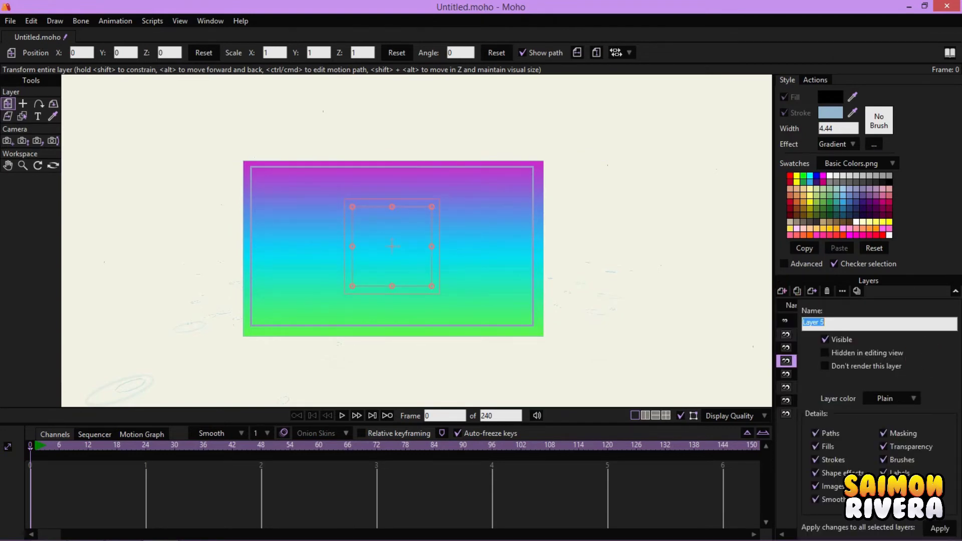
pyautogui.write('PARTICULAS')
pyautogui.press('Return')
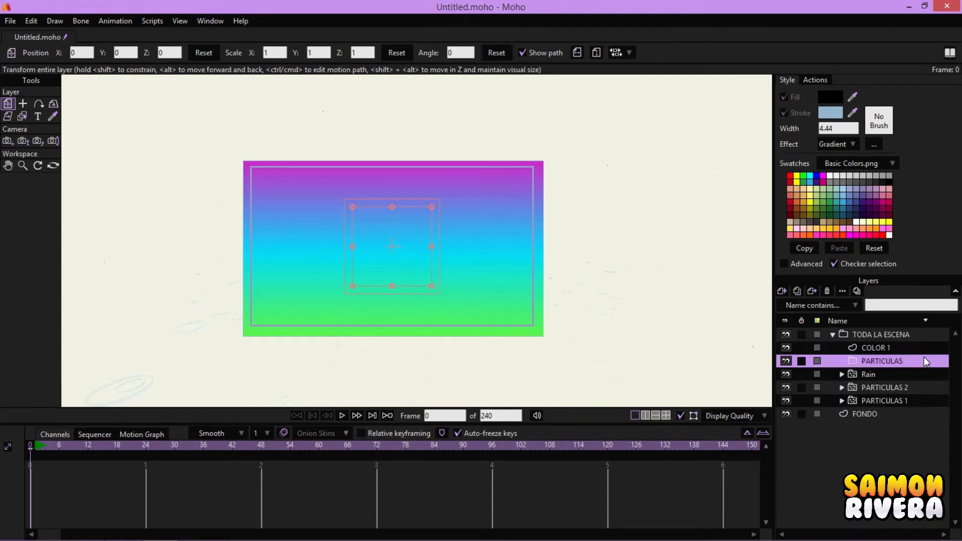
pyautogui.click(892, 371)
pyautogui.keyDown('shift'); pyautogui.click(888, 397); pyautogui.keyUp('shift')
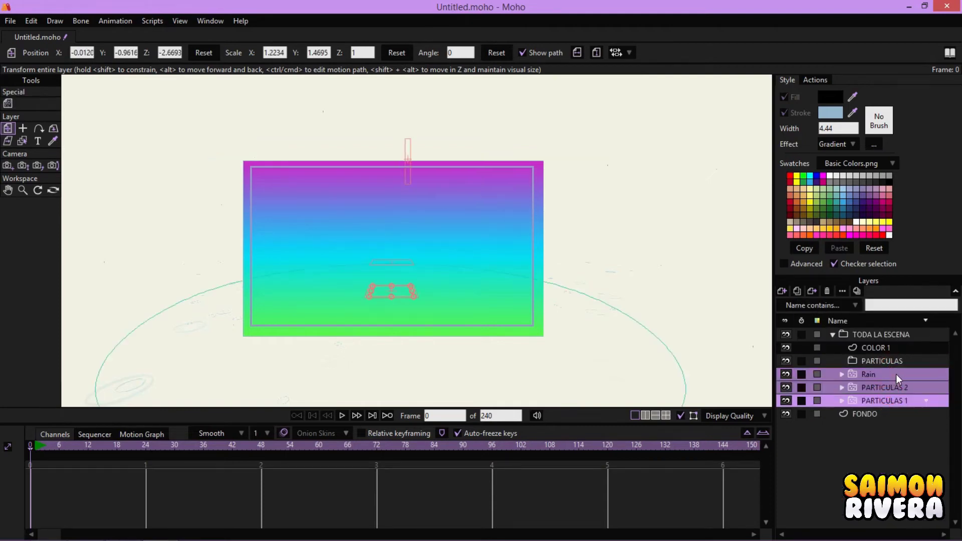
pyautogui.moveTo(896, 373); pyautogui.dragTo(902, 366)
pyautogui.click(843, 362)
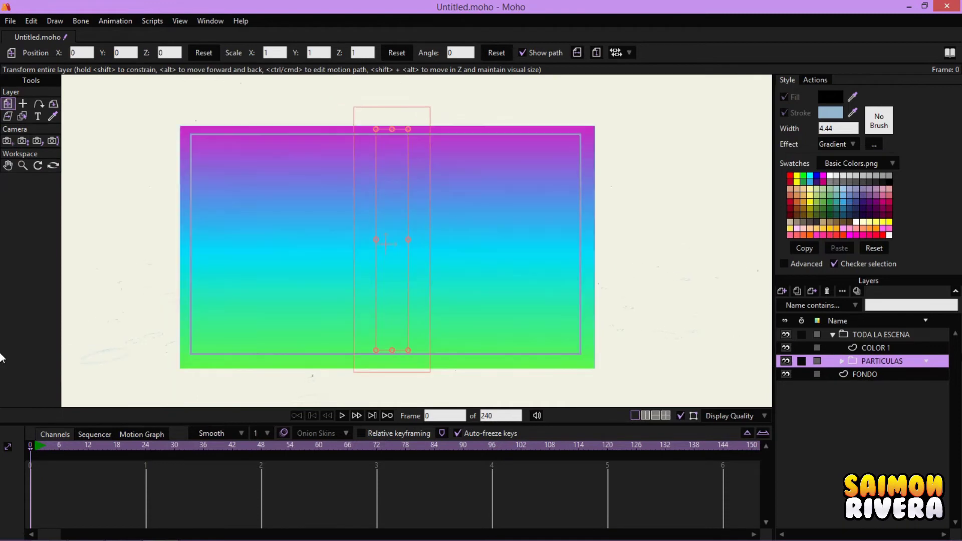
# Set TODA LA ESCENA's masking to Hide all and recentre the now-black frame in view
pyautogui.doubleClick(915, 335)
pyautogui.click(638, 75)
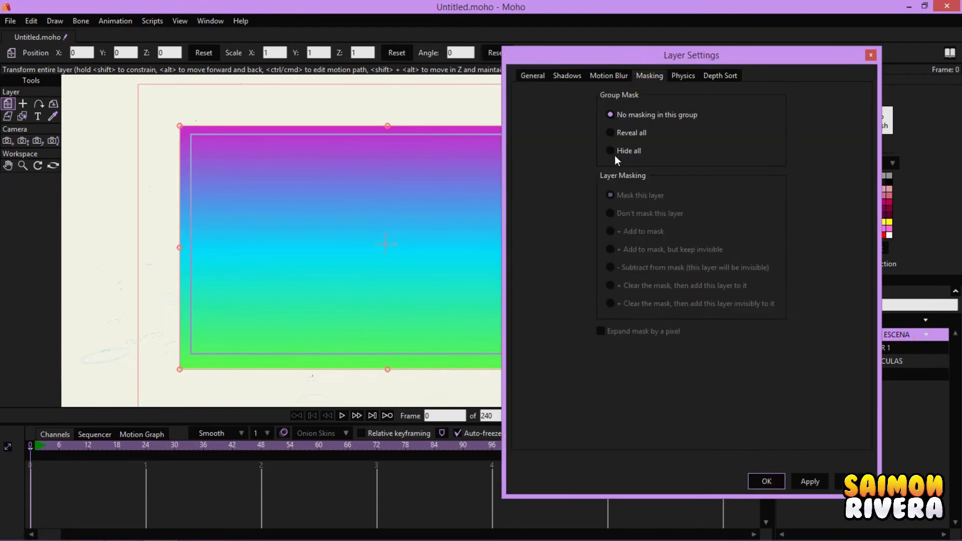
pyautogui.click(767, 481)
pyautogui.scroll(5, 580, 266)
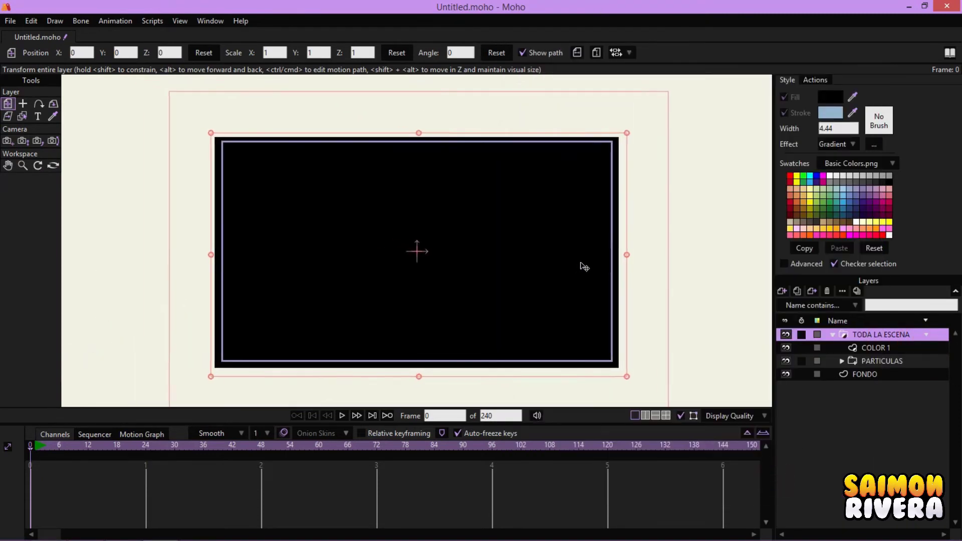
pyautogui.scroll(-2, 454, 263)
pyautogui.scroll(6, 521, 267)
pyautogui.scroll(-6, 446, 257)
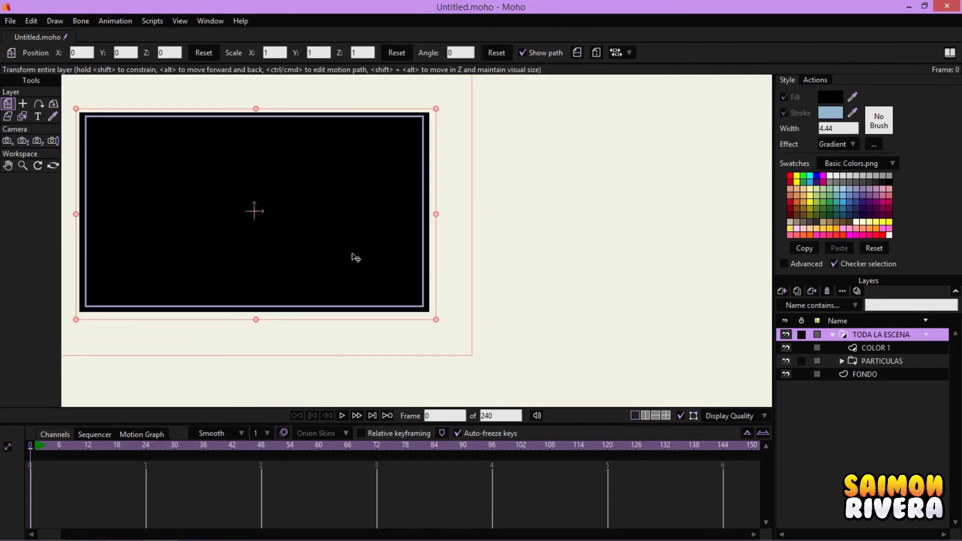
pyautogui.moveTo(352, 254); pyautogui.dragTo(534, 254)
pyautogui.scroll(3, 517, 209)
pyautogui.moveTo(517, 209); pyautogui.dragTo(532, 256)
pyautogui.scroll(-2, 578, 286)
pyautogui.scroll(5, 567, 273)
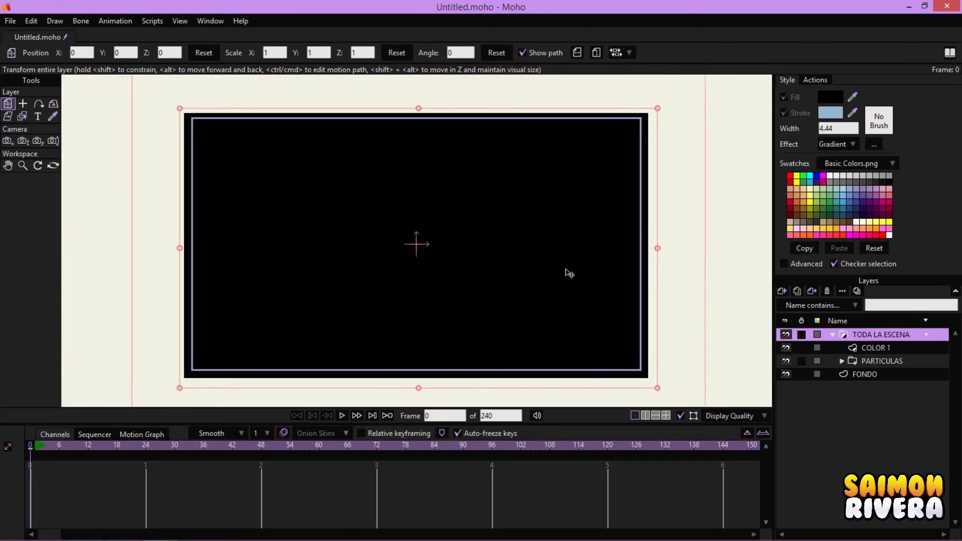
pyautogui.scroll(1, 623, 270)
pyautogui.moveTo(321, 223); pyautogui.dragTo(693, 331)
pyautogui.scroll(4, 458, 249)
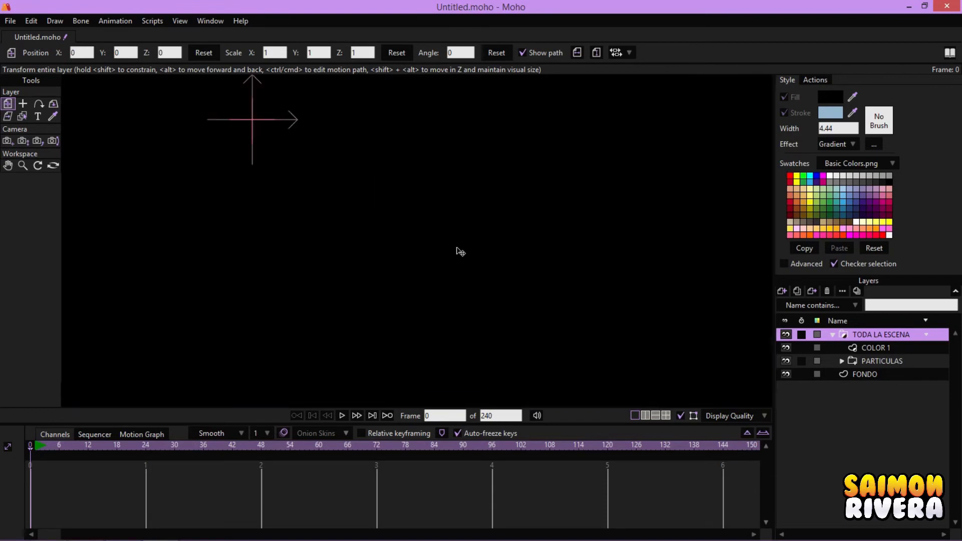
pyautogui.scroll(-6, 458, 250)
pyautogui.moveTo(463, 256); pyautogui.dragTo(503, 288)
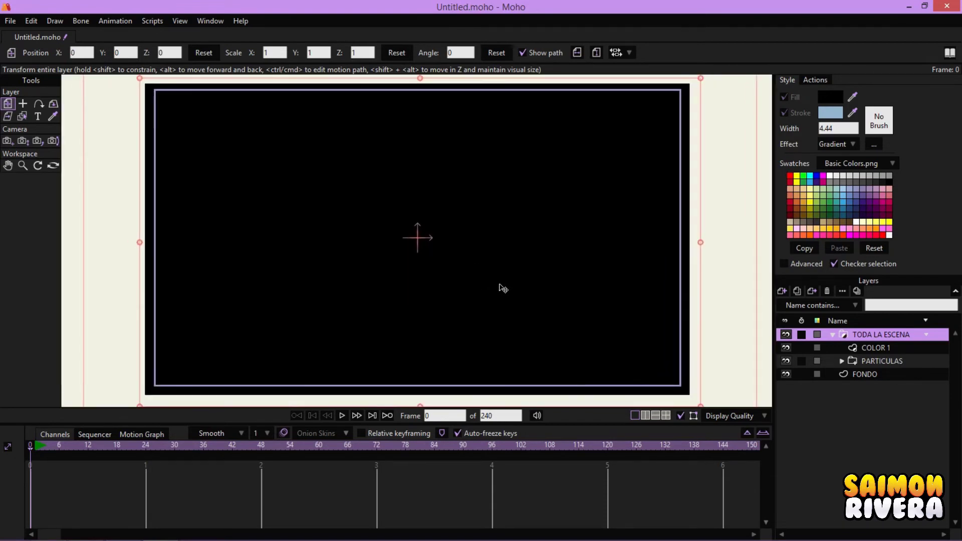
pyautogui.hotkey('ctrl', 'r')
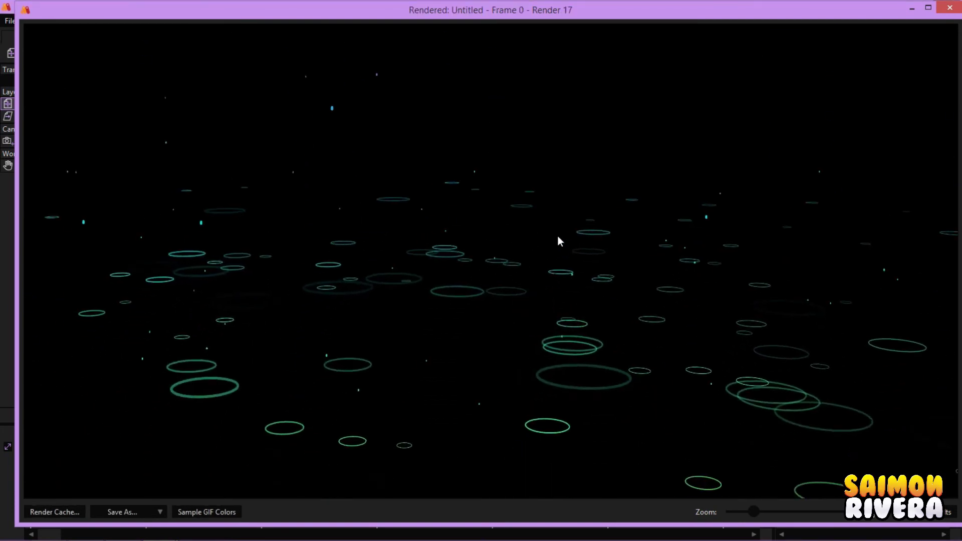
pyautogui.moveTo(428, 226); pyautogui.dragTo(412, 359)
pyautogui.moveTo(495, 138); pyautogui.dragTo(470, 161)
pyautogui.moveTo(388, 252); pyautogui.dragTo(607, 332)
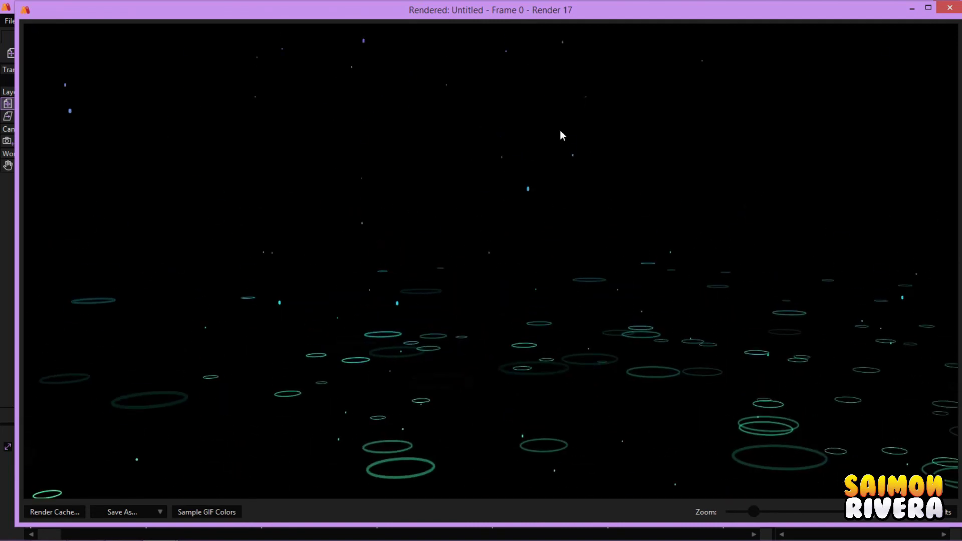
pyautogui.click(509, 125)
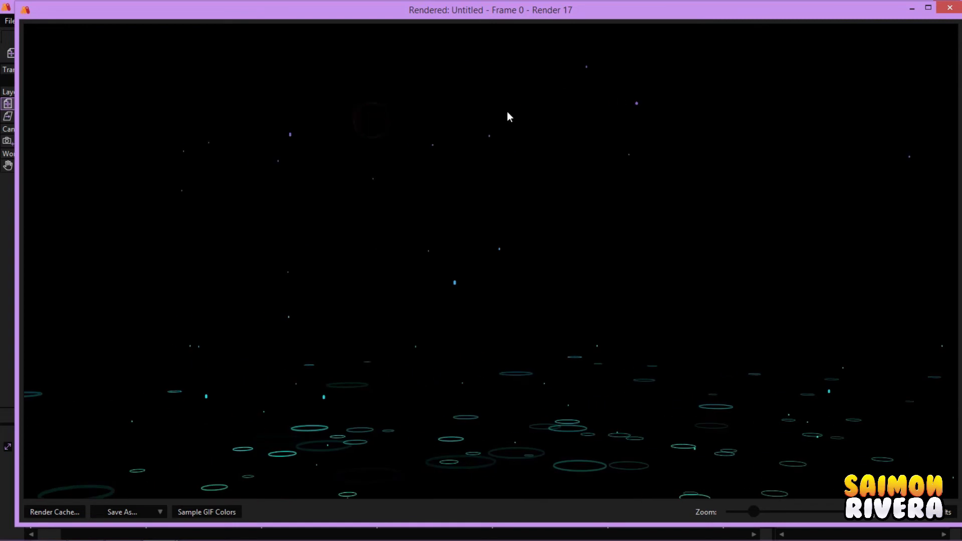
pyautogui.click(580, 257)
pyautogui.click(528, 153)
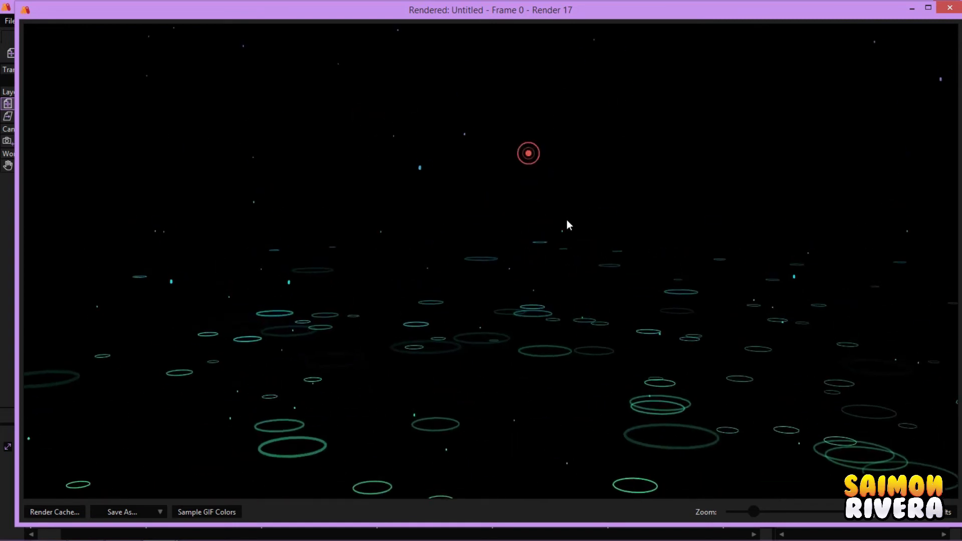
pyautogui.click(612, 308)
pyautogui.click(700, 250)
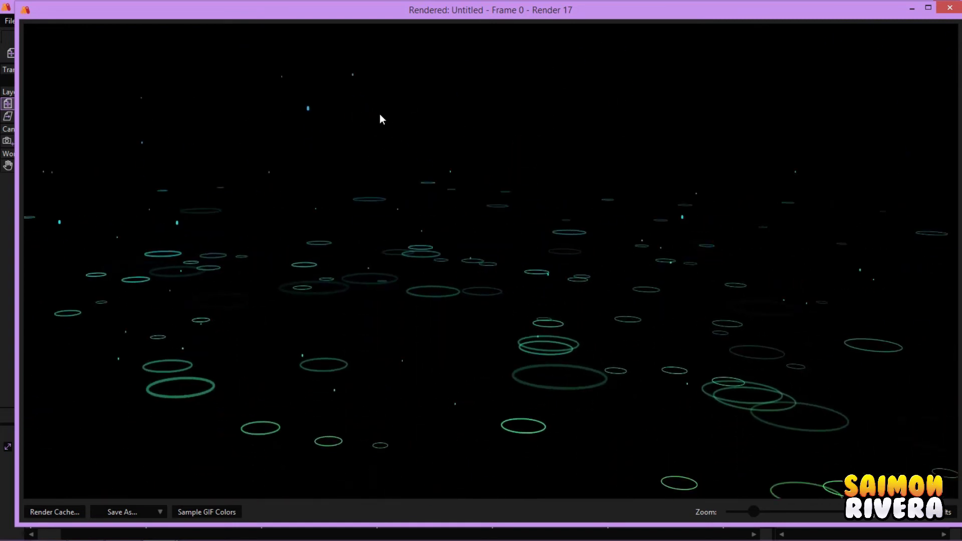
pyautogui.moveTo(380, 115); pyautogui.dragTo(619, 353)
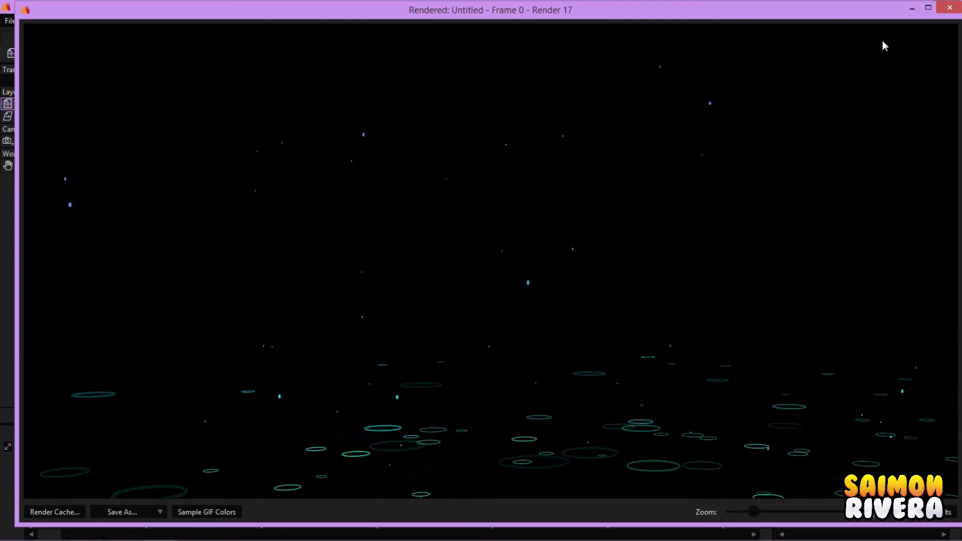
pyautogui.click(931, 10)
pyautogui.moveTo(404, 229); pyautogui.dragTo(525, 236)
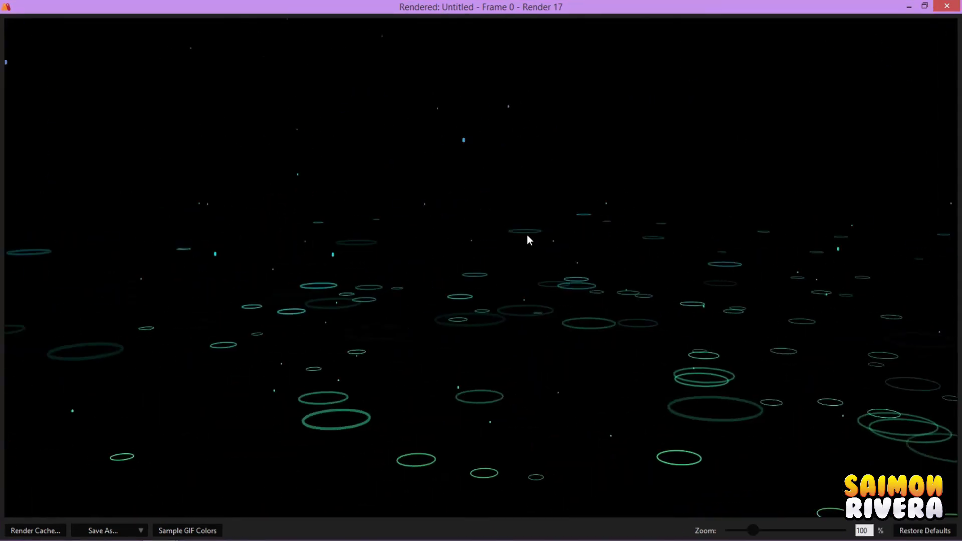
pyautogui.click(947, 6)
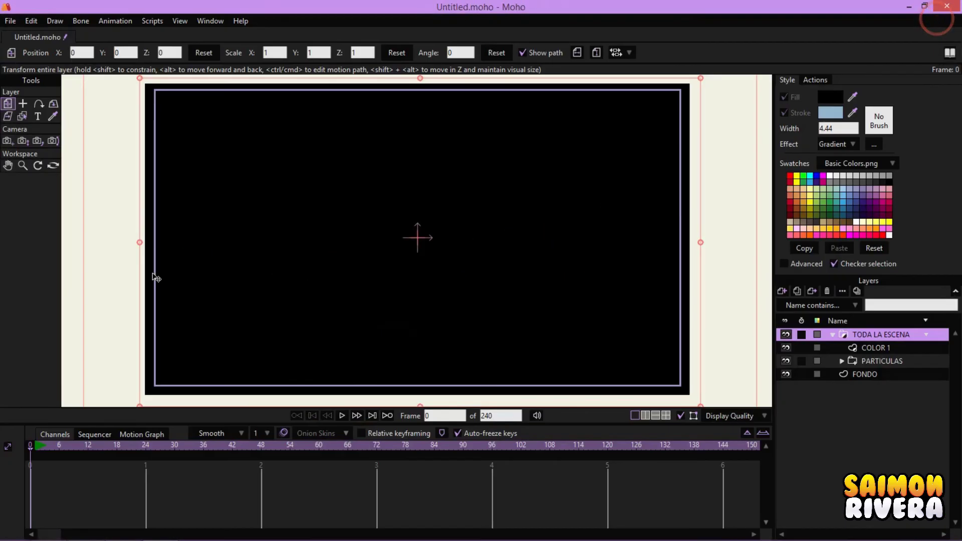
# At frame 1, change TODA LA ESCENA's masking so the COLOR 1 gradient shows again
pyautogui.click(854, 345)
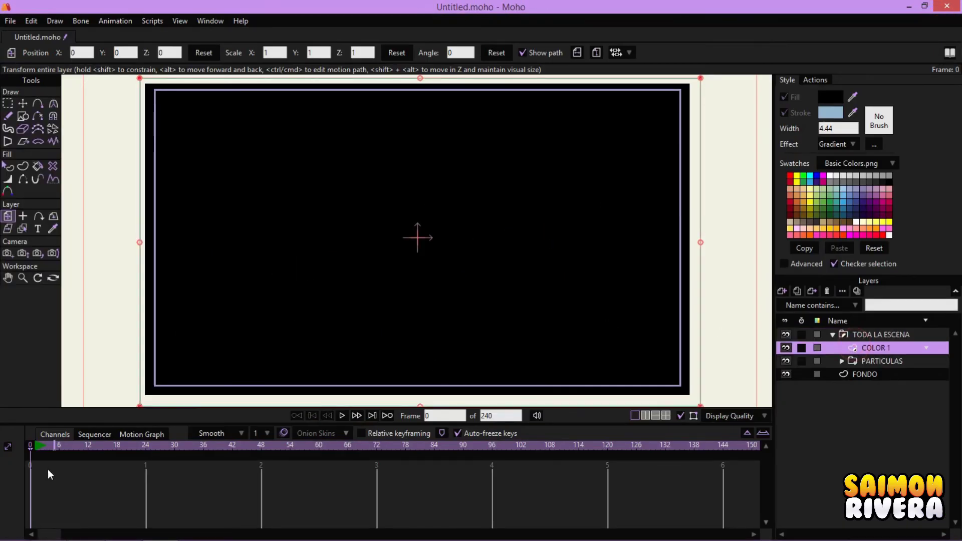
pyautogui.click(36, 450)
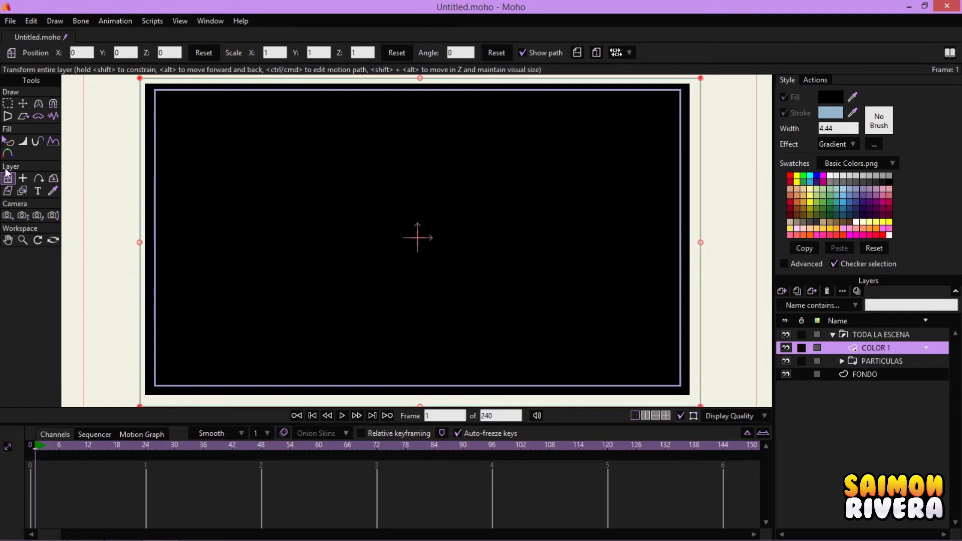
pyautogui.scroll(-2, 514, 226)
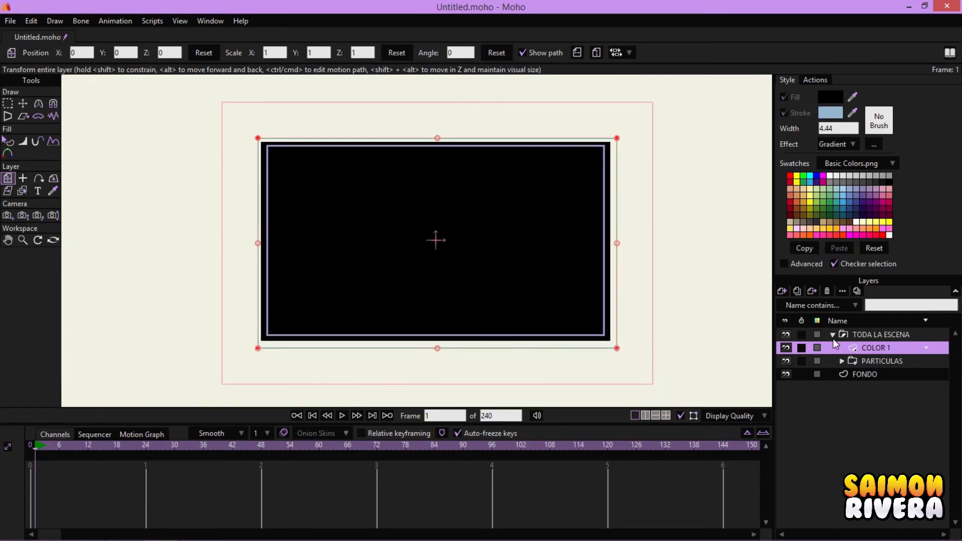
pyautogui.doubleClick(875, 333)
pyautogui.click(643, 74)
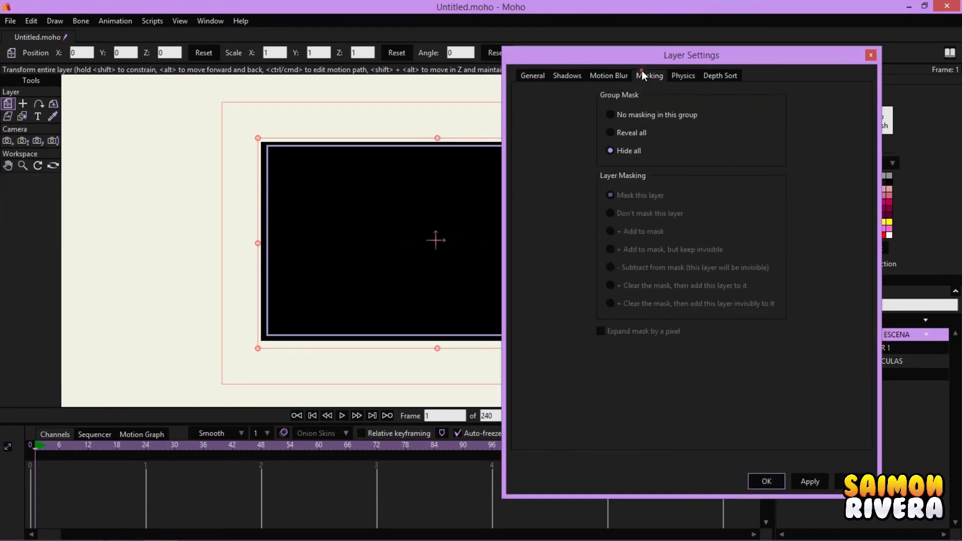
pyautogui.click(782, 480)
# Stretch COLOR 1 taller from its top and bottom edges to Scale Y 1.2892
pyautogui.click(899, 351)
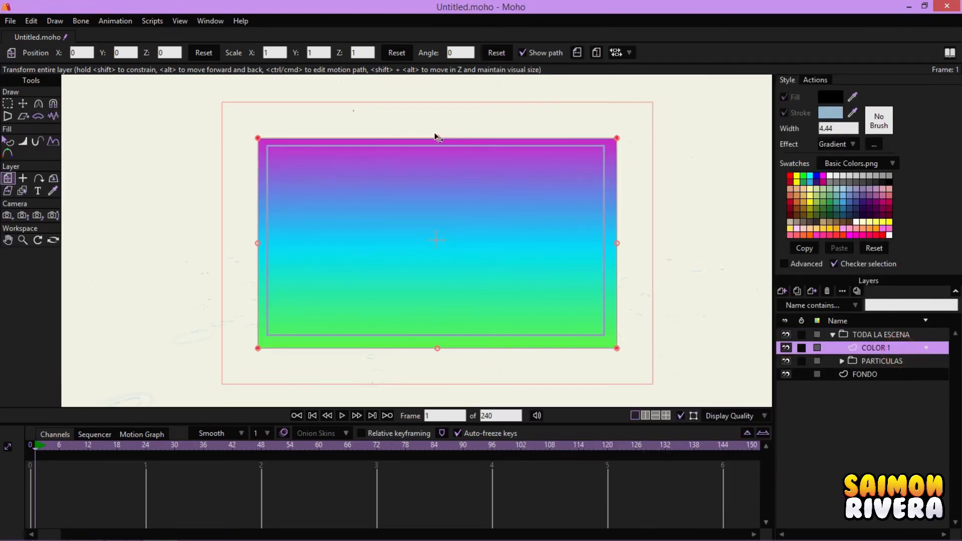
pyautogui.moveTo(437, 137); pyautogui.dragTo(445, 138)
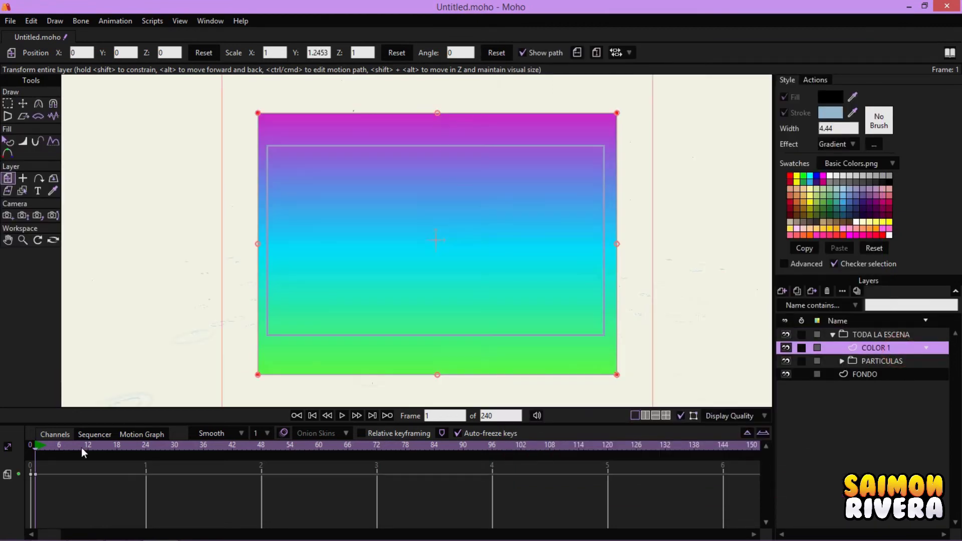
pyautogui.click(29, 445)
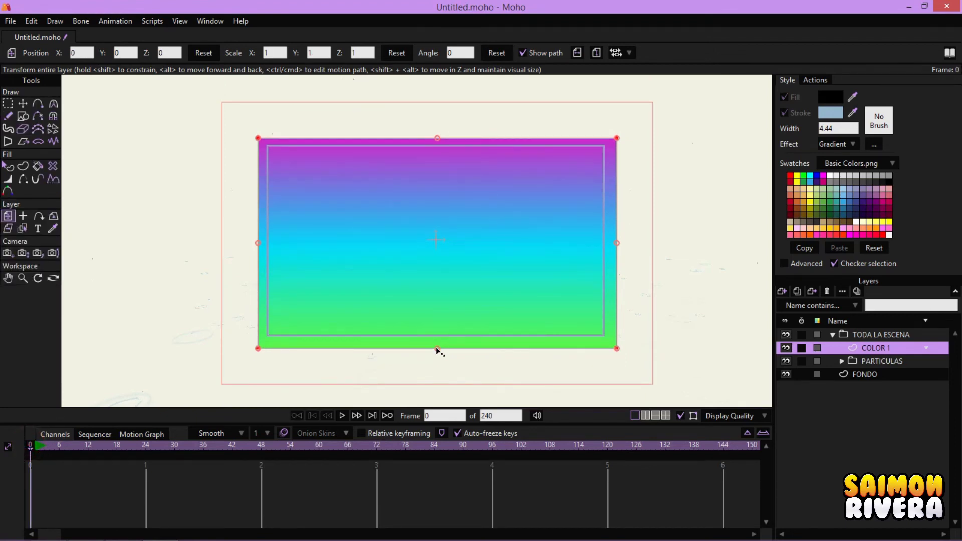
pyautogui.moveTo(437, 350); pyautogui.dragTo(440, 380)
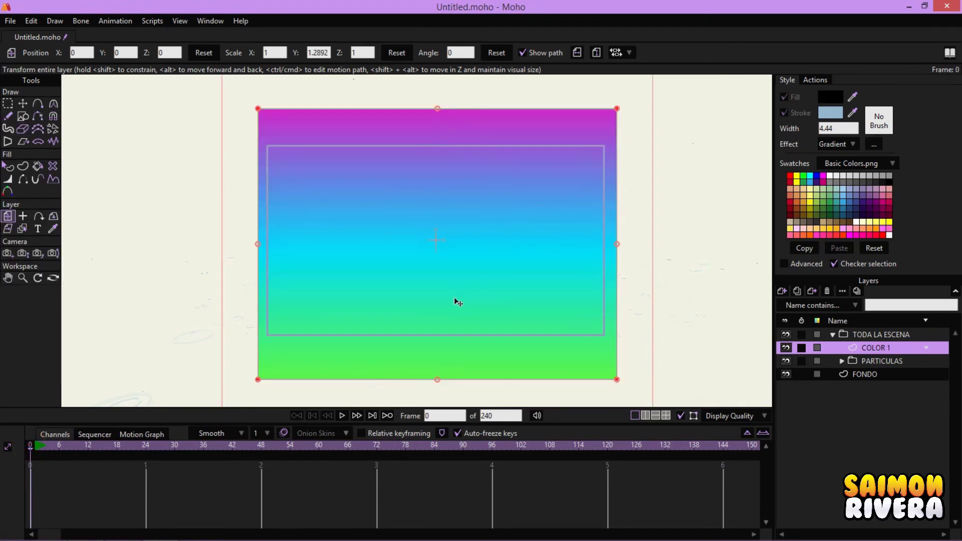
pyautogui.click(35, 445)
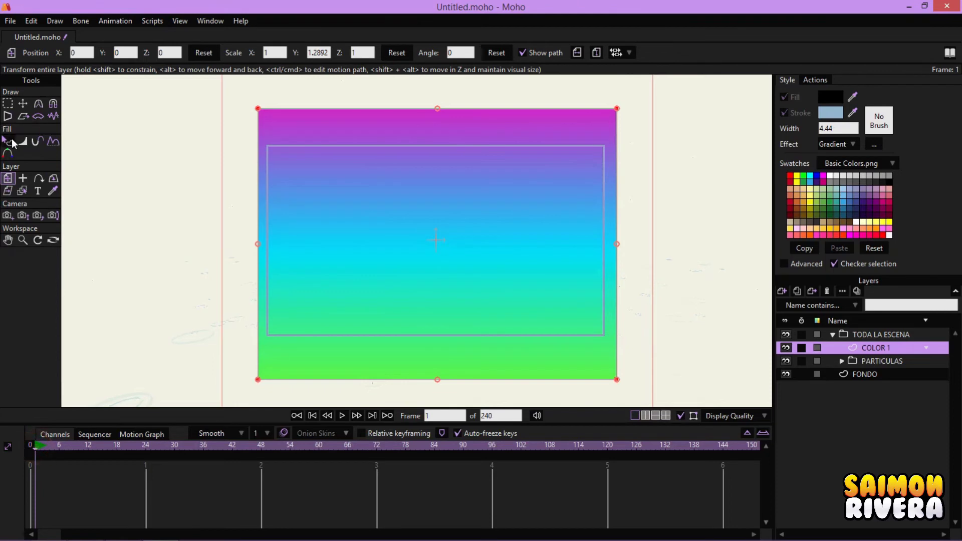
pyautogui.click(8, 172)
# Key the COLOR 1 gradient at frame 1 and slide it down at frame 24
pyautogui.click(471, 302)
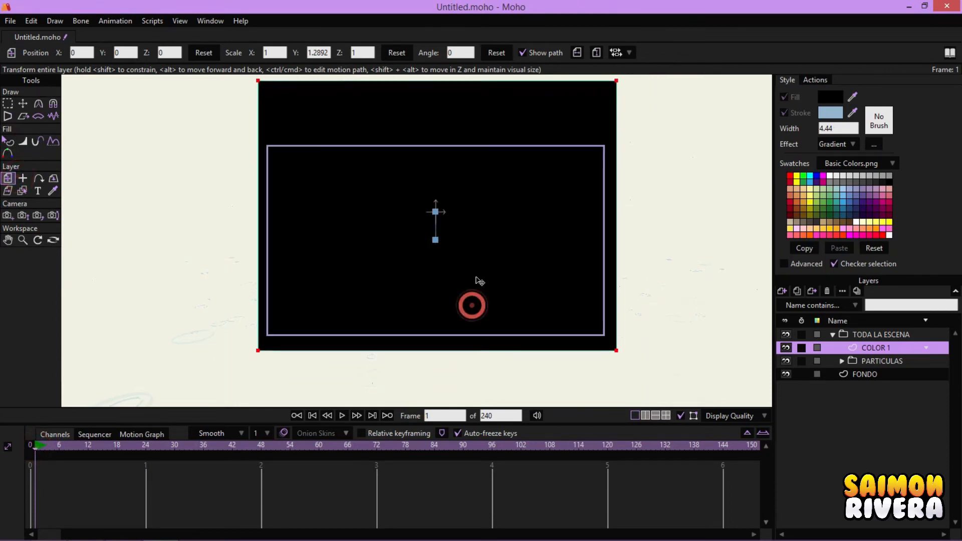
pyautogui.moveTo(479, 271); pyautogui.dragTo(480, 272)
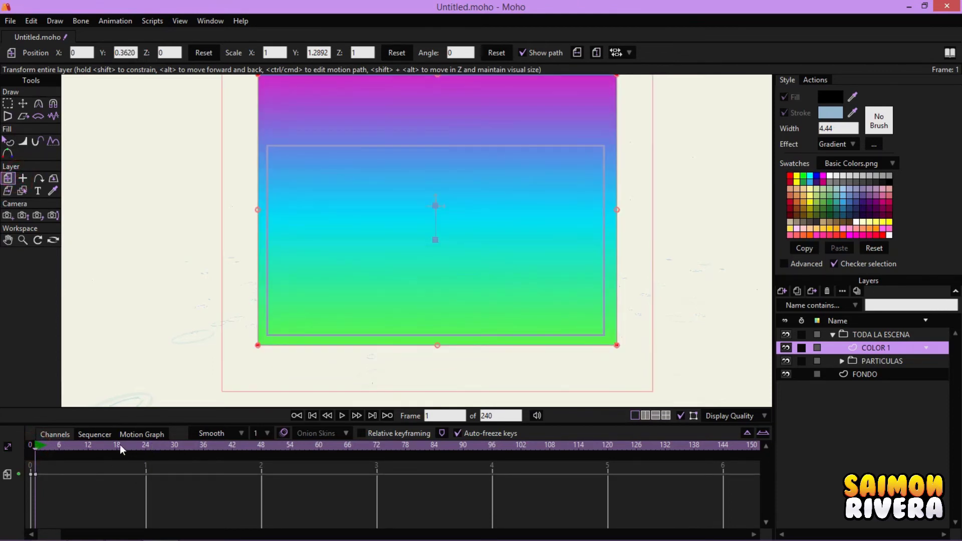
pyautogui.click(144, 451)
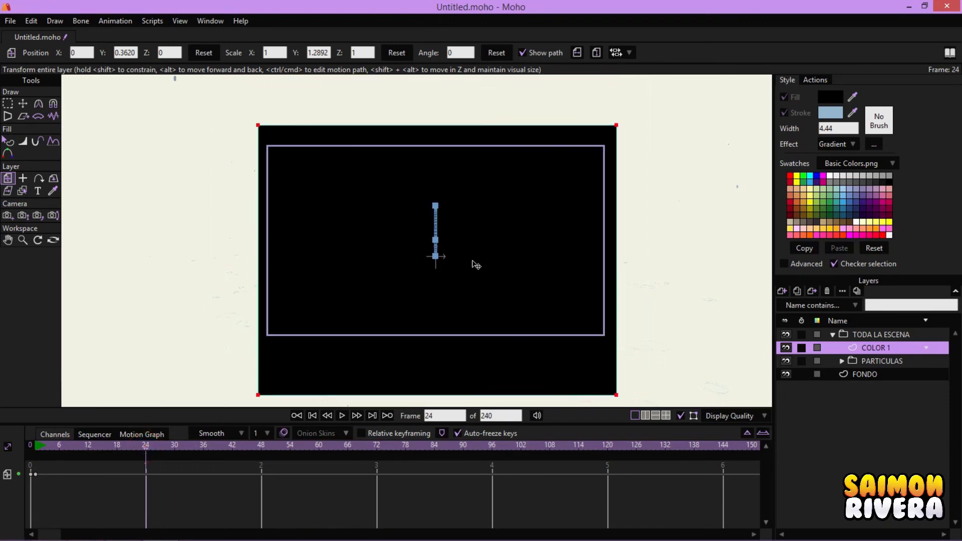
pyautogui.moveTo(476, 273); pyautogui.dragTo(471, 251)
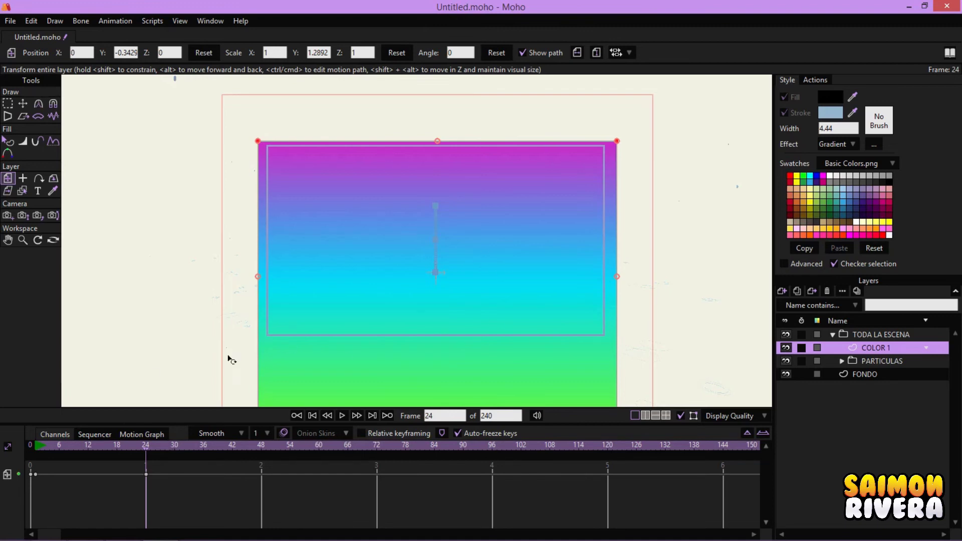
# Move the gradient back up to Y 0.3620 at frame 48 and set its keyframes to cycle
pyautogui.click(35, 474)
pyautogui.click(257, 444)
pyautogui.moveTo(357, 369); pyautogui.dragTo(454, 347)
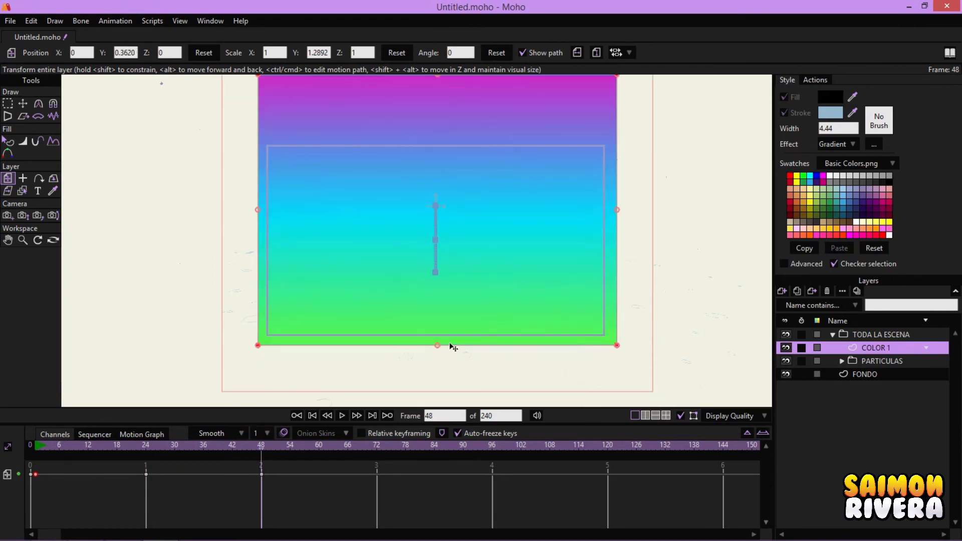
pyautogui.rightClick(264, 480)
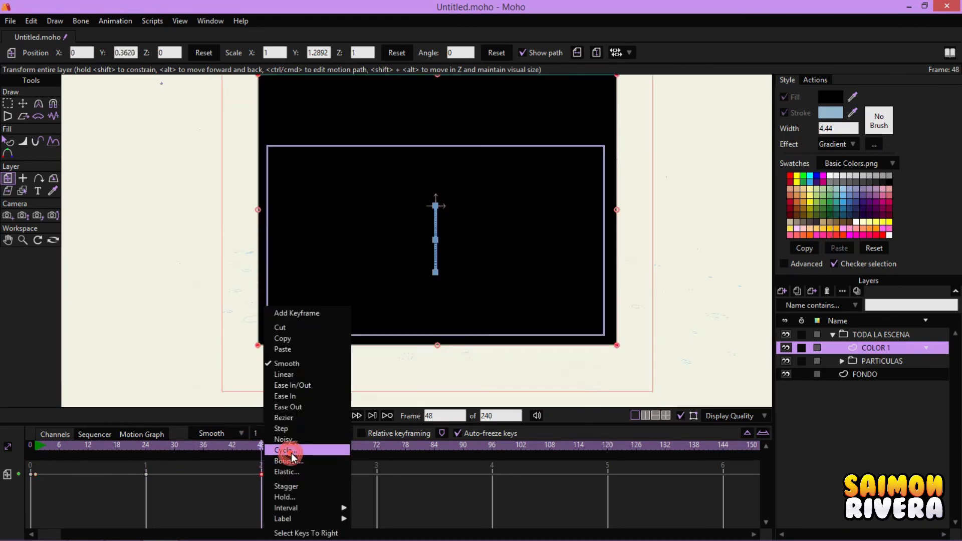
pyautogui.click(285, 460)
pyautogui.click(714, 101)
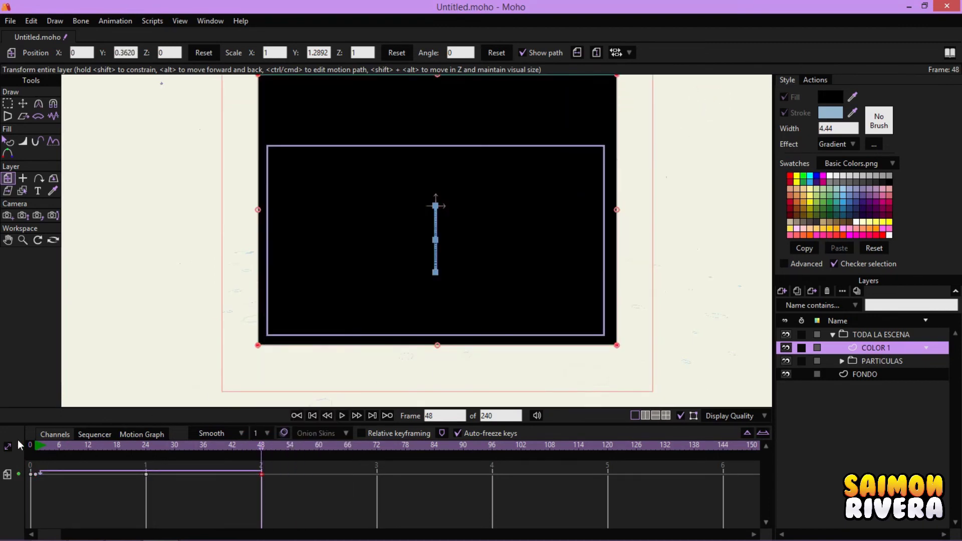
pyautogui.click(35, 445)
# Set TODA LA ESCENA's masking to Hide all and collapse the group
pyautogui.doubleClick(867, 335)
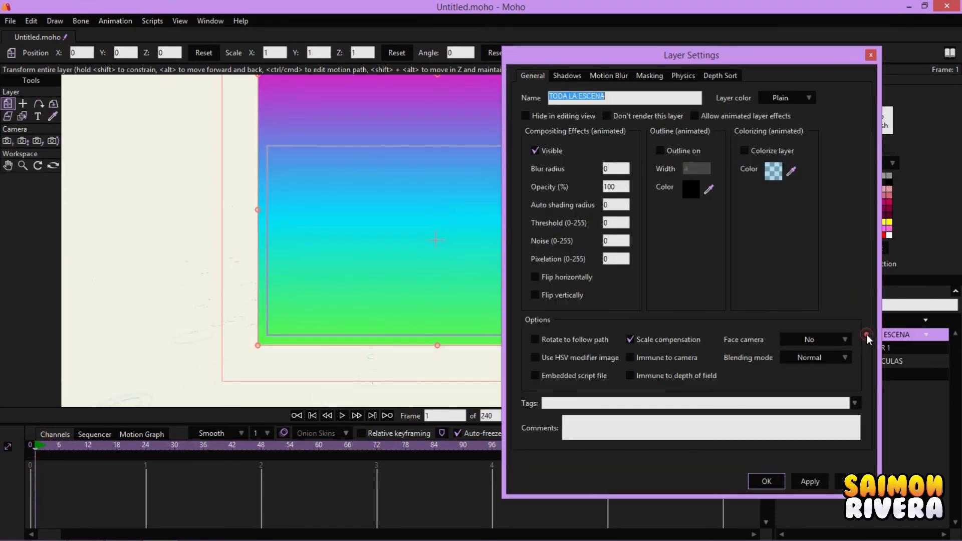
pyautogui.click(657, 75)
pyautogui.click(626, 150)
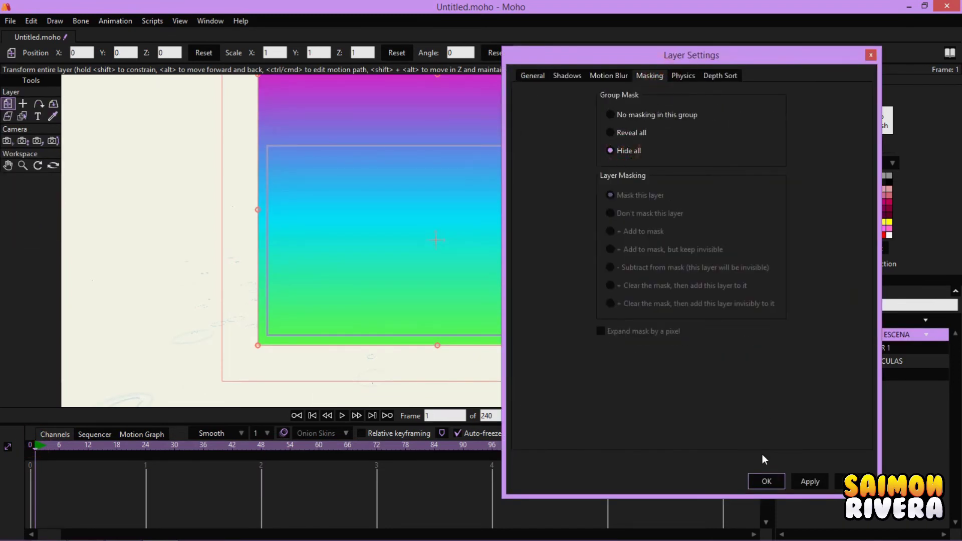
pyautogui.click(766, 480)
pyautogui.click(833, 335)
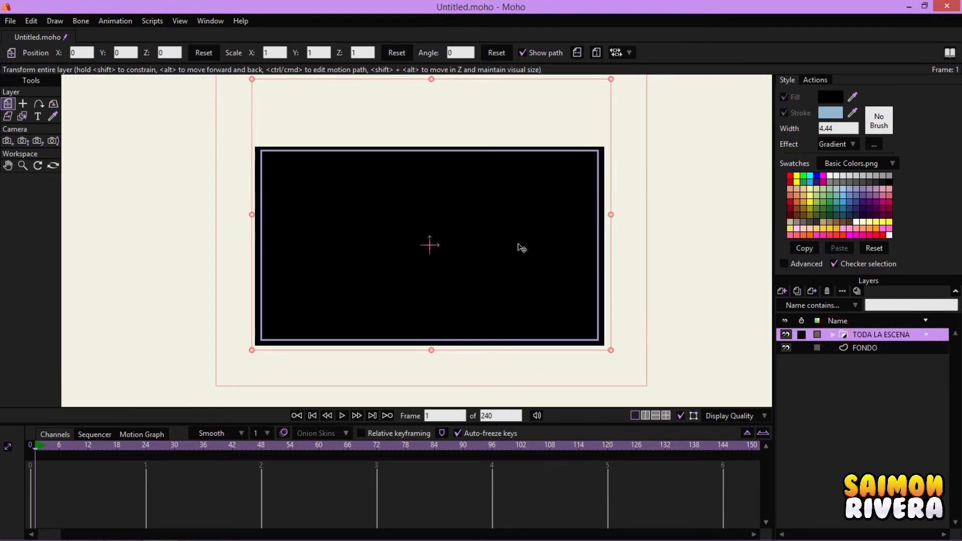
pyautogui.scroll(1, 519, 247)
# Render frame 1, inspect the coloured ripples full screen, then move the preview window aside
pyautogui.hotkey('ctrl', 'r')
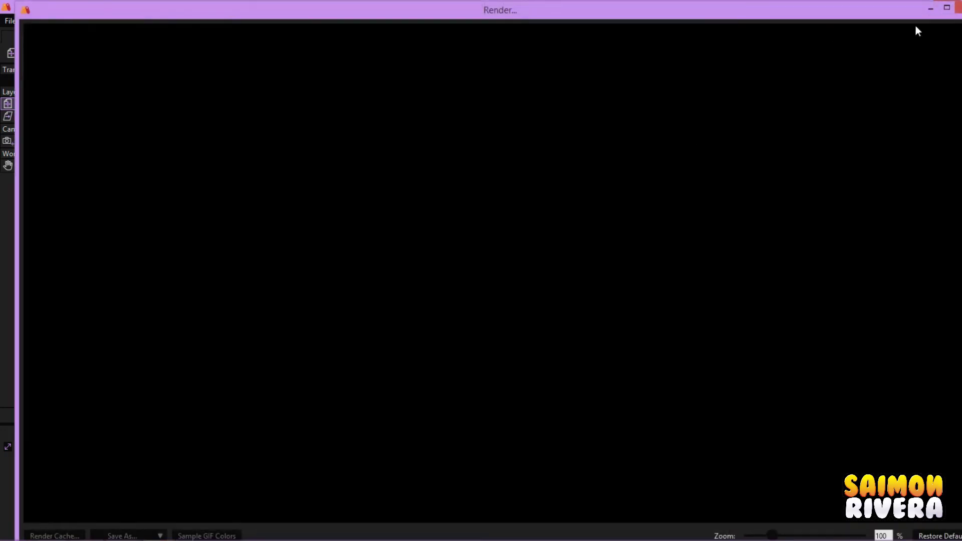
pyautogui.click(944, 10)
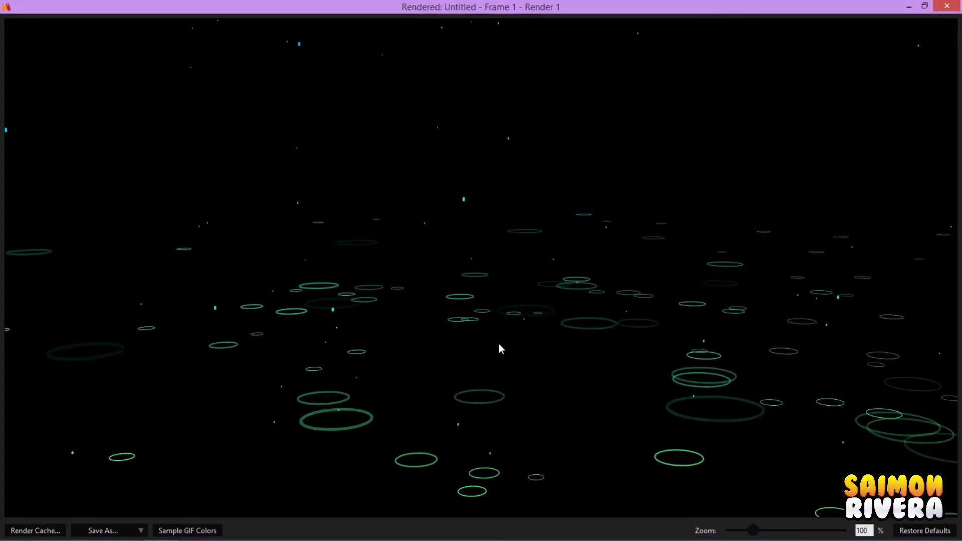
pyautogui.moveTo(499, 344); pyautogui.dragTo(498, 349)
pyautogui.moveTo(576, 88); pyautogui.dragTo(556, 237)
pyautogui.moveTo(488, 194)
pyautogui.mouseDown()
pyautogui.moveTo(459, 295)
pyautogui.moveTo(472, 194)
pyautogui.mouseUp()
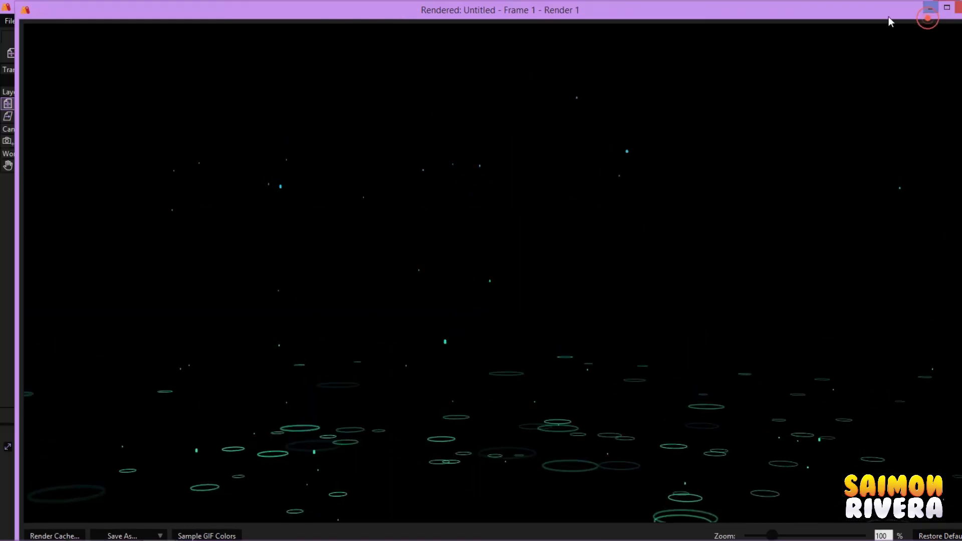
pyautogui.click(925, 6)
pyautogui.moveTo(834, 204); pyautogui.dragTo(735, 97)
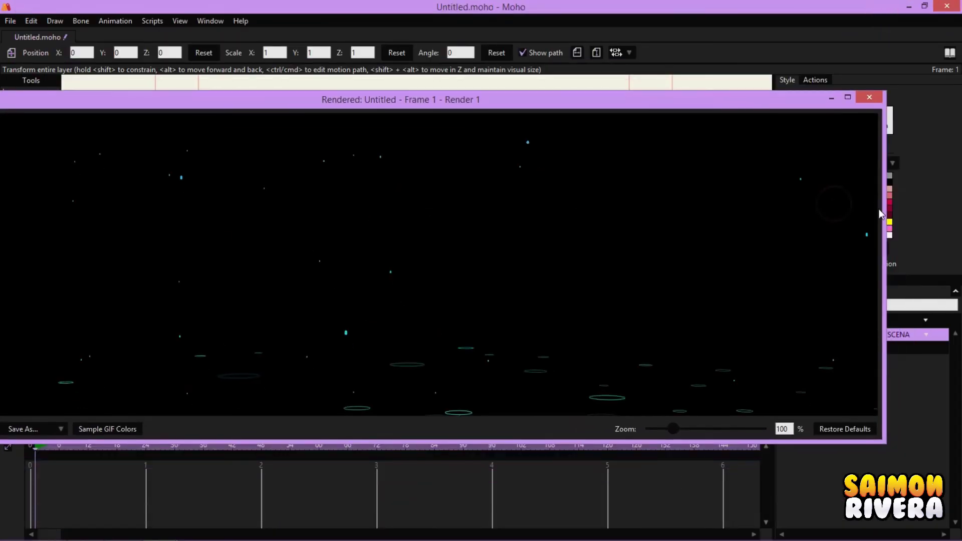
pyautogui.moveTo(883, 207); pyautogui.dragTo(406, 275)
pyautogui.moveTo(307, 100); pyautogui.dragTo(435, 68)
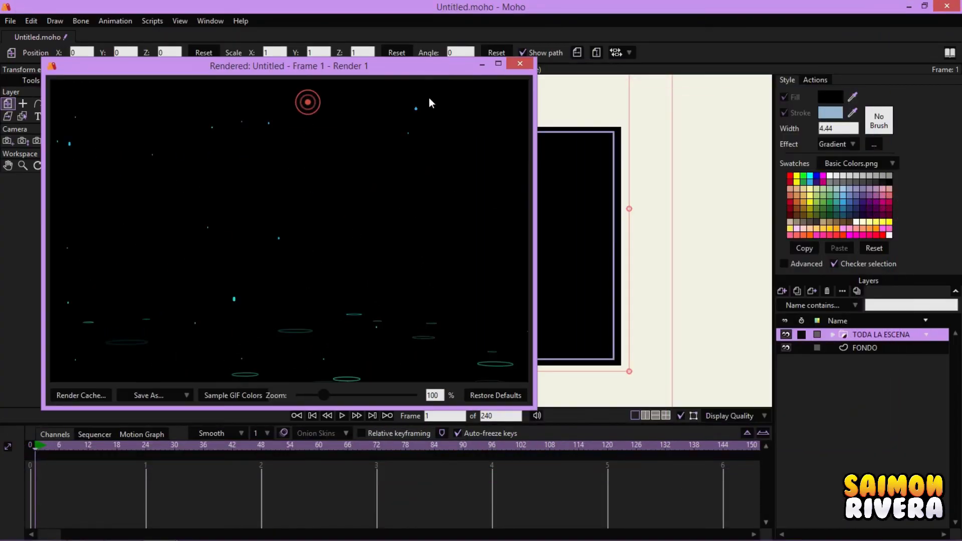
pyautogui.moveTo(330, 407); pyautogui.dragTo(331, 465)
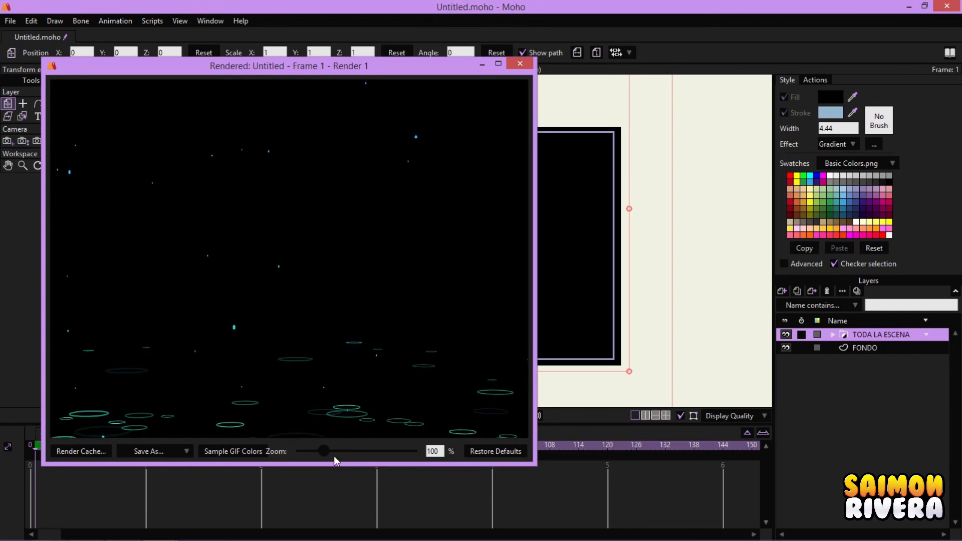
pyautogui.click(607, 23)
pyautogui.moveTo(428, 65); pyautogui.dragTo(717, 72)
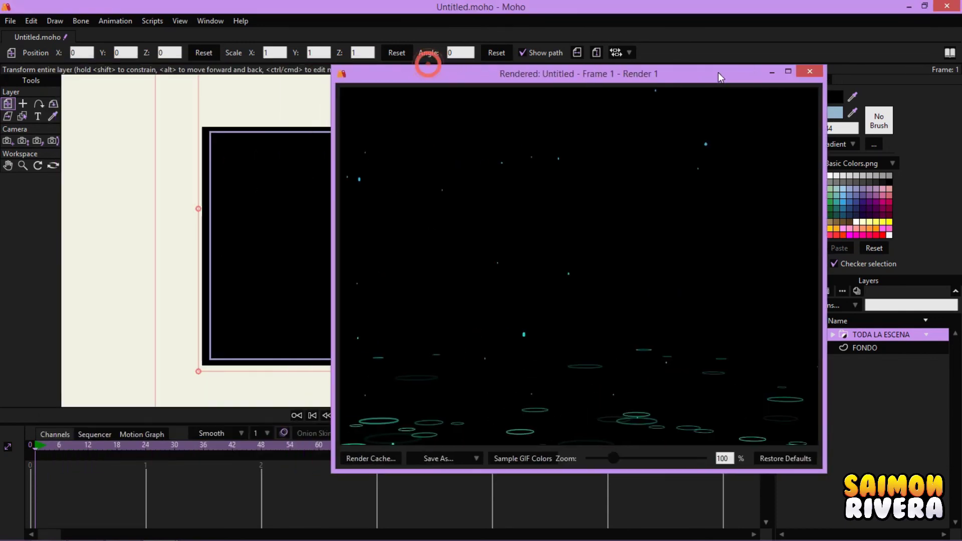
# Render a fresh preview at frame 24
pyautogui.click(292, 95)
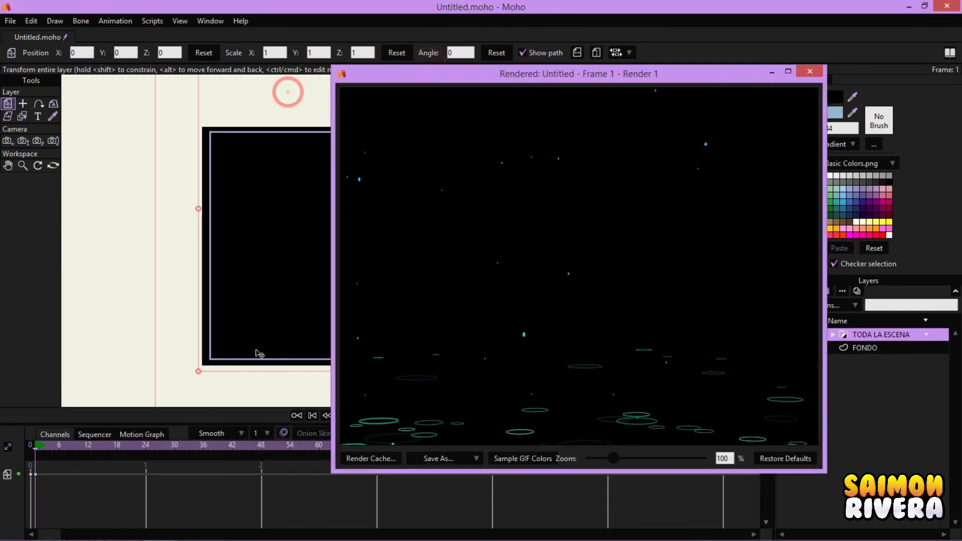
pyautogui.click(147, 452)
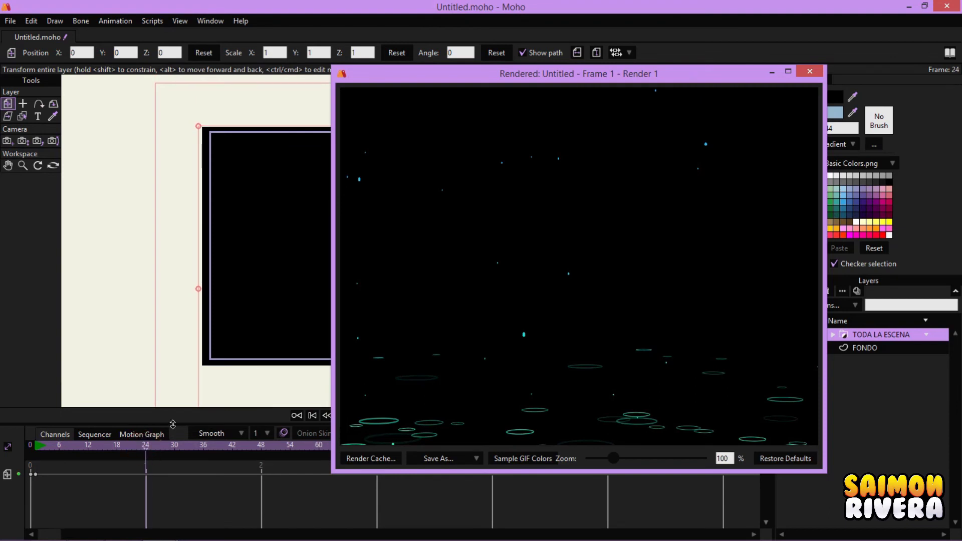
pyautogui.hotkey('ctrl', 'r')
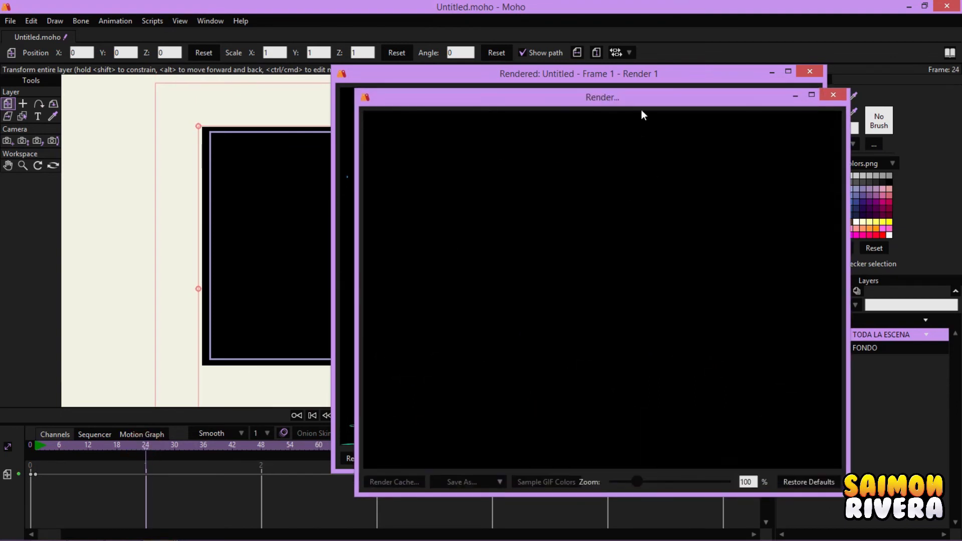
# Place the frame 24 render on the left and frame 1 on the right, and play frame 1
pyautogui.moveTo(641, 110); pyautogui.dragTo(336, 76)
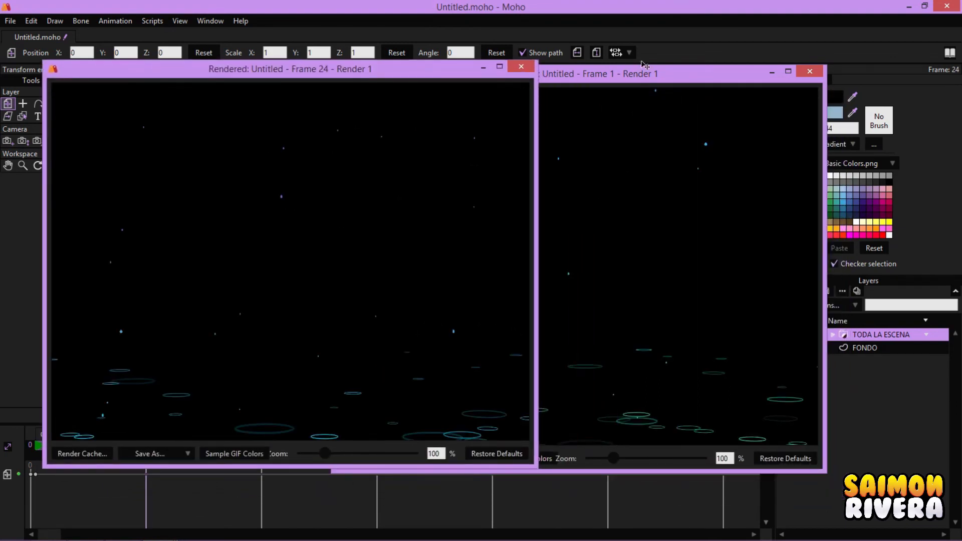
pyautogui.moveTo(621, 80); pyautogui.dragTo(735, 71)
pyautogui.click(304, 338)
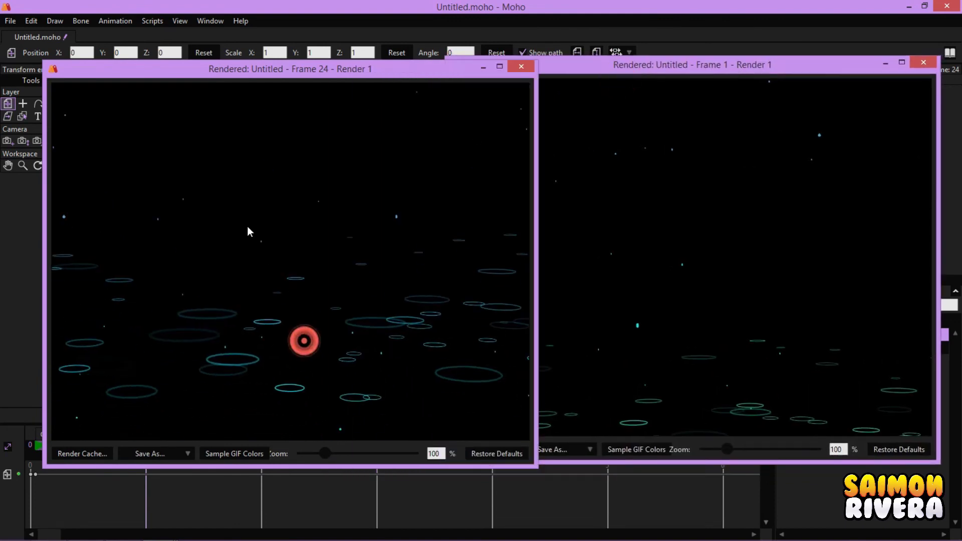
pyautogui.click(727, 359)
pyautogui.click(654, 313)
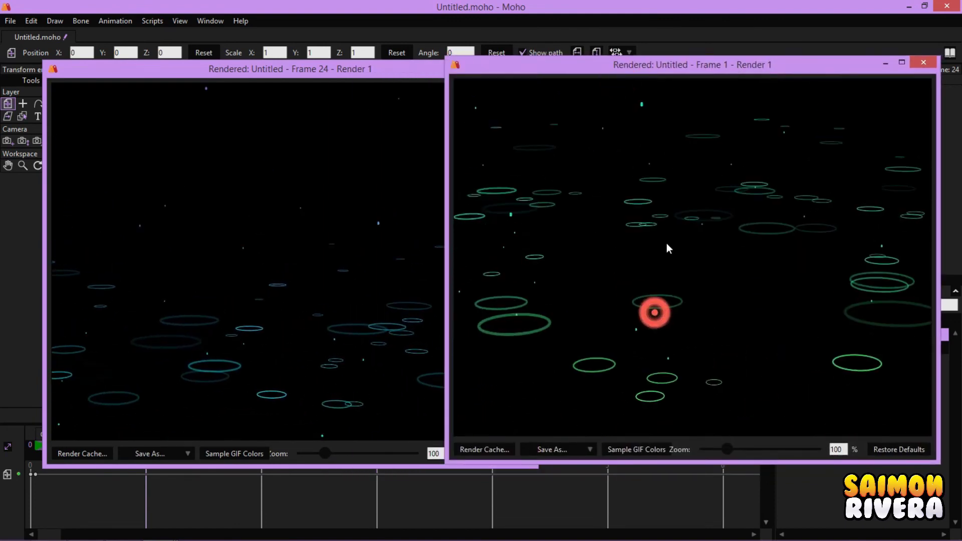
# Replay the frame 24 render's animation repeatedly to watch its bluish ripple rings
pyautogui.click(401, 259)
pyautogui.click(376, 215)
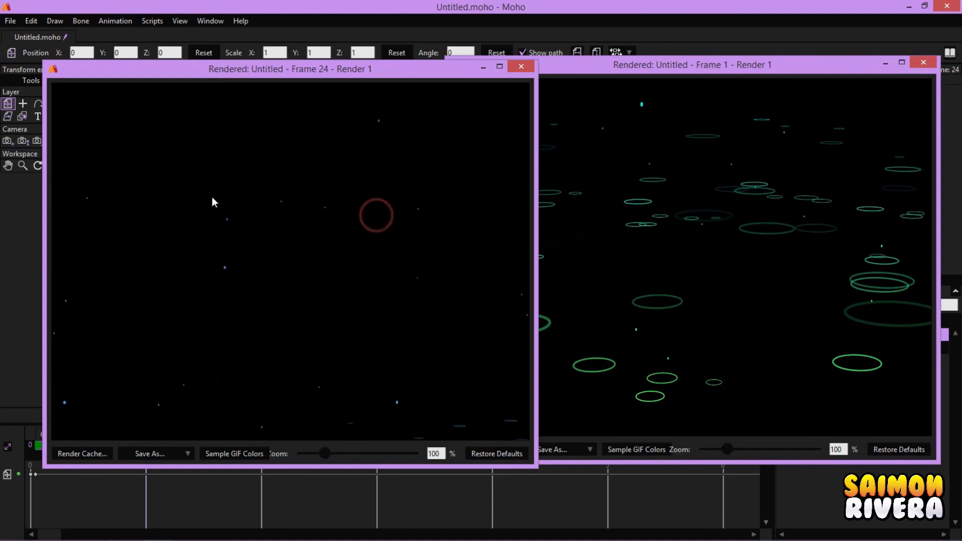
pyautogui.click(323, 317)
pyautogui.click(354, 279)
pyautogui.click(359, 317)
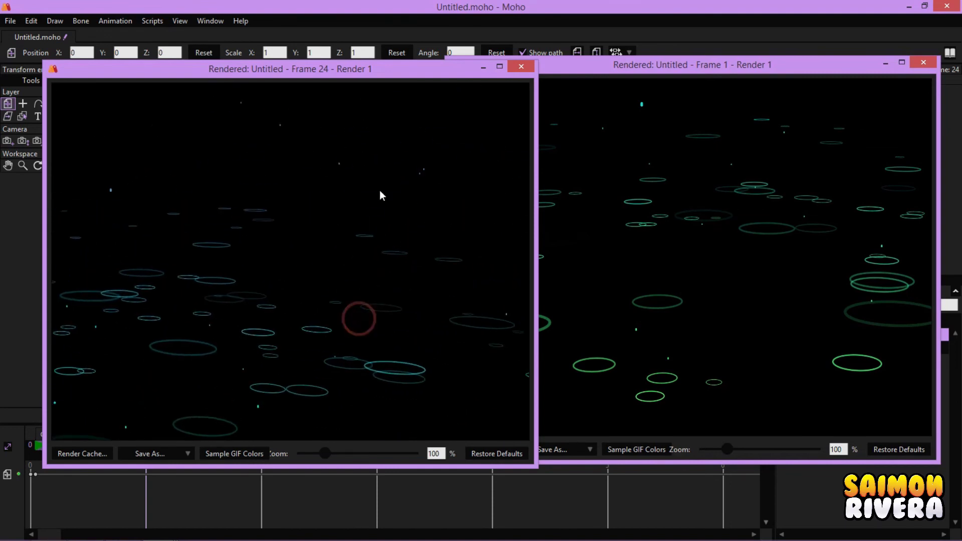
pyautogui.click(422, 315)
pyautogui.click(273, 360)
pyautogui.click(185, 245)
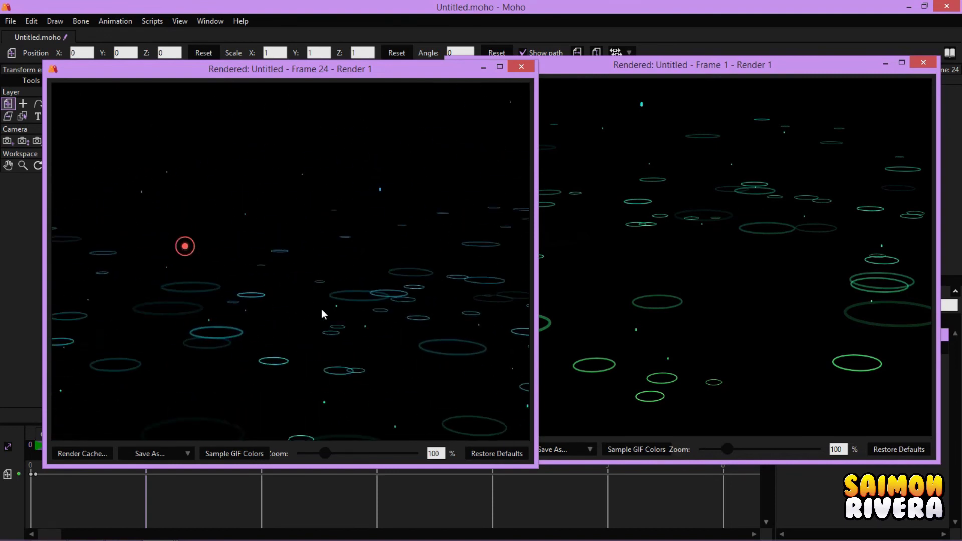
pyautogui.click(252, 332)
pyautogui.click(328, 209)
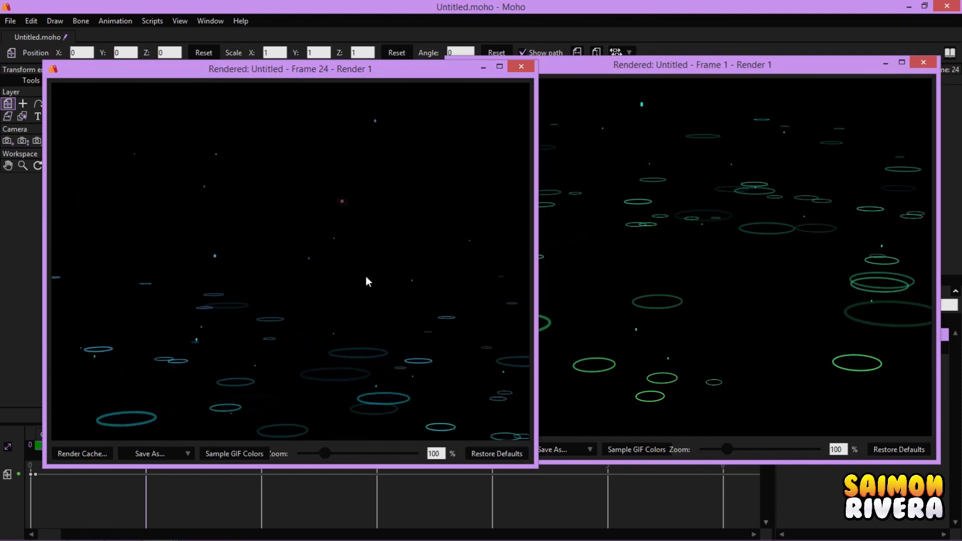
pyautogui.click(389, 194)
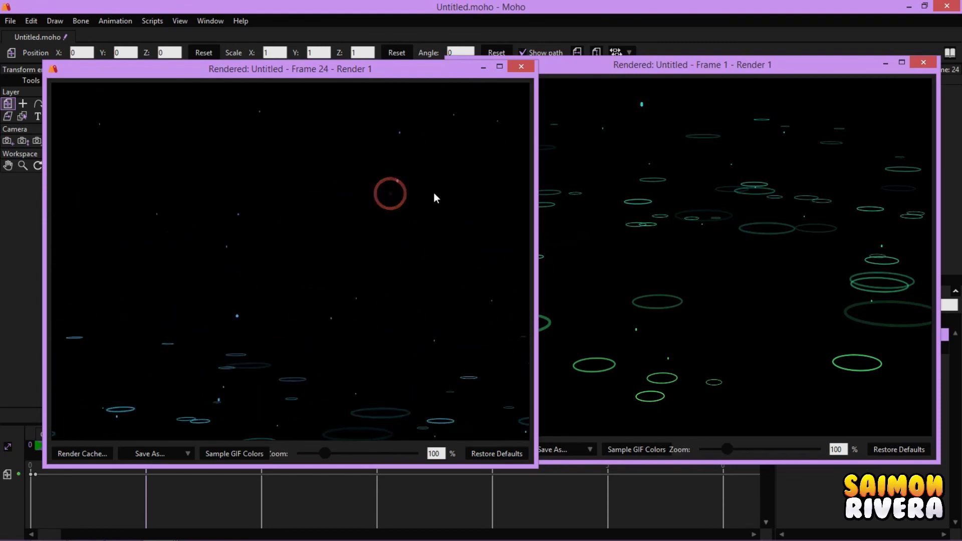
pyautogui.click(431, 186)
# Switch between the frame 1 and frame 24 renders and replay the frame 24 ripples for comparison
pyautogui.click(703, 140)
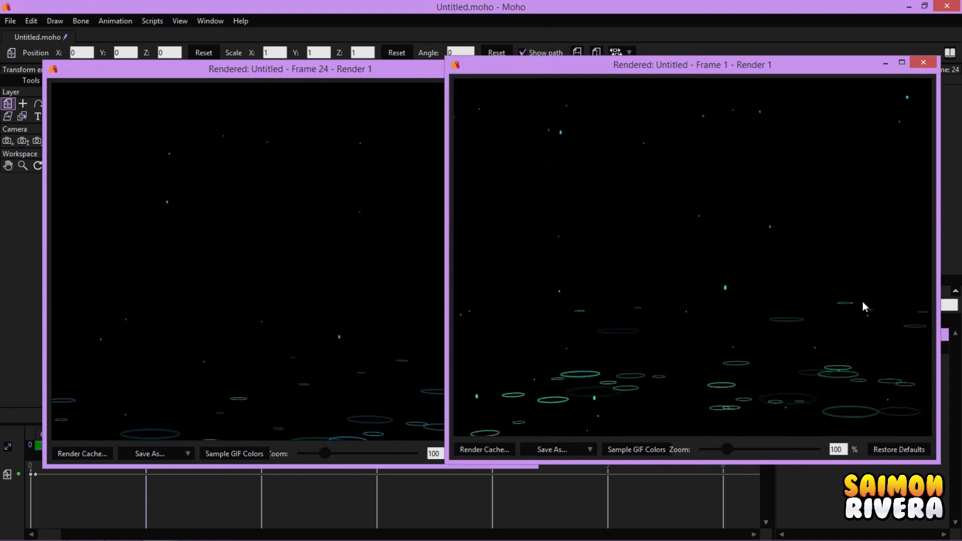
pyautogui.click(307, 221)
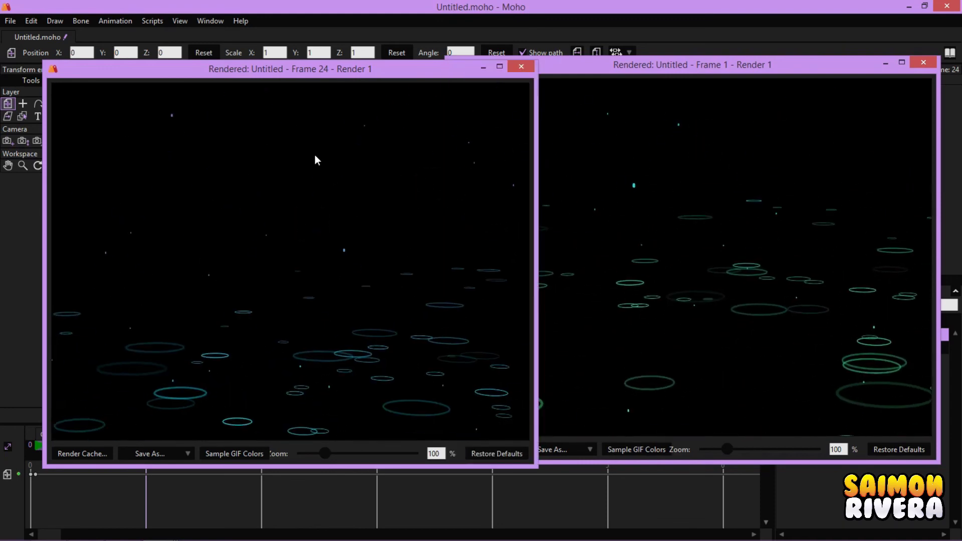
pyautogui.click(456, 294)
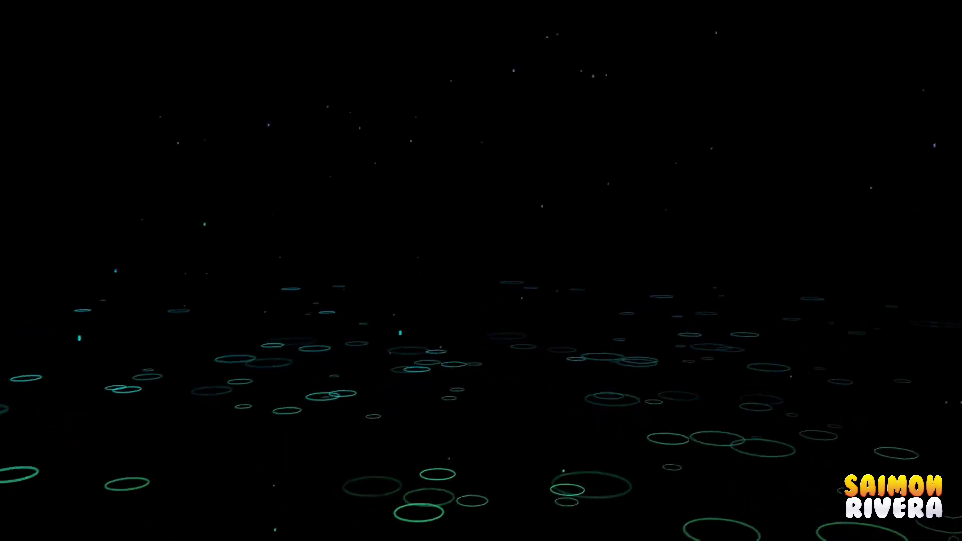